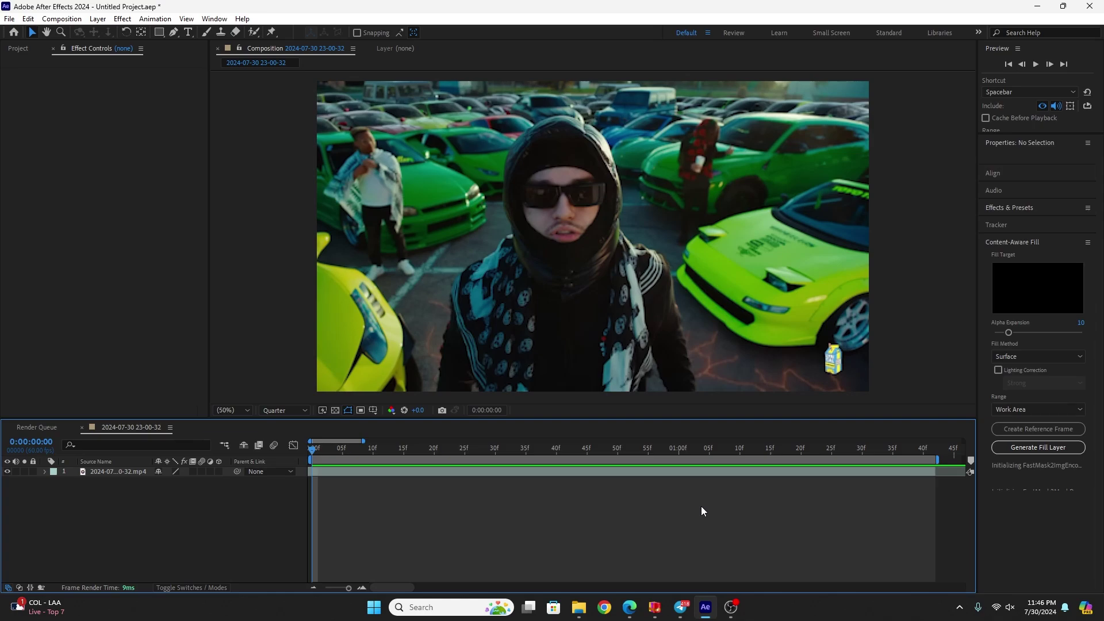
Preview the parking-lot clip once, then return the playhead to its first frame
{"action": "key", "text": "space"}
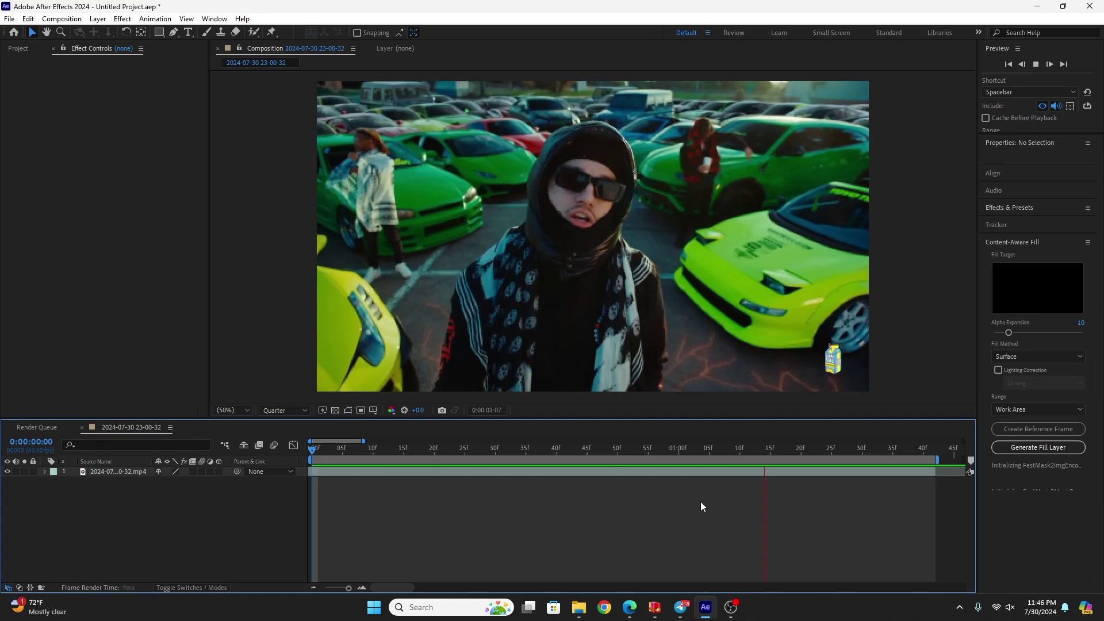
{"action": "key", "text": "space"}
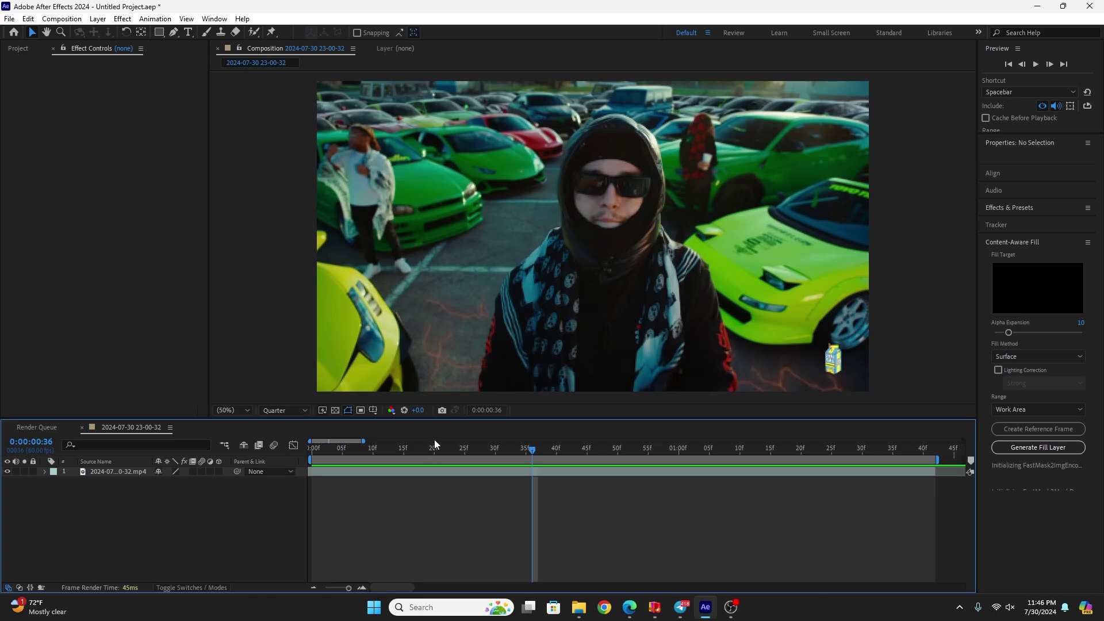
{"action": "left_click_drag", "start_coordinate": [354, 453], "coordinate": [318, 452]}
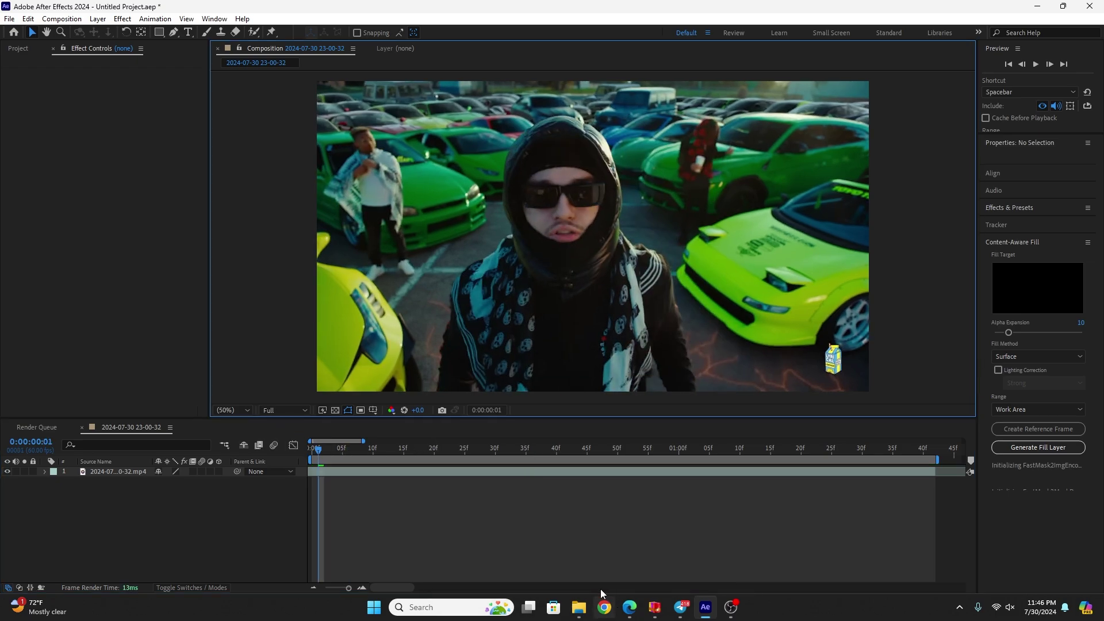
Add 1.mov from the DezFilmz 3DVFX Overlays LEAN folder to the composition as a new layer
{"action": "mouse_move", "coordinate": [591, 607]}
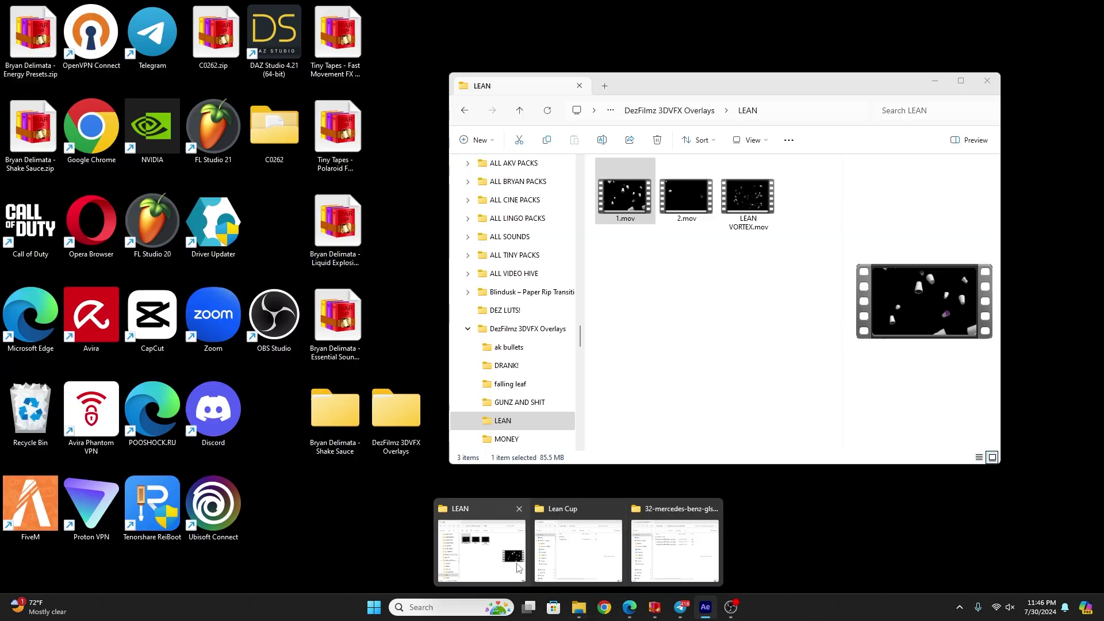
{"action": "left_click", "coordinate": [478, 544]}
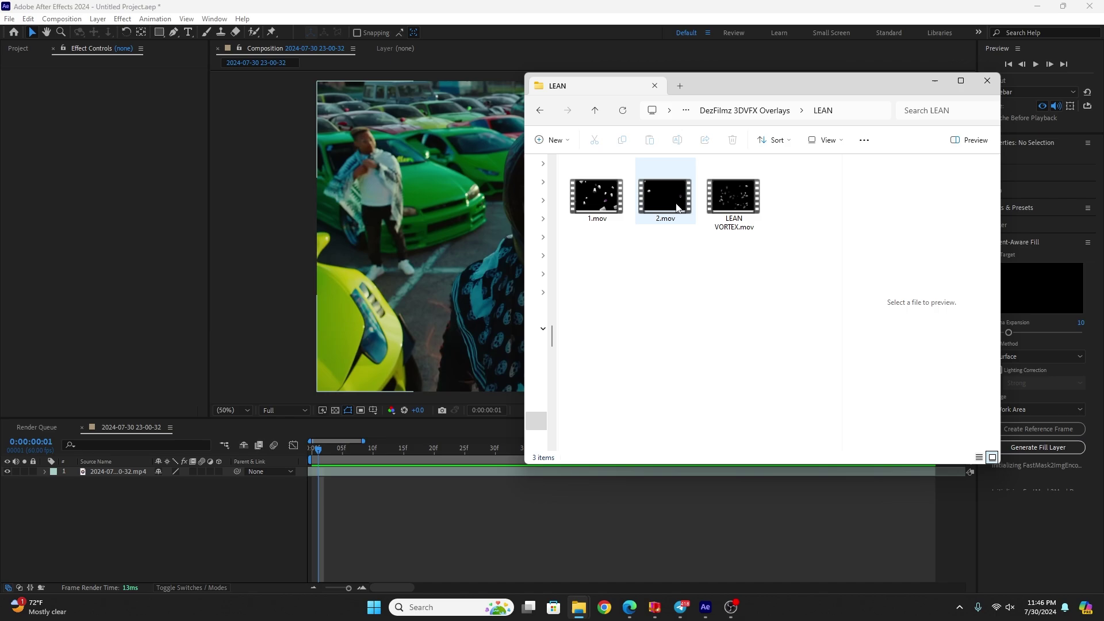
{"action": "left_click", "coordinate": [541, 111]}
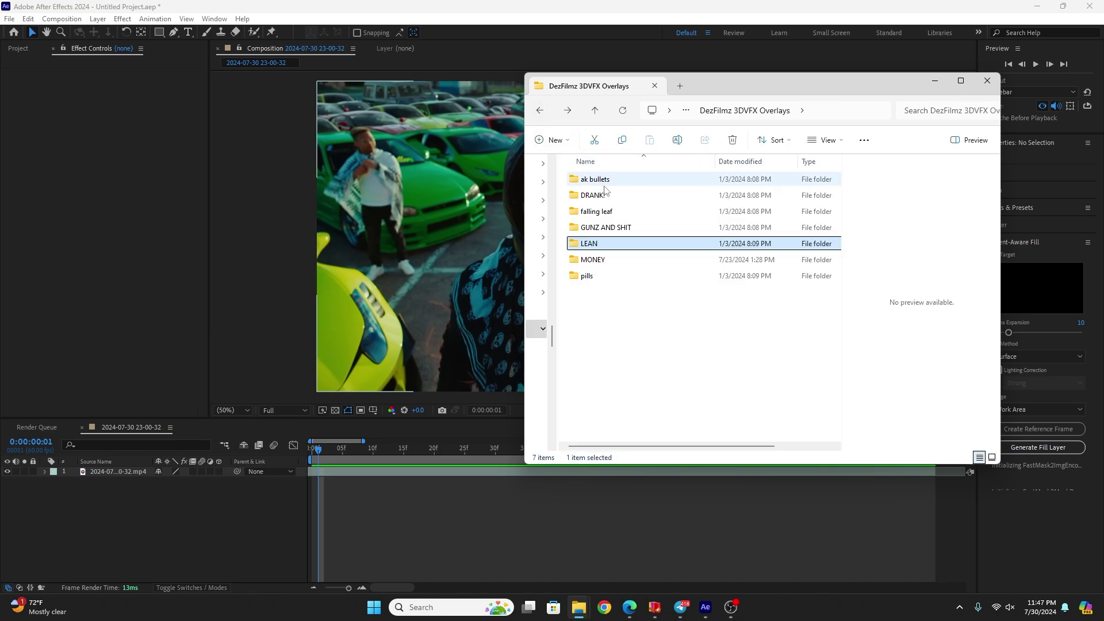
{"action": "double_click", "coordinate": [611, 243]}
{"action": "left_click", "coordinate": [621, 222]}
{"action": "left_click_drag", "start_coordinate": [601, 224], "coordinate": [340, 478]}
{"action": "key", "text": "space"}
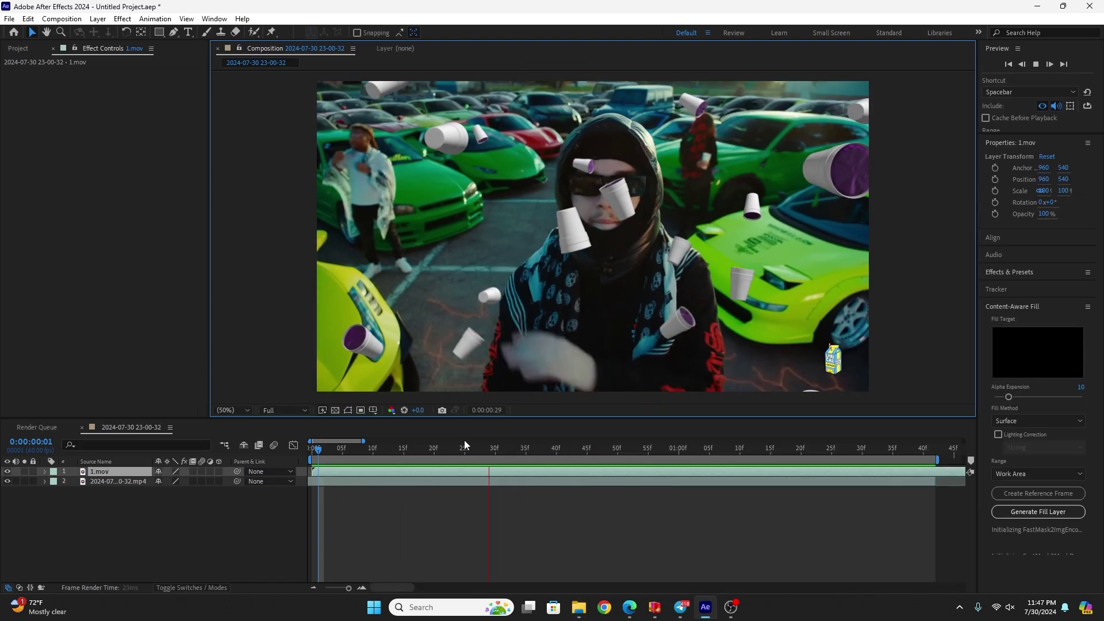
{"action": "key", "text": "space"}
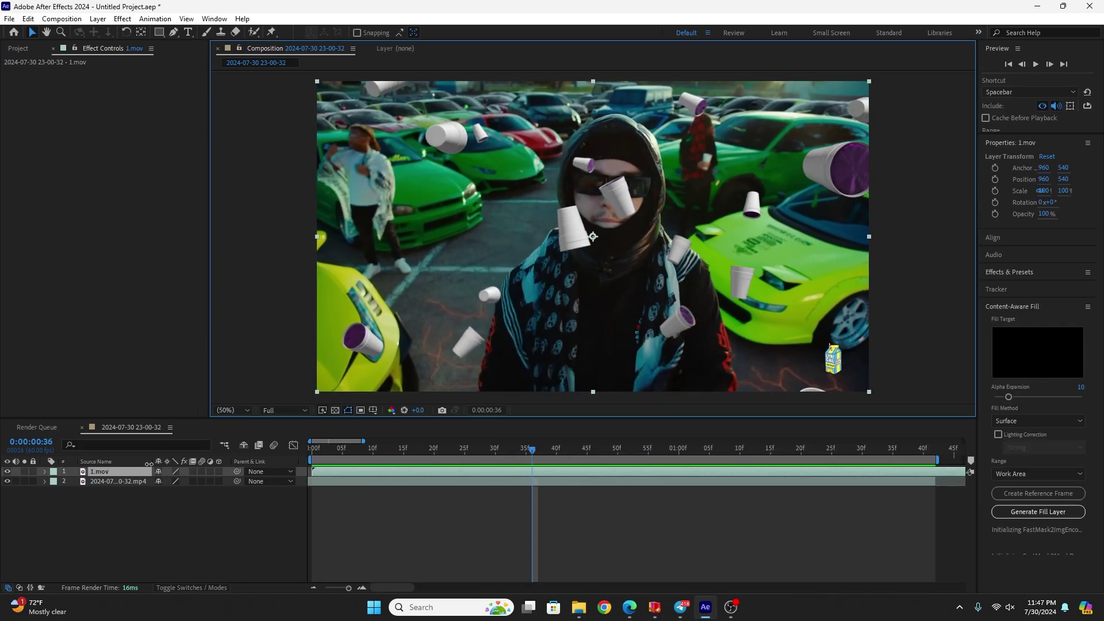
{"action": "left_click", "coordinate": [112, 474]}
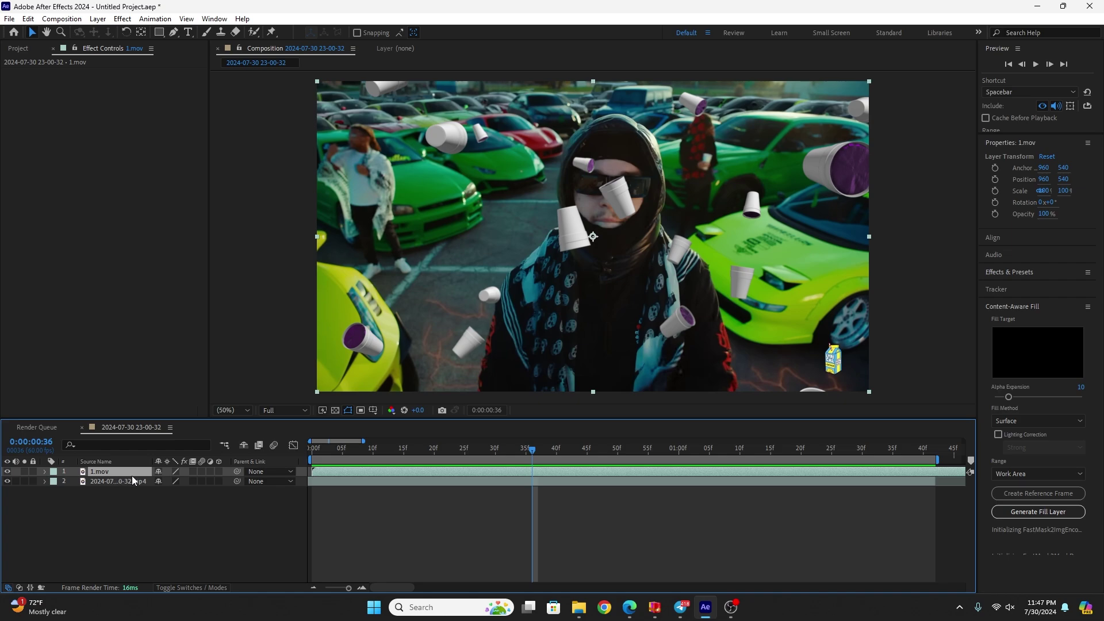
Replace the 1.mov layer with a hidden adjustment layer at frame 0, then select the parking-lot clip
{"action": "key", "text": "Delete"}
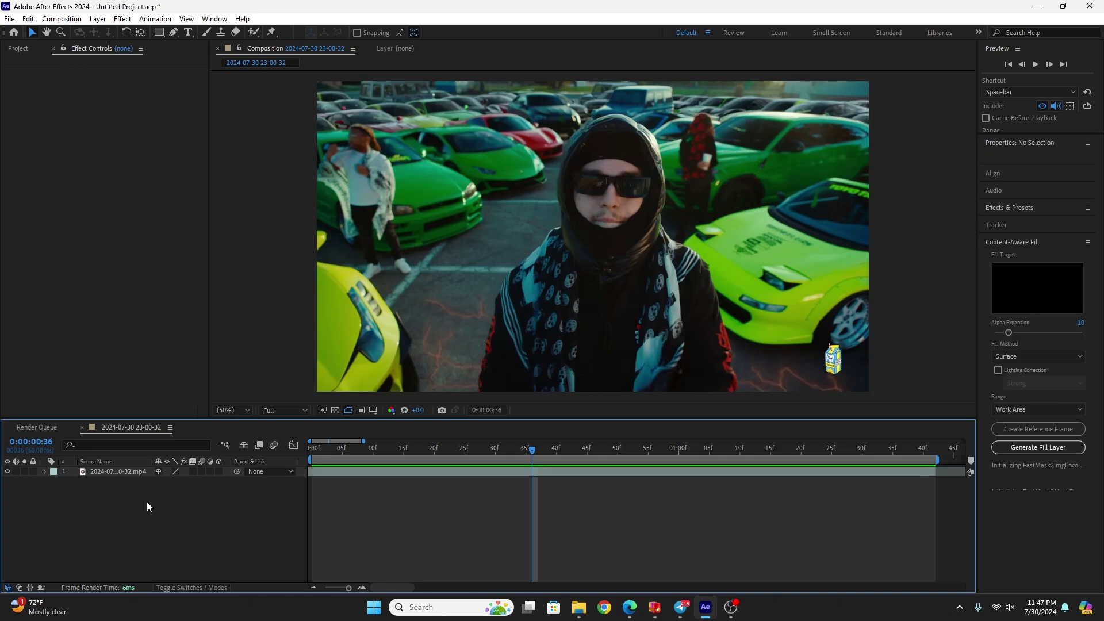
{"action": "right_click", "coordinate": [147, 499]}
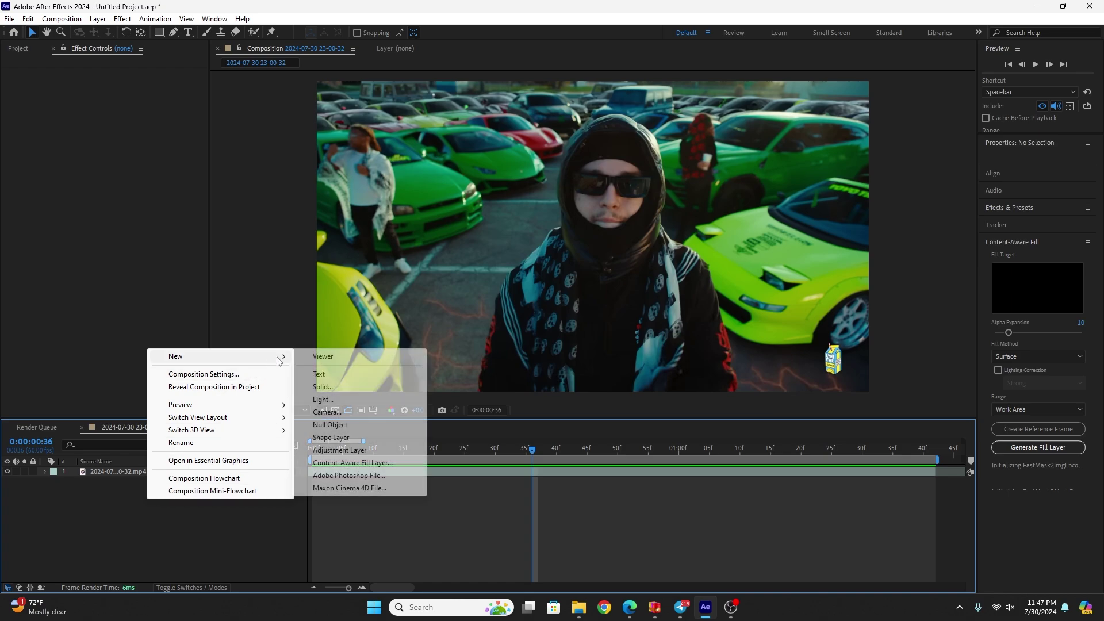
{"action": "mouse_move", "coordinate": [265, 362]}
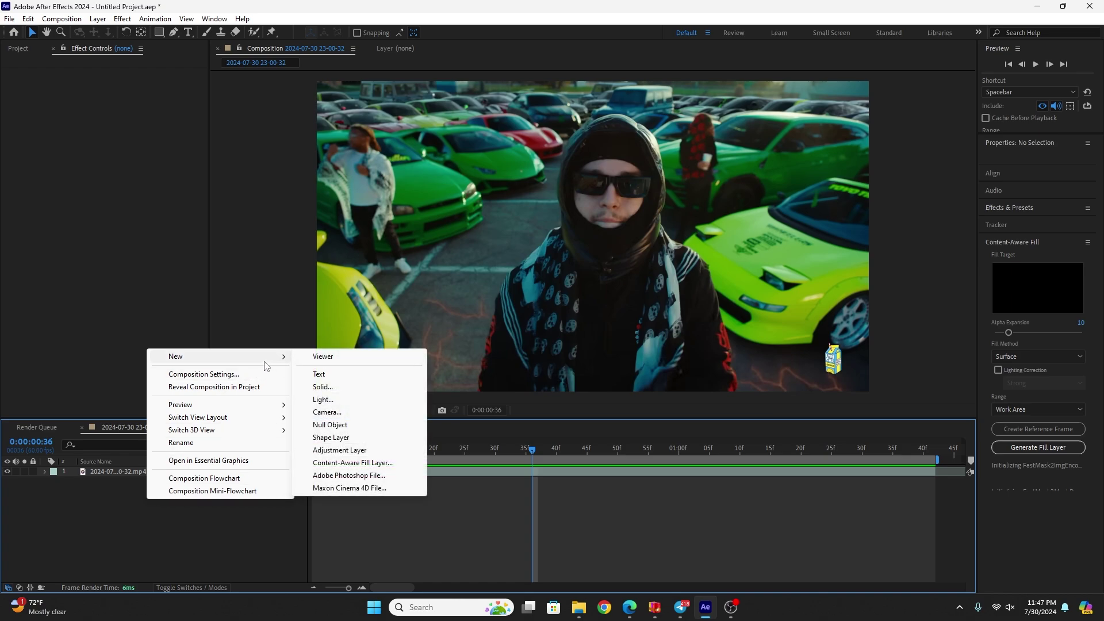
{"action": "left_click", "coordinate": [367, 451]}
{"action": "left_click_drag", "start_coordinate": [323, 455], "coordinate": [311, 454]}
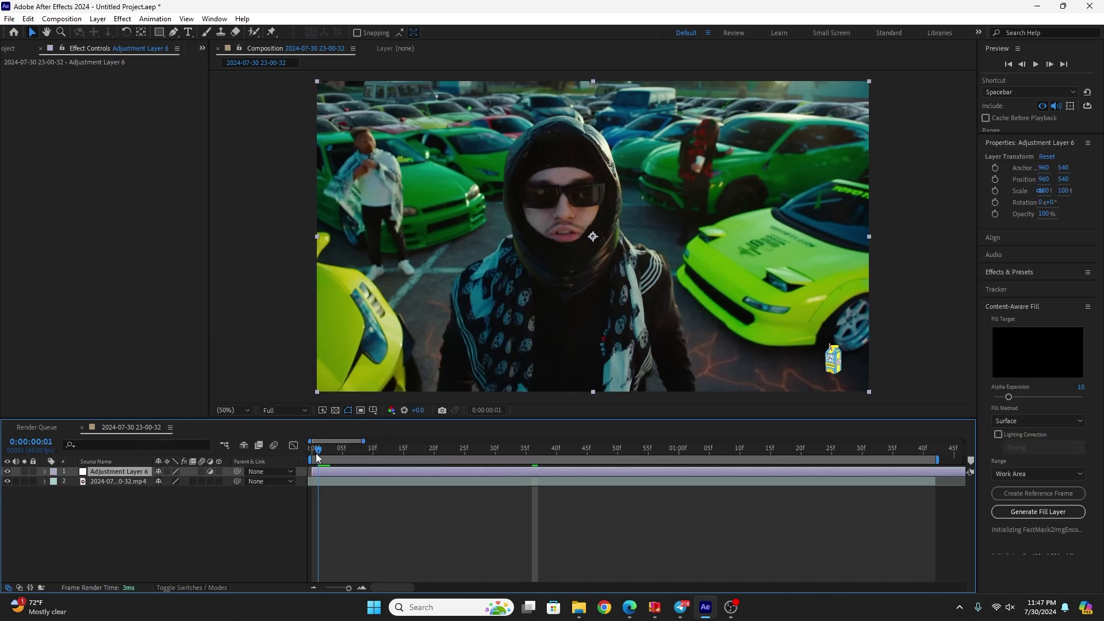
{"action": "left_click", "coordinate": [7, 472]}
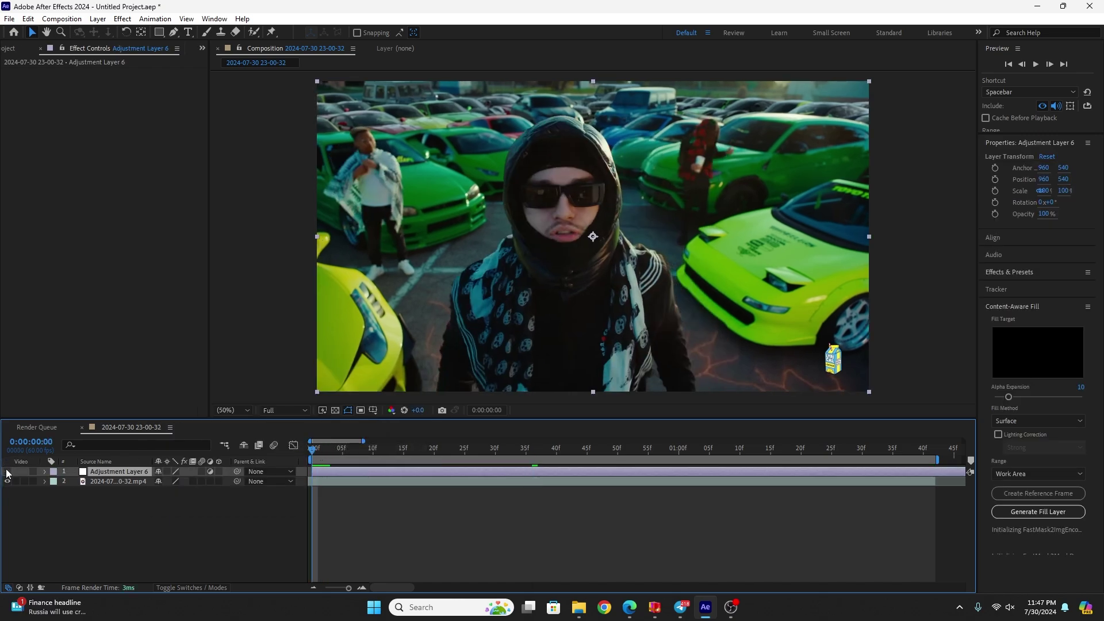
{"action": "left_click", "coordinate": [107, 482]}
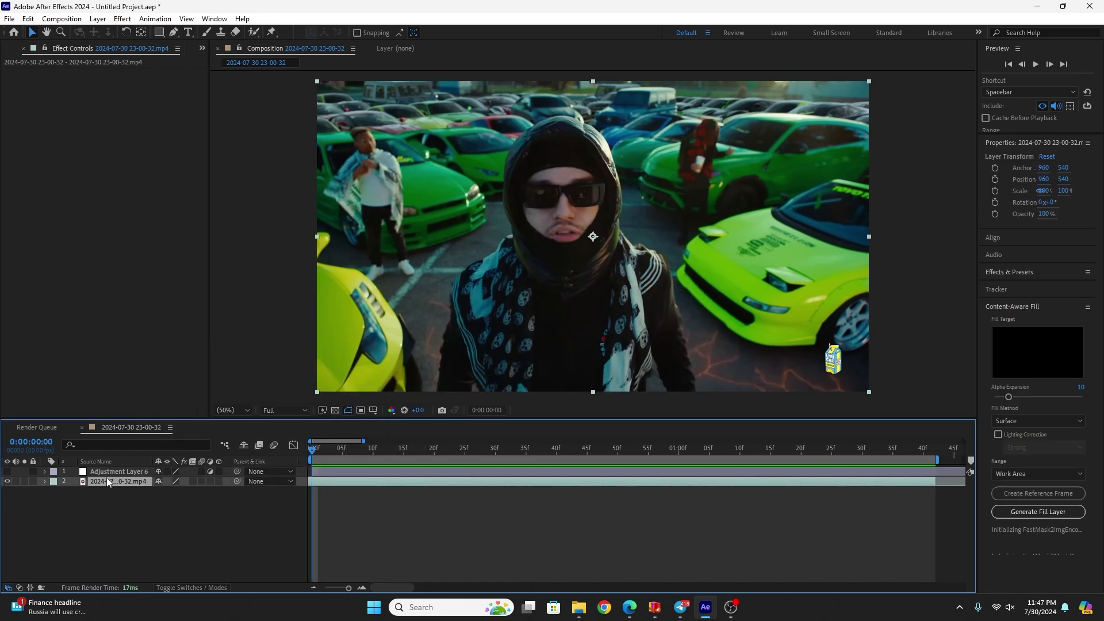
Camera-track the clip as a Mostly Flat Scene at 203% target size and select points above the green car
{"action": "left_click", "coordinate": [1011, 290]}
{"action": "left_click", "coordinate": [1010, 307]}
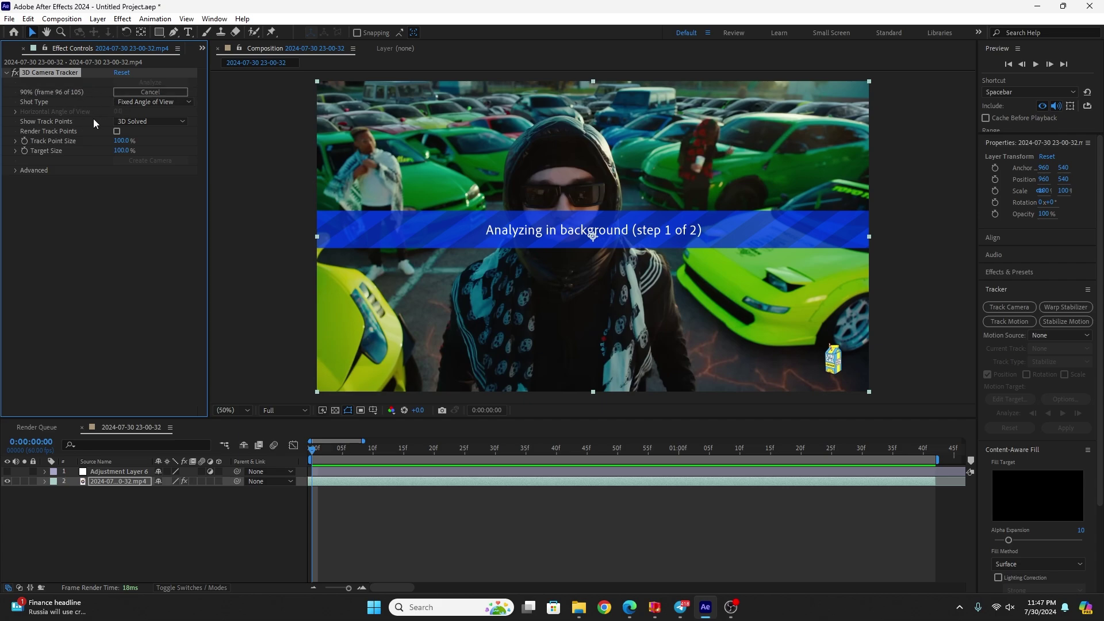
{"action": "left_click", "coordinate": [16, 171]}
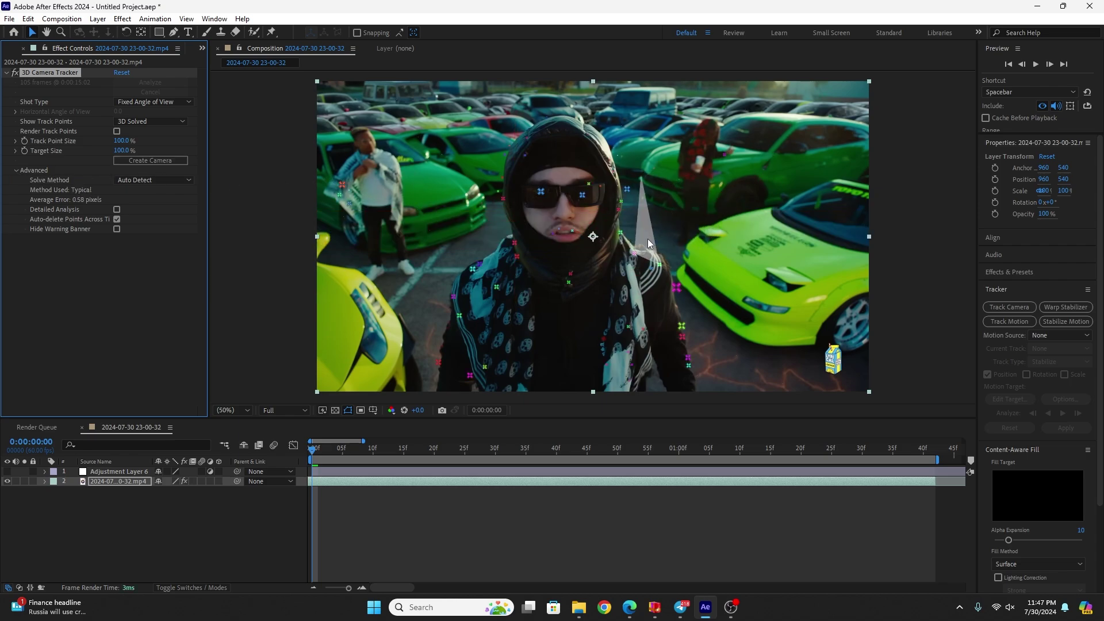
{"action": "left_click", "coordinate": [159, 180]}
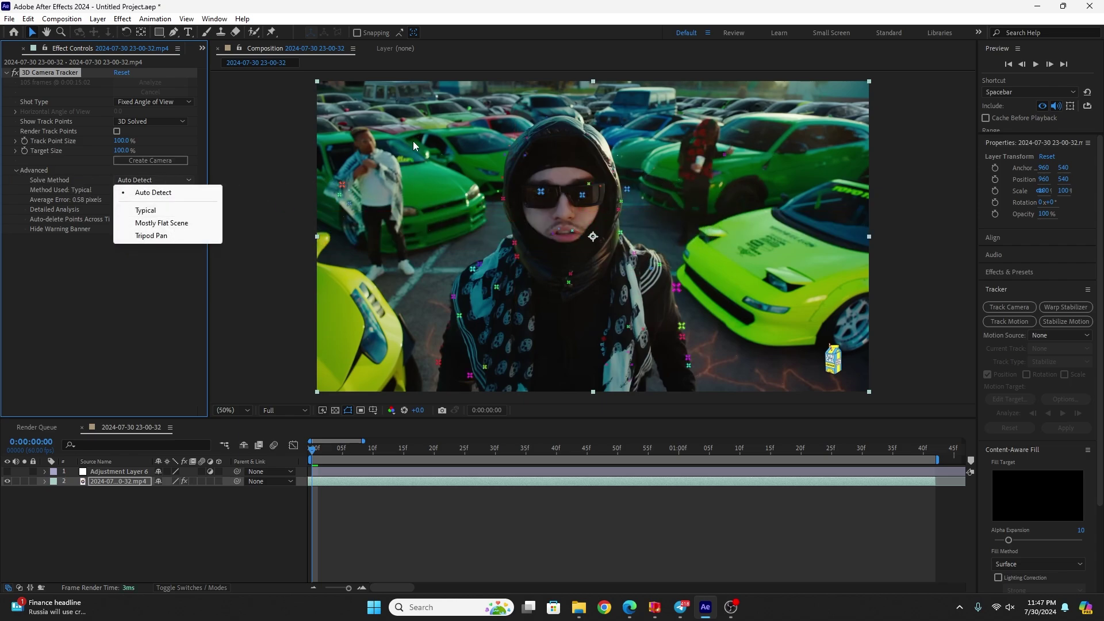
{"action": "left_click", "coordinate": [183, 223]}
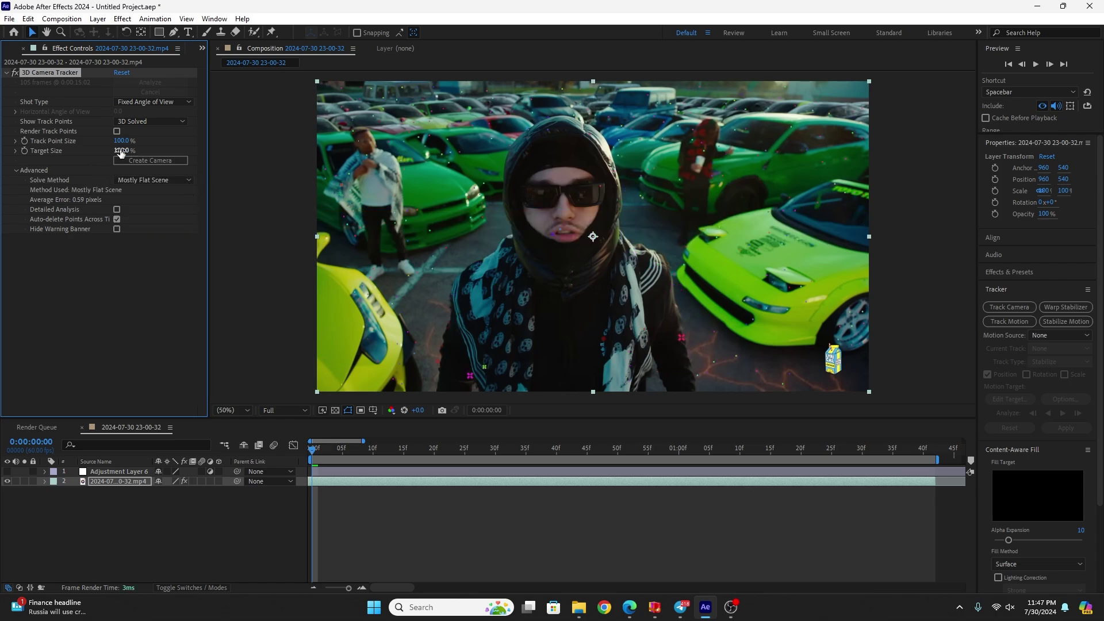
{"action": "left_click_drag", "start_coordinate": [121, 151], "coordinate": [219, 137]}
{"action": "left_click_drag", "start_coordinate": [451, 175], "coordinate": [406, 118]}
Create a solid and camera from the selected track points and preview the tracked solid
{"action": "right_click", "coordinate": [458, 142]}
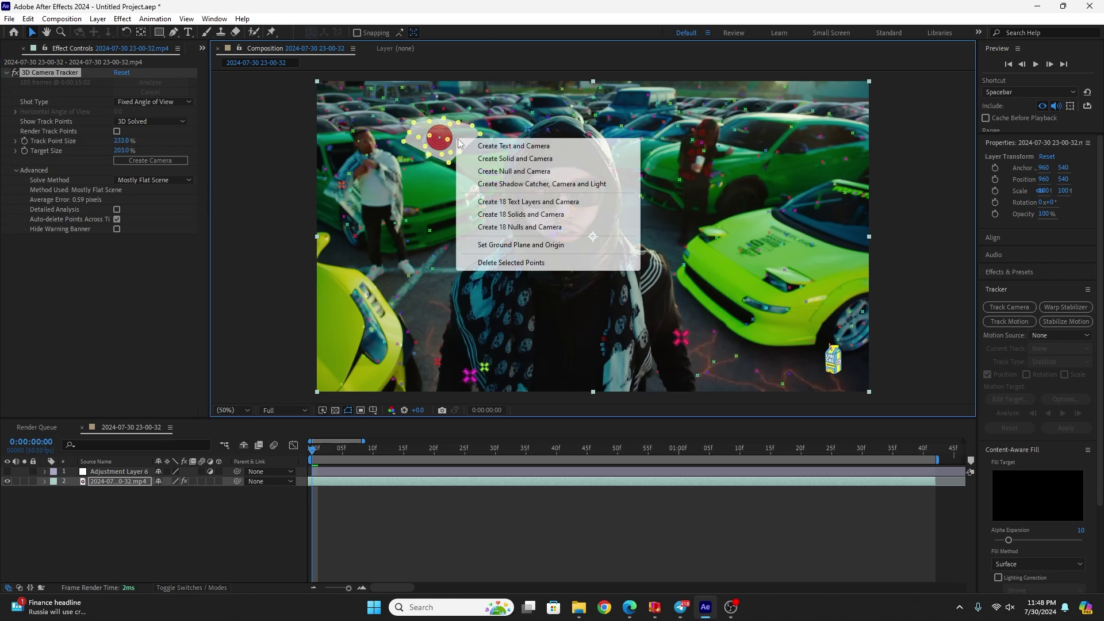
{"action": "left_click", "coordinate": [521, 159]}
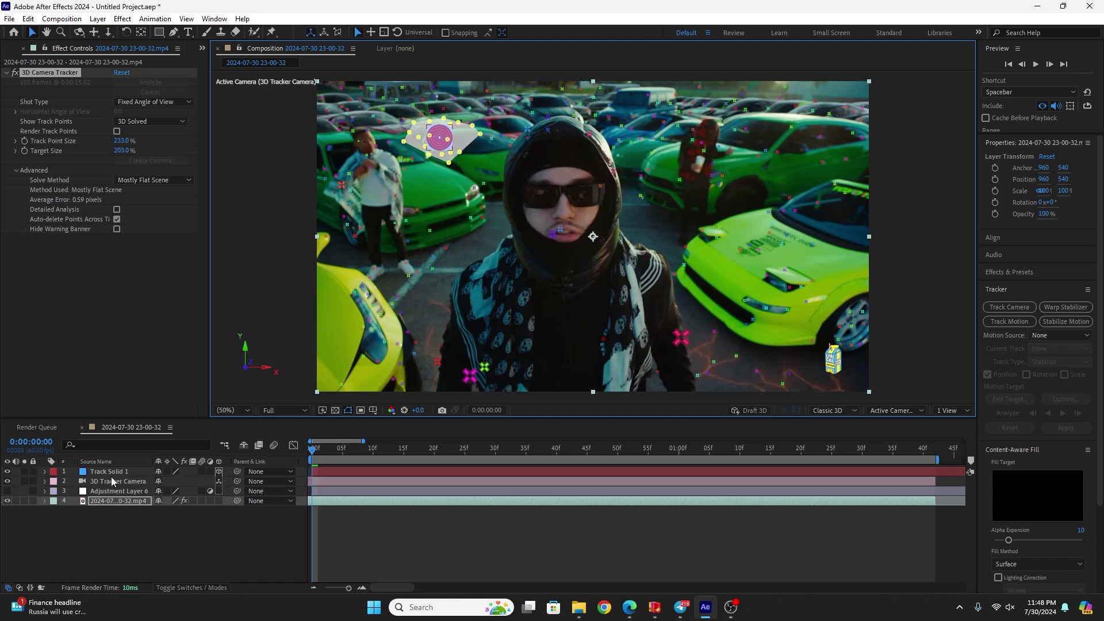
{"action": "left_click", "coordinate": [344, 520]}
{"action": "key", "text": "space"}
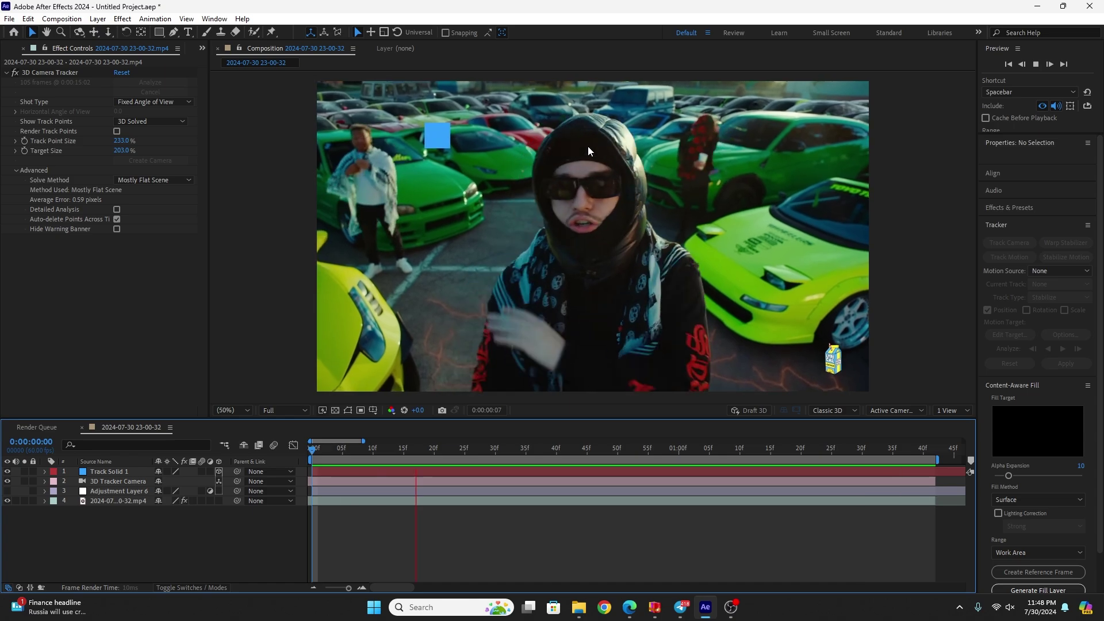
{"action": "key", "text": "space"}
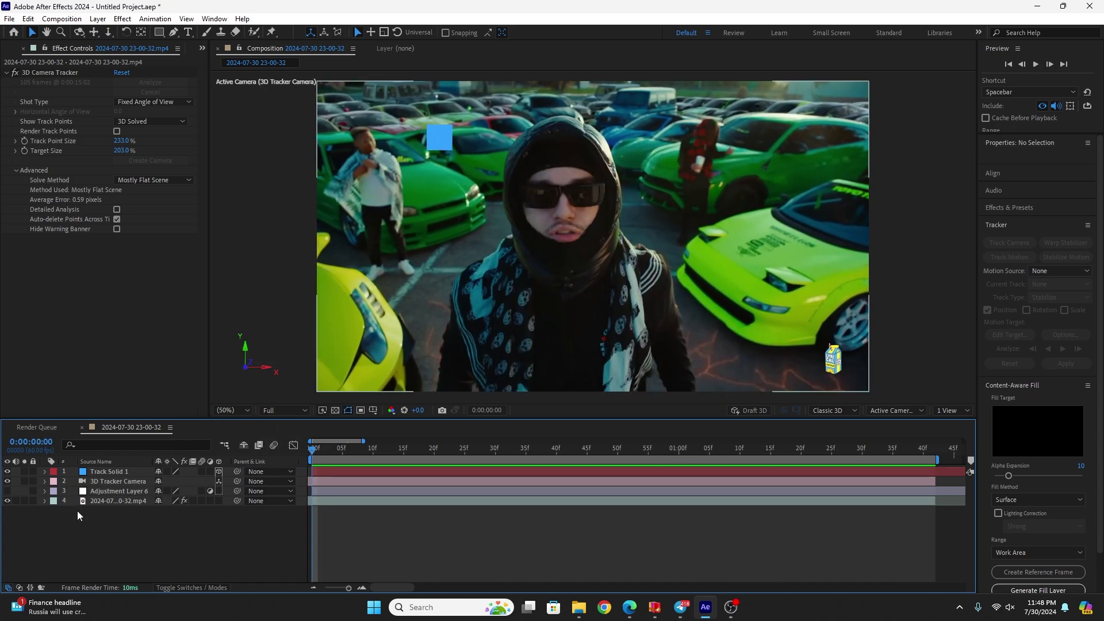
Hide the solid, camera and adjustment layers, then select Adjustment Layer 6
{"action": "left_click_drag", "start_coordinate": [8, 486], "coordinate": [8, 474]}
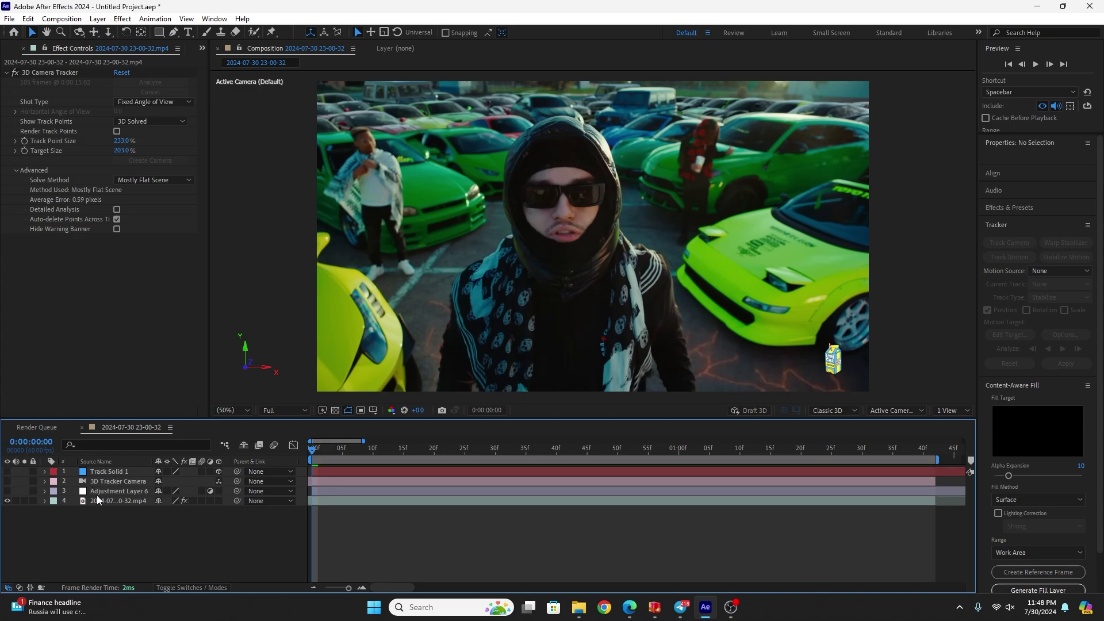
{"action": "left_click", "coordinate": [120, 501]}
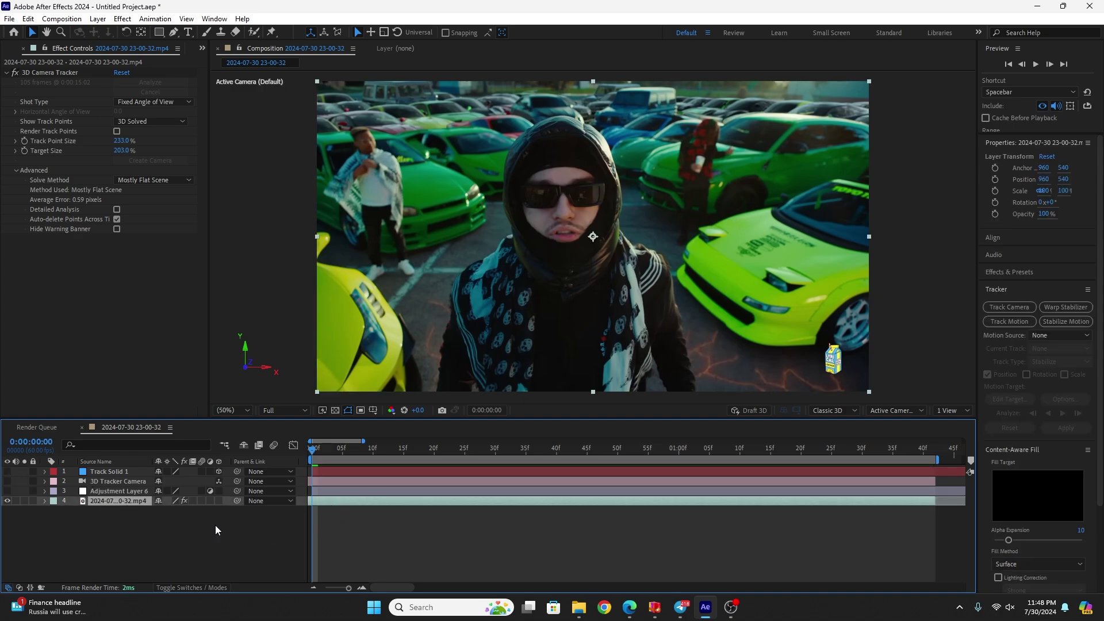
{"action": "left_click", "coordinate": [94, 492]}
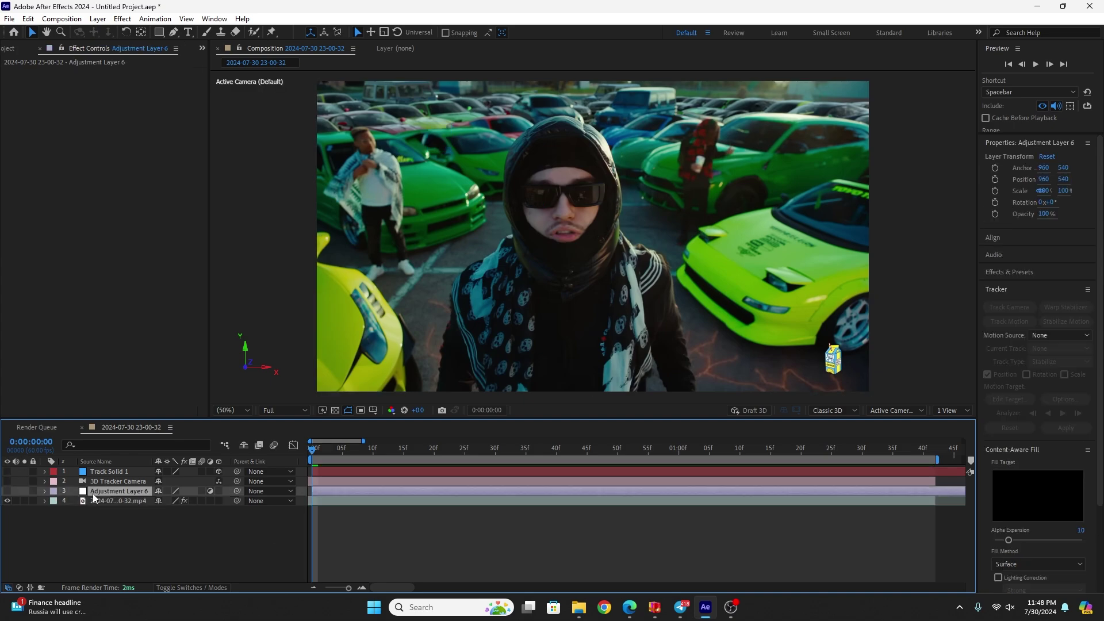
Make Adjustment Layer 6 visible, apply Video Copilot's Element effect, and open its Scene Setup
{"action": "left_click", "coordinate": [7, 493]}
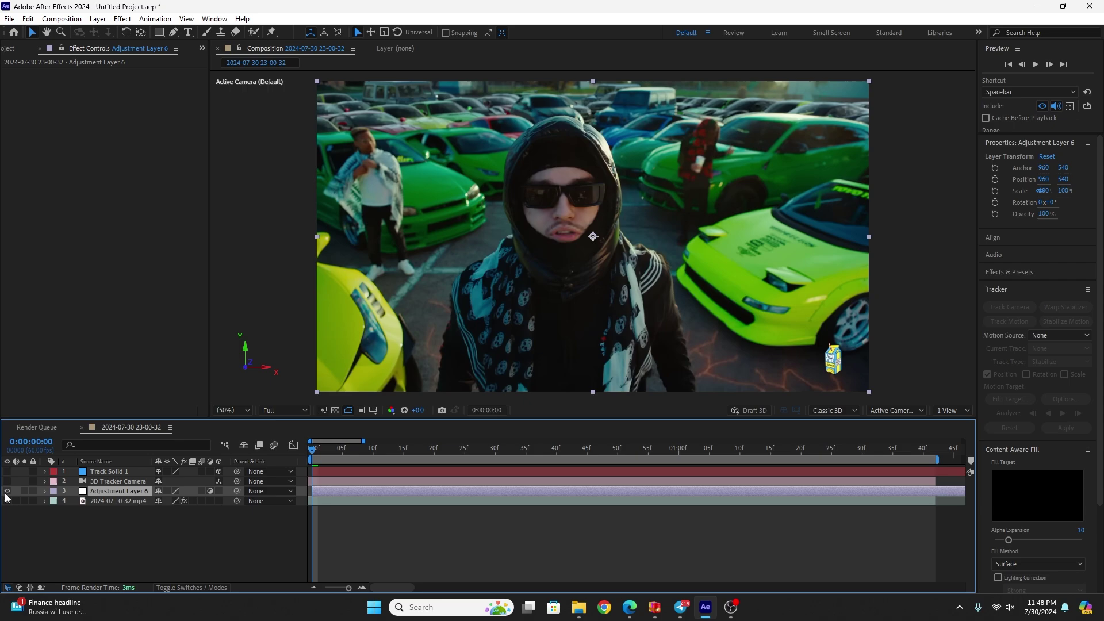
{"action": "left_click", "coordinate": [1066, 275]}
{"action": "left_click_drag", "start_coordinate": [1025, 566], "coordinate": [119, 489]}
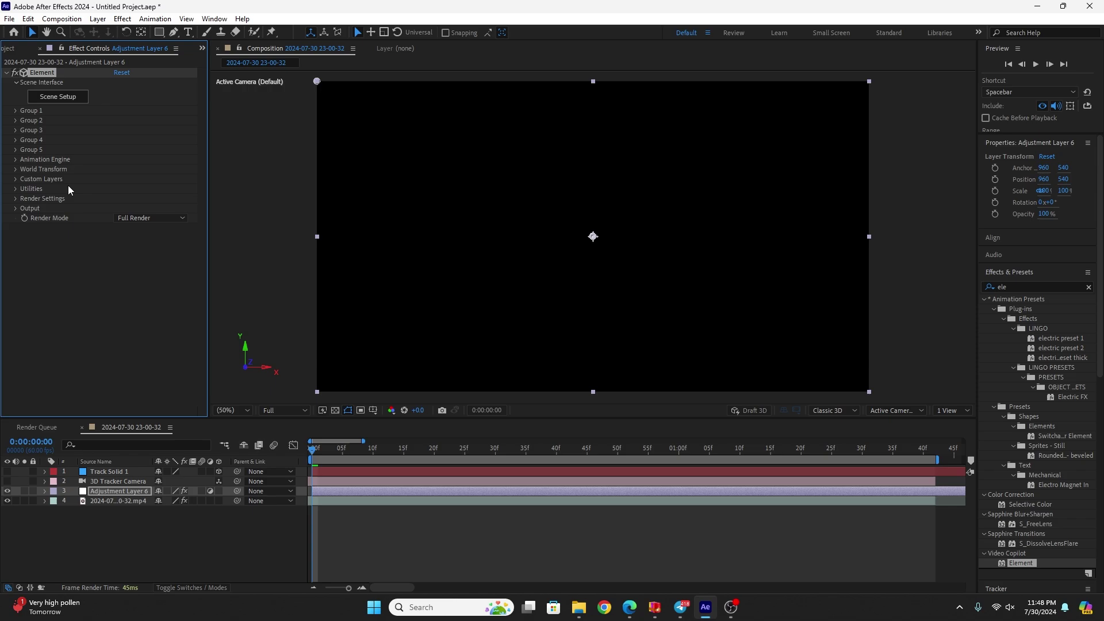
{"action": "left_click", "coordinate": [58, 97]}
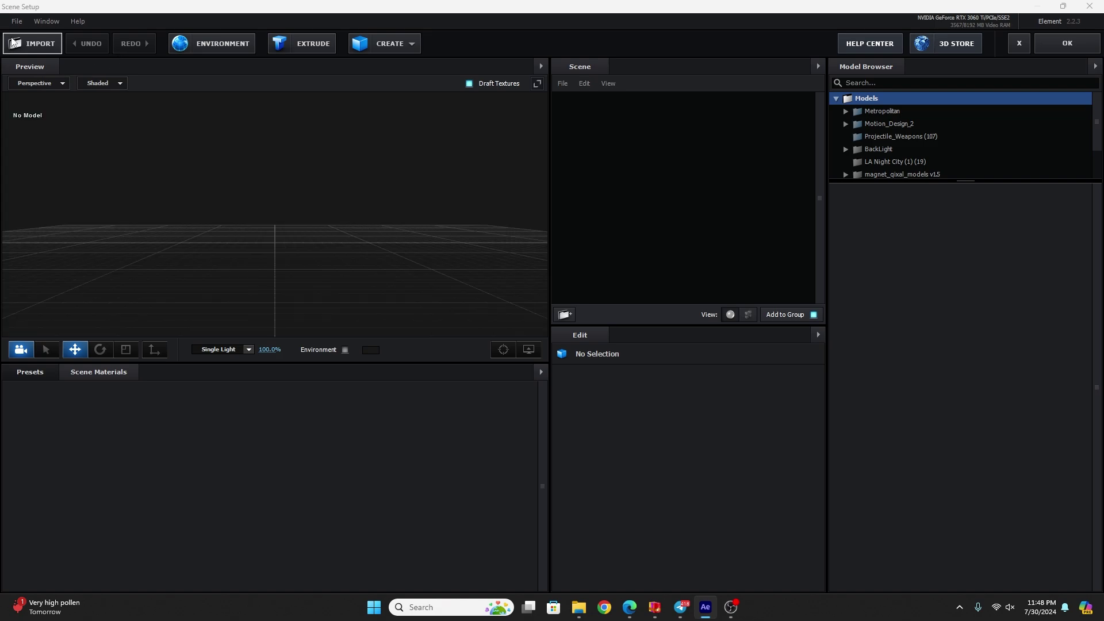
Import LeanCup.obj from the D: drive downloads folder with Normalize Size enabled
{"action": "left_click", "coordinate": [33, 43]}
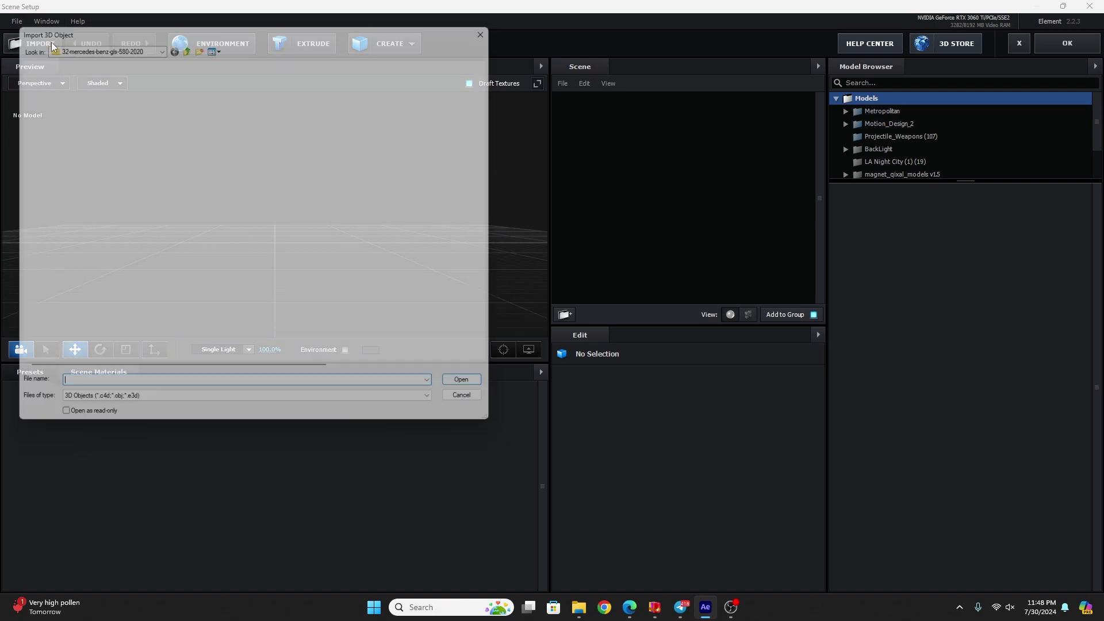
{"action": "left_click", "coordinate": [98, 40]}
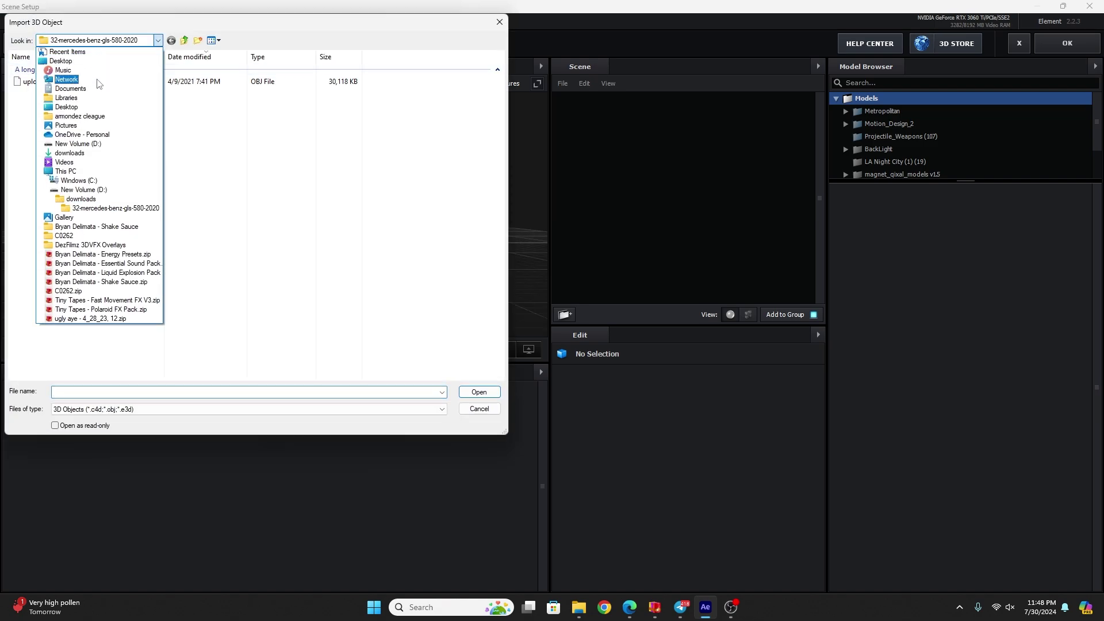
{"action": "left_click", "coordinate": [128, 192]}
{"action": "left_click", "coordinate": [138, 42]}
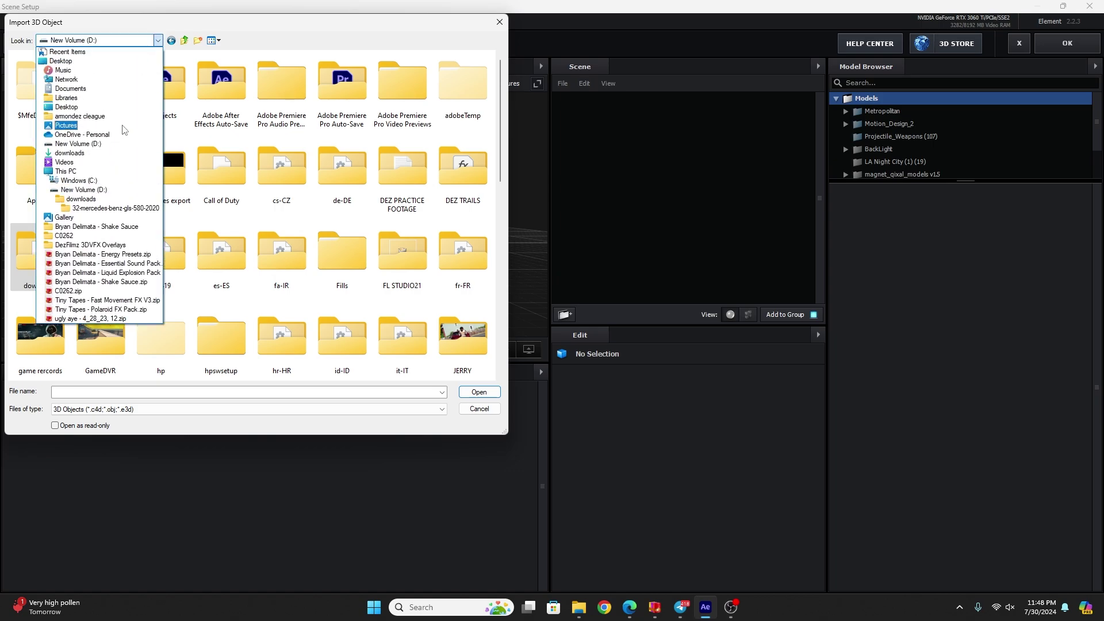
{"action": "left_click", "coordinate": [107, 198]}
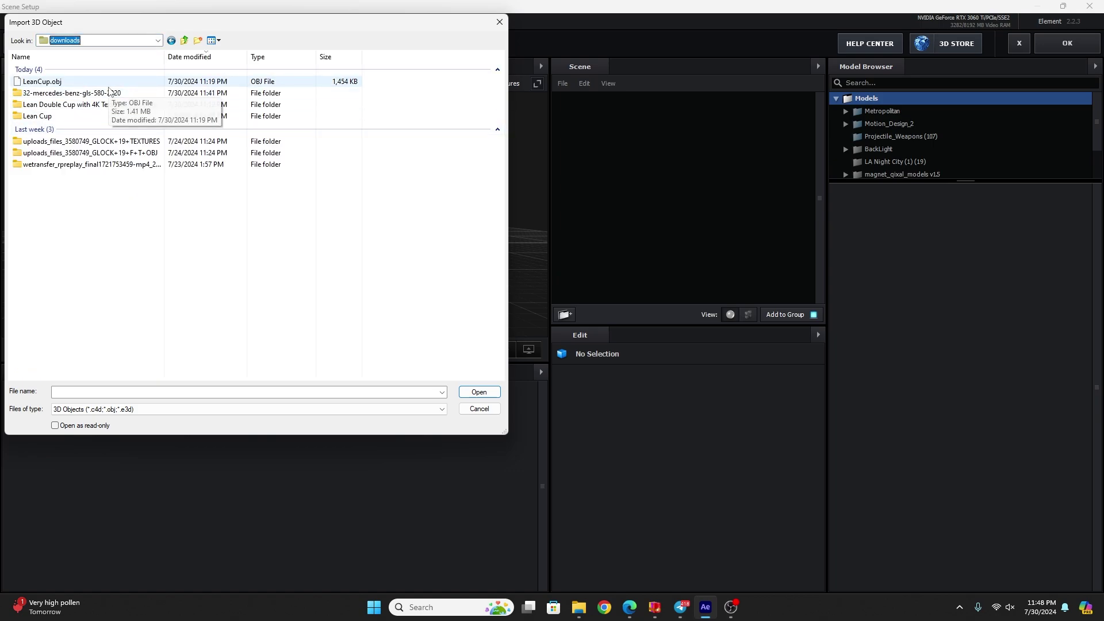
{"action": "left_click", "coordinate": [143, 82]}
{"action": "left_click", "coordinate": [466, 394]}
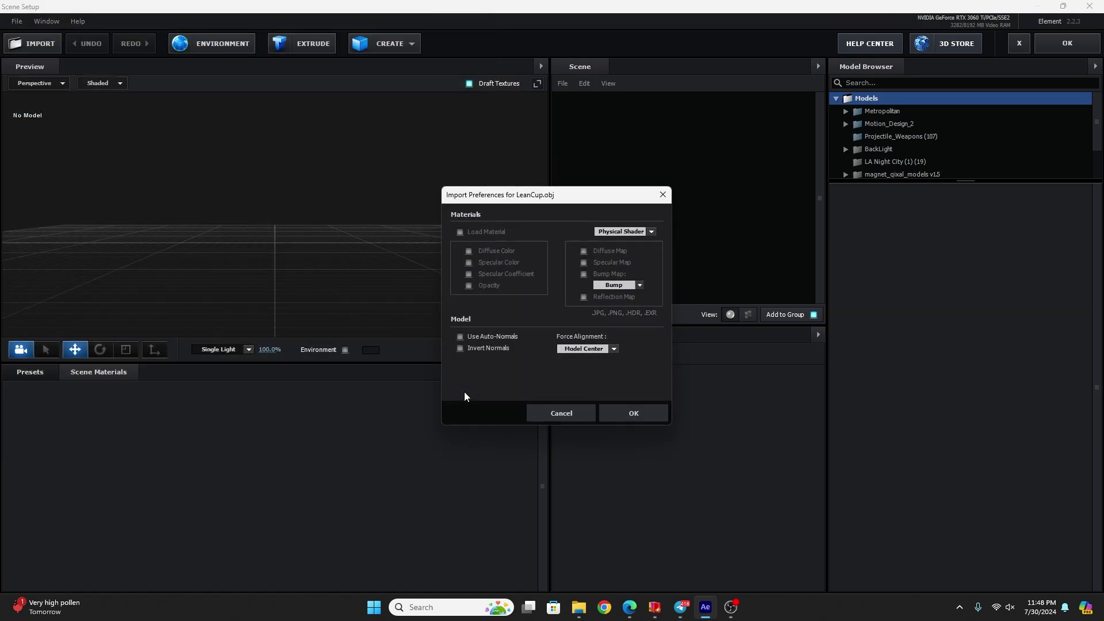
{"action": "left_click", "coordinate": [610, 409]}
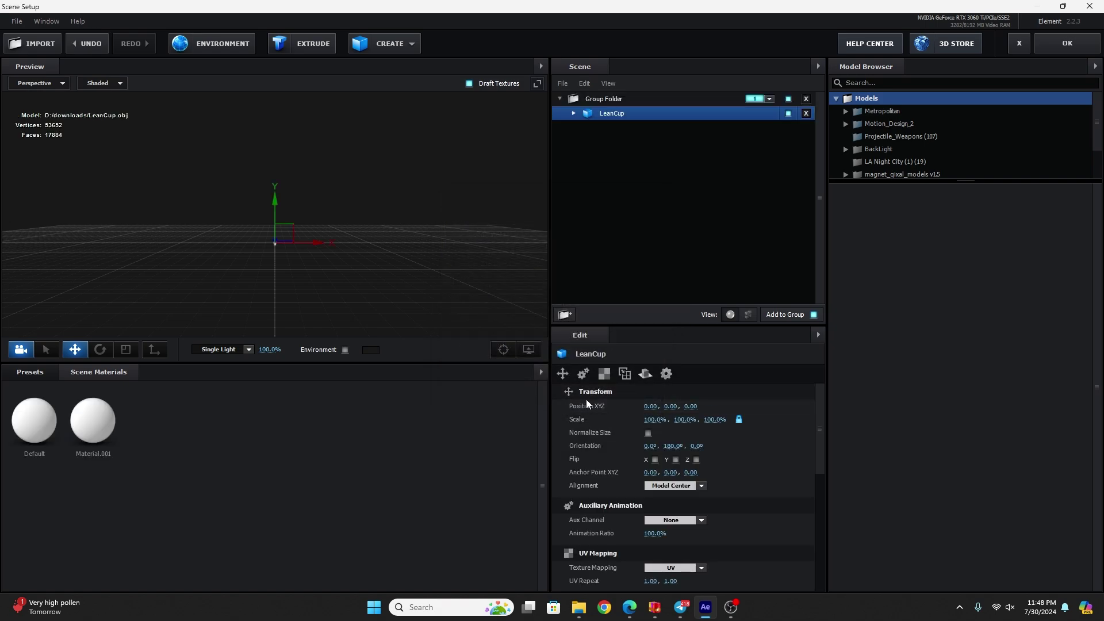
{"action": "left_click", "coordinate": [648, 432]}
Set Material.001's diffuse colour to deep purple 6A0270
{"action": "left_click_drag", "start_coordinate": [334, 247], "coordinate": [167, 367]}
{"action": "left_click", "coordinate": [93, 420]}
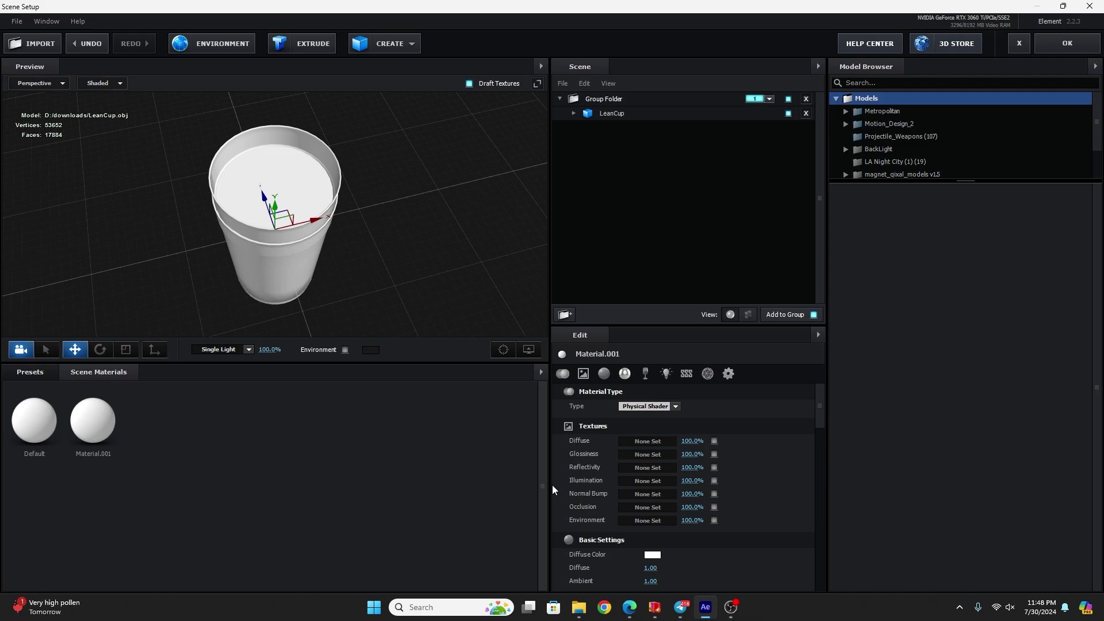
{"action": "scroll", "coordinate": [711, 524], "scroll_direction": "down", "scroll_amount": 1}
{"action": "left_click", "coordinate": [655, 474]}
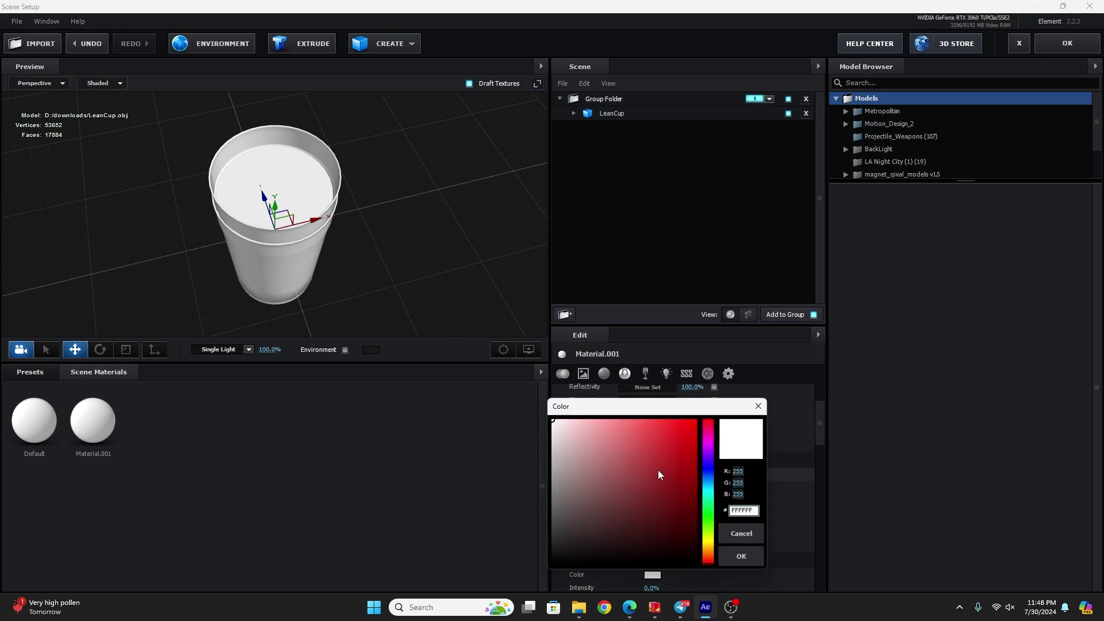
{"action": "left_click", "coordinate": [709, 447]}
{"action": "left_click", "coordinate": [698, 421]}
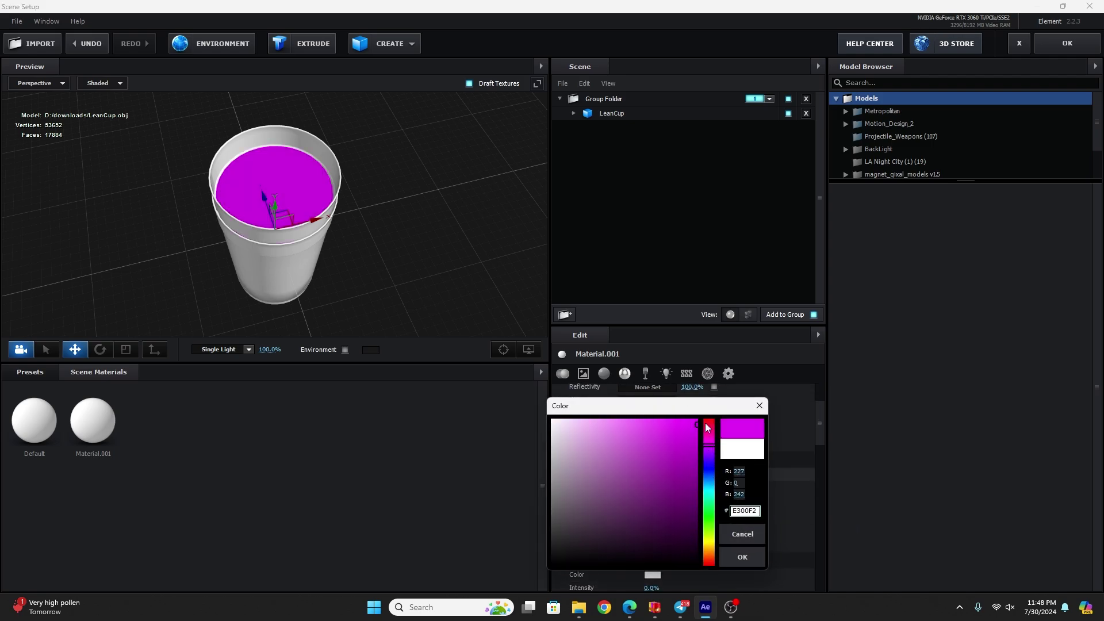
{"action": "left_click_drag", "start_coordinate": [696, 422], "coordinate": [697, 489]}
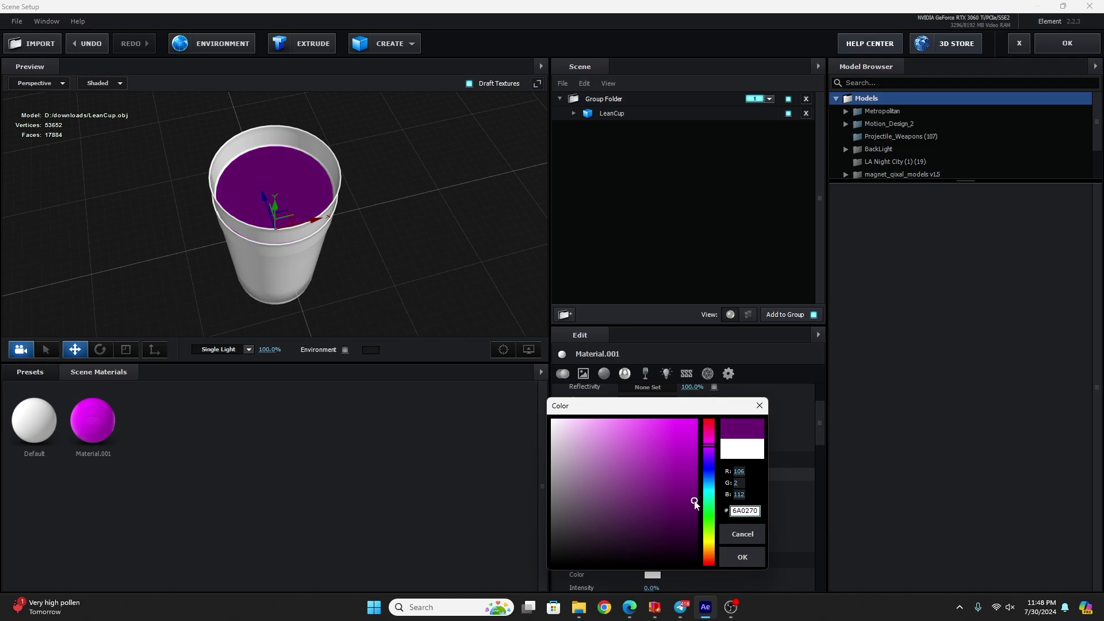
{"action": "left_click", "coordinate": [745, 556]}
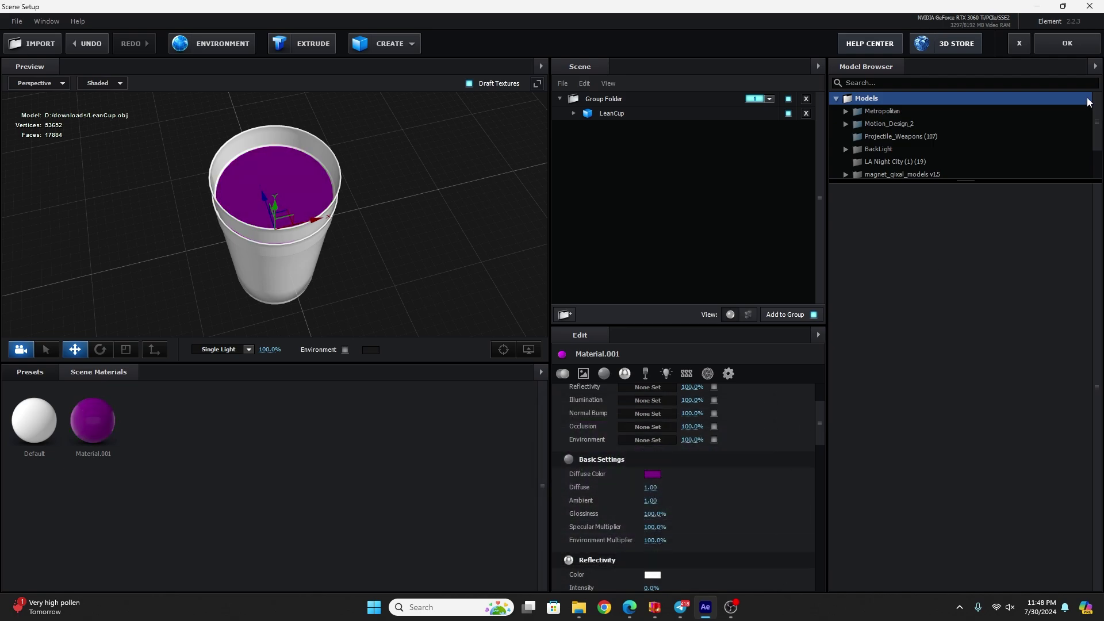
Apply the Element scene, let the footage show behind the cup, and preview the composition
{"action": "left_click", "coordinate": [1068, 52]}
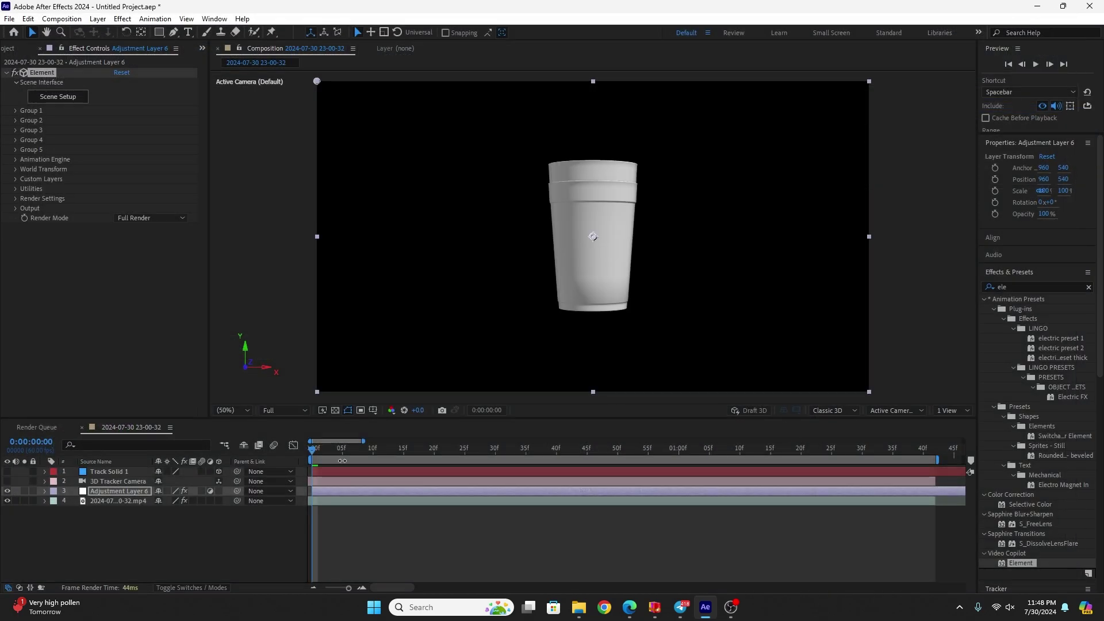
{"action": "left_click", "coordinate": [209, 493]}
{"action": "left_click_drag", "start_coordinate": [327, 450], "coordinate": [510, 453]}
{"action": "key", "text": "space"}
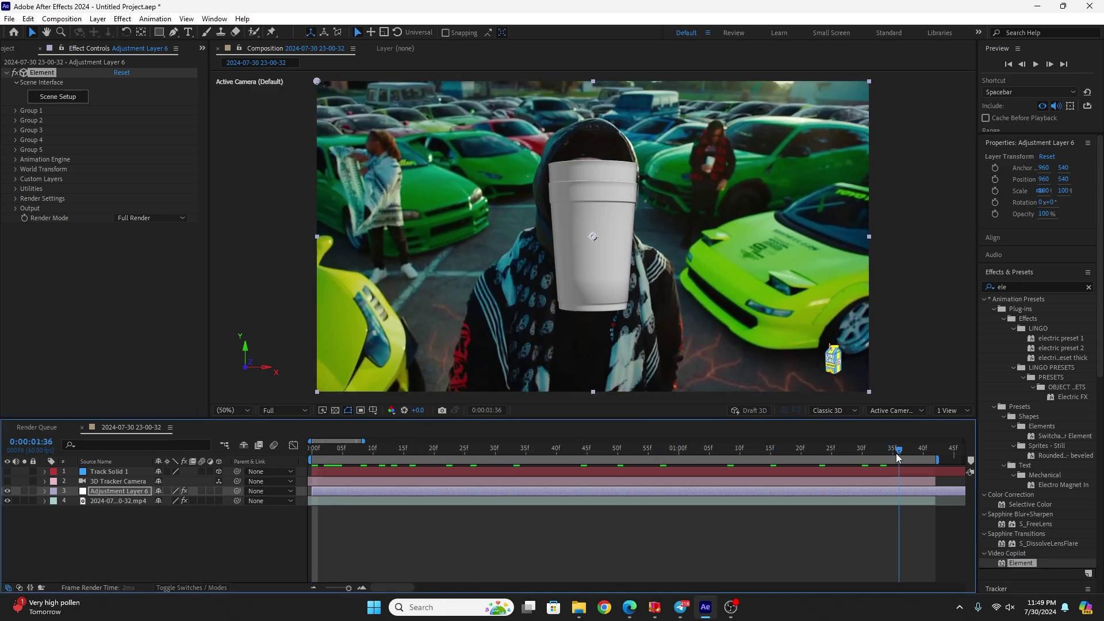
{"action": "key", "text": "space"}
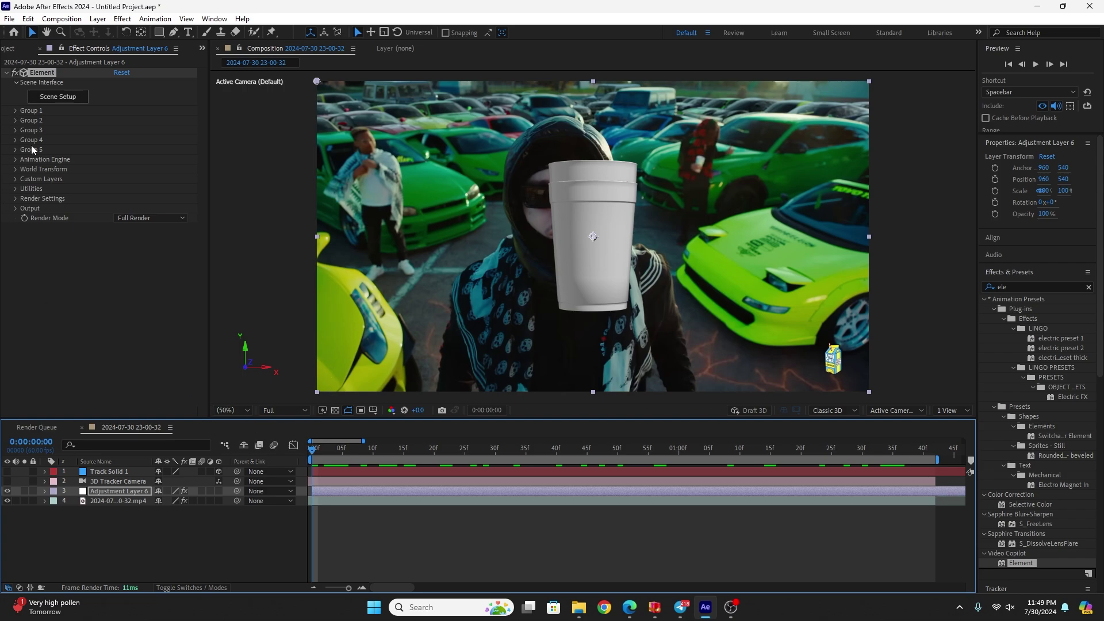
{"action": "left_click", "coordinate": [15, 110]}
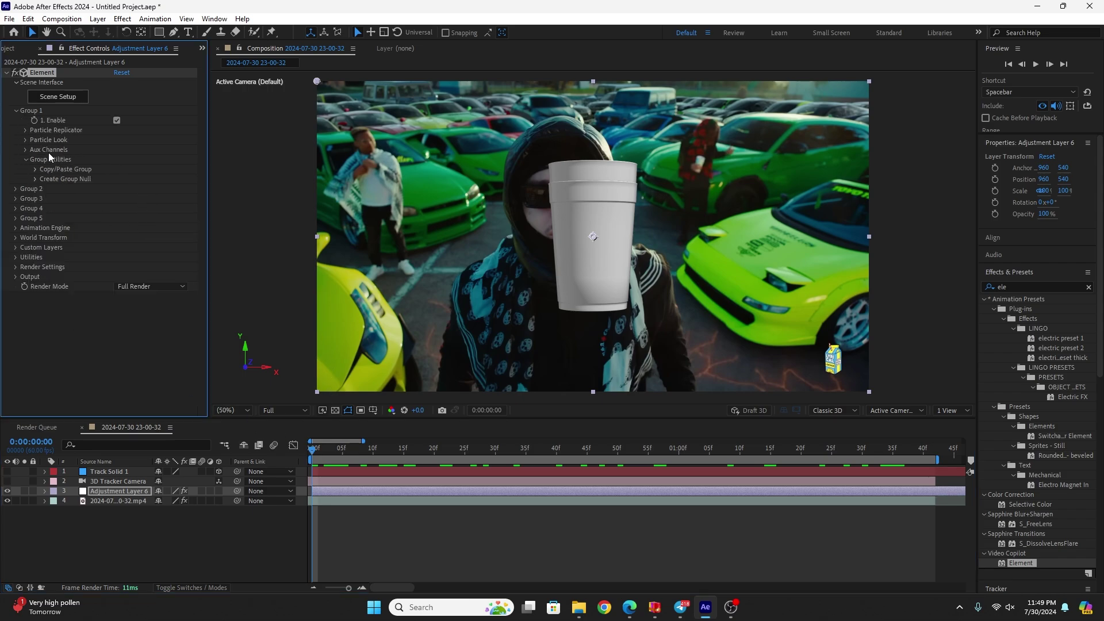
Set the Particle Replicator to a sphere of 25 cups, enlarged to 29 and pushed back in depth
{"action": "left_click", "coordinate": [25, 130]}
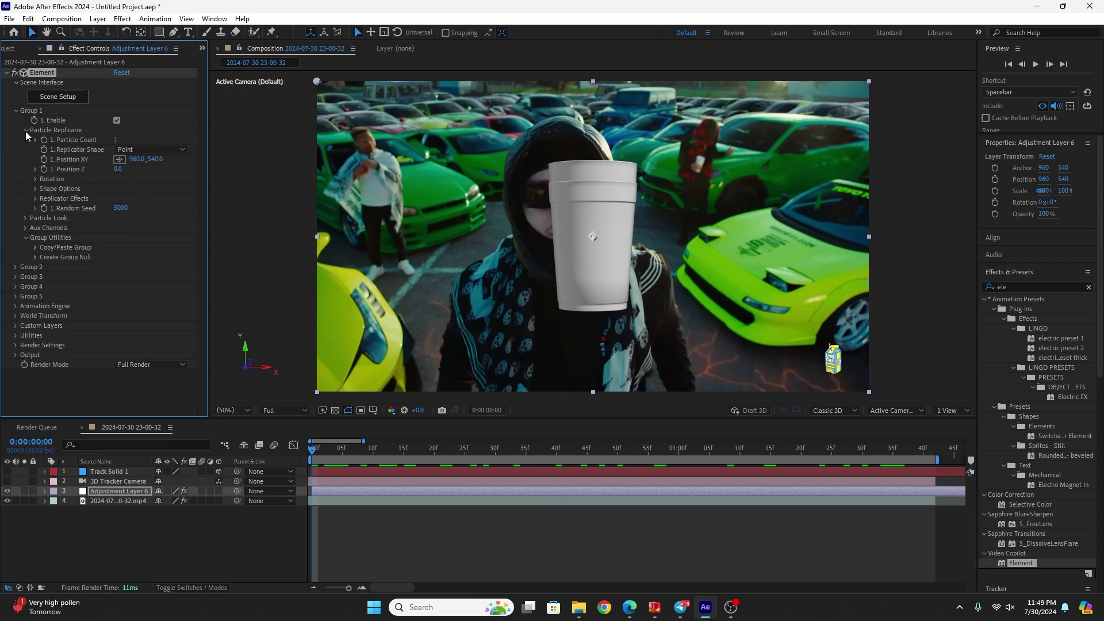
{"action": "left_click", "coordinate": [120, 139]}
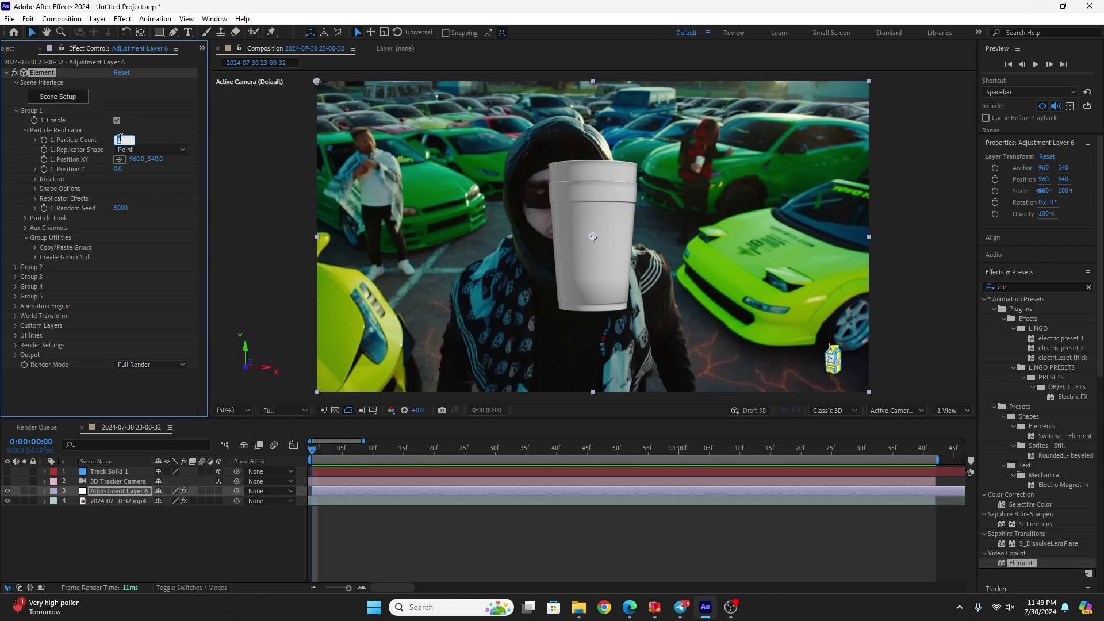
{"action": "type", "text": "25"}
{"action": "key", "text": "Return"}
{"action": "left_click", "coordinate": [150, 149]}
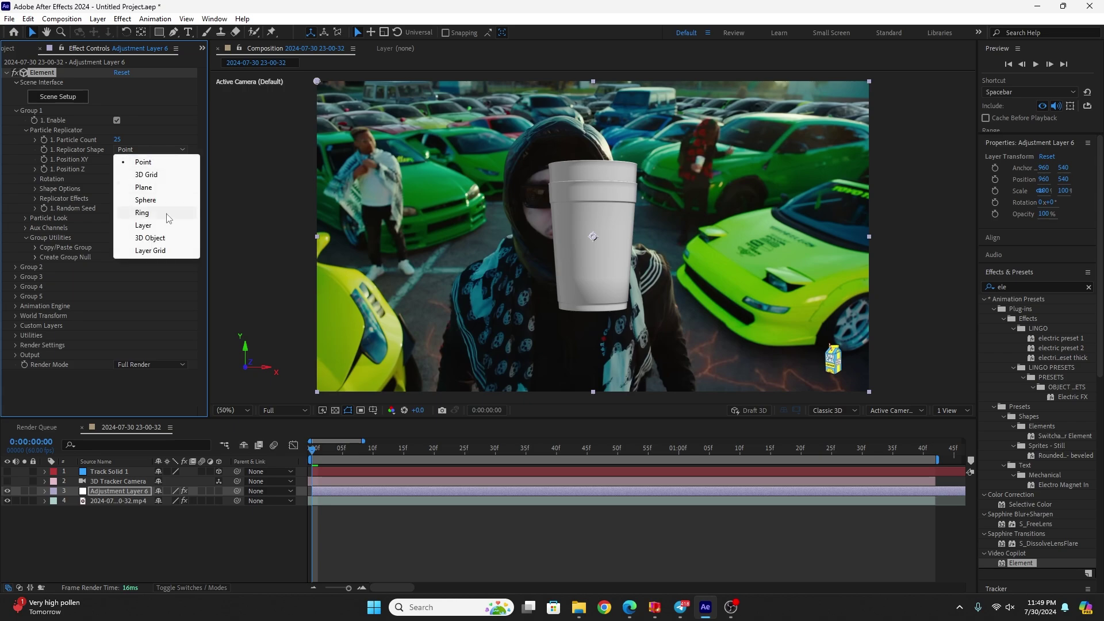
{"action": "left_click", "coordinate": [172, 201]}
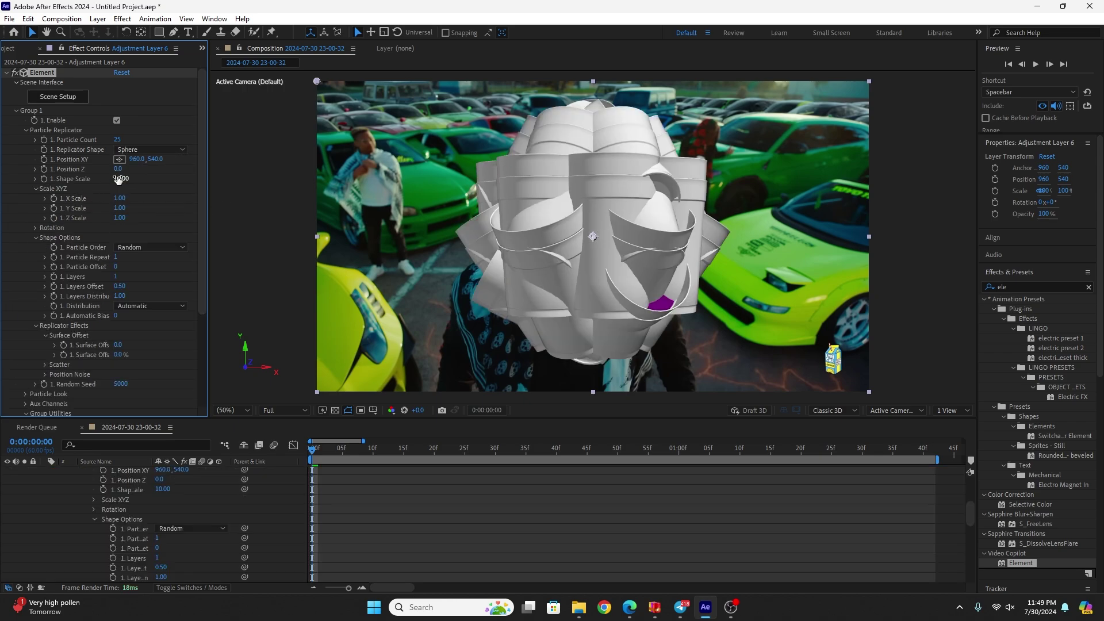
{"action": "left_click_drag", "start_coordinate": [118, 179], "coordinate": [225, 172]}
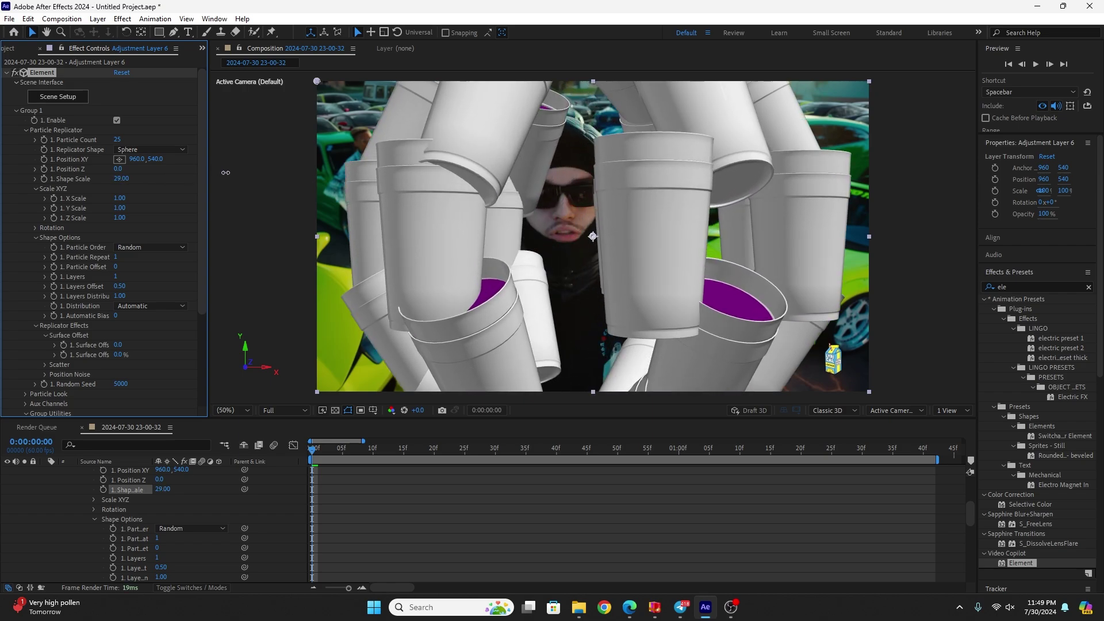
{"action": "left_click_drag", "start_coordinate": [119, 169], "coordinate": [259, 166]}
{"action": "left_click_drag", "start_coordinate": [121, 179], "coordinate": [2, 208]}
Reduce to 15 cups, sphere size 50.80, moved closer to Position 671, 655 with Y scale 8.70
{"action": "left_click", "coordinate": [118, 139]}
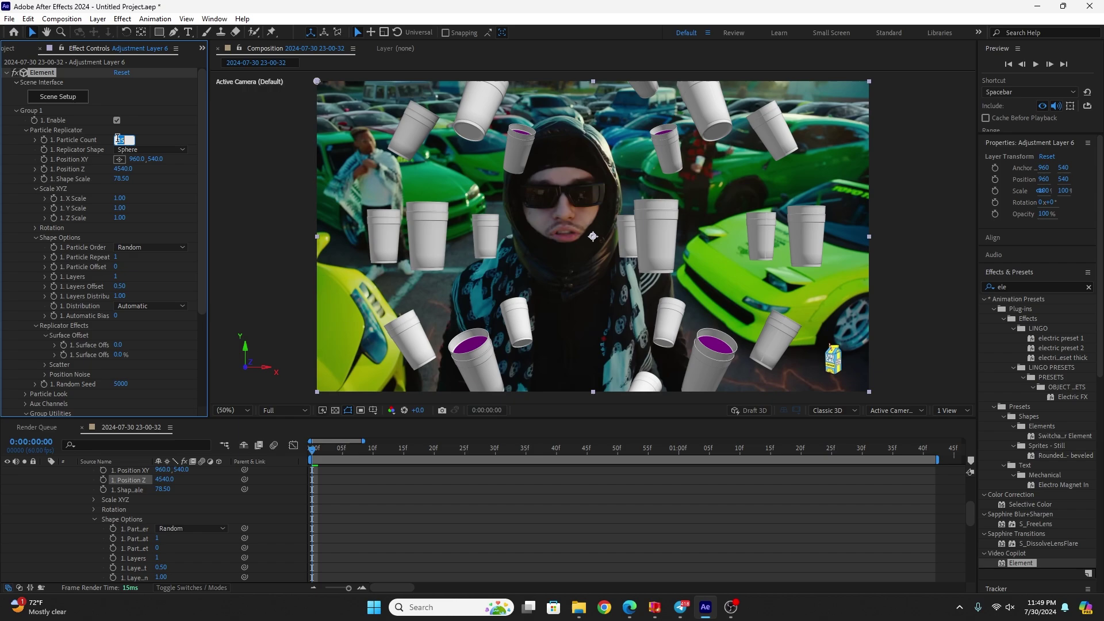
{"action": "type", "text": "15"}
{"action": "key", "text": "Return"}
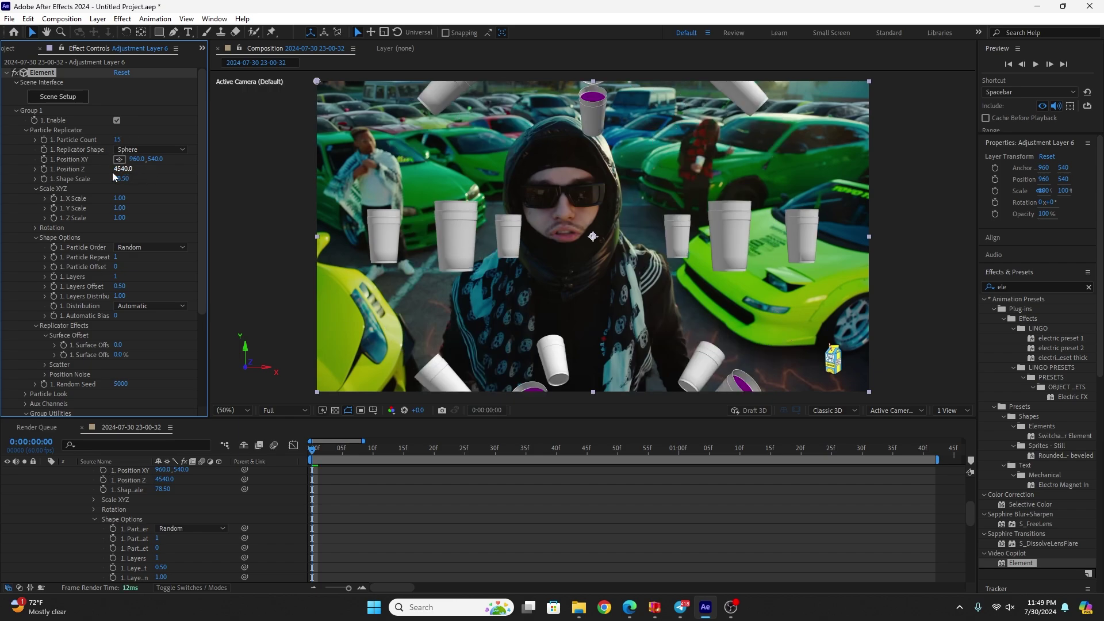
{"action": "left_click_drag", "start_coordinate": [123, 182], "coordinate": [2, 220]}
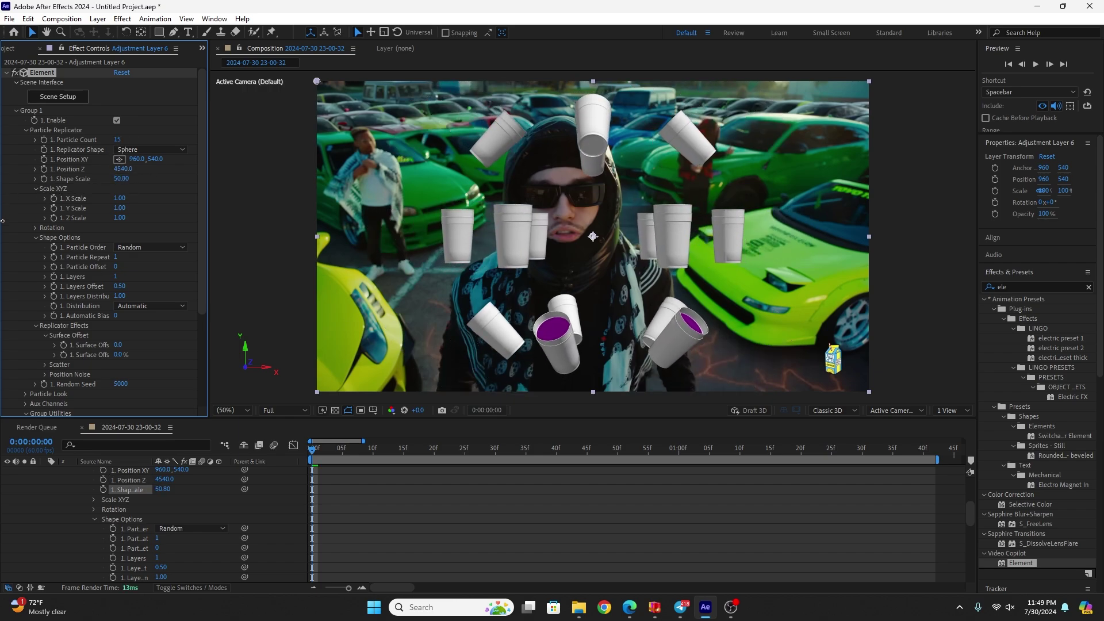
{"action": "left_click_drag", "start_coordinate": [123, 168], "coordinate": [29, 160]}
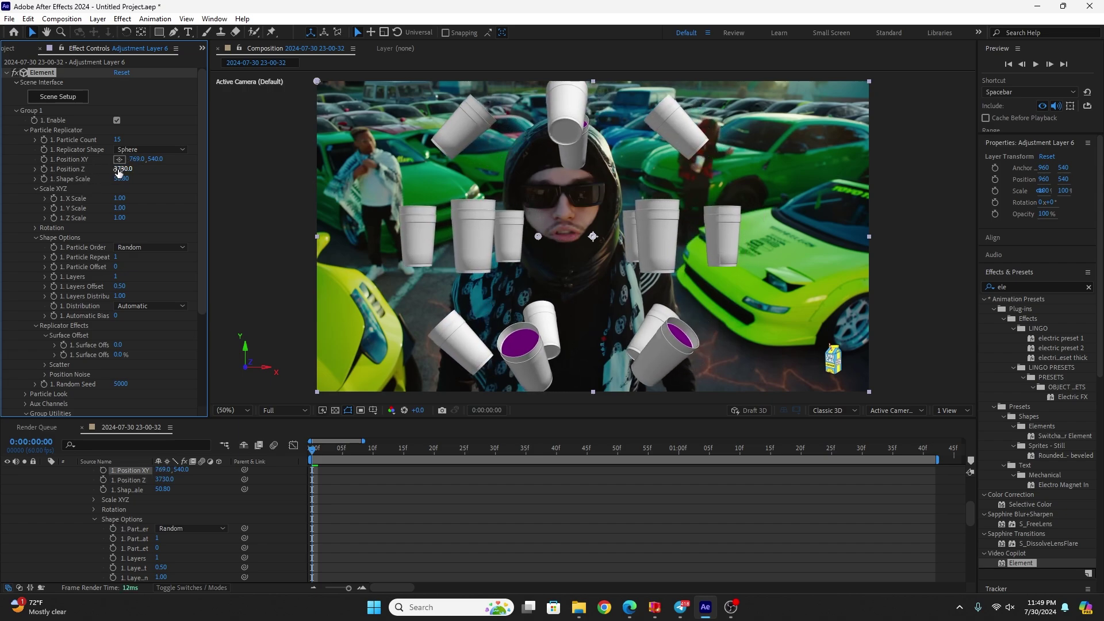
{"action": "left_click_drag", "start_coordinate": [155, 158], "coordinate": [225, 156]}
{"action": "left_click_drag", "start_coordinate": [137, 159], "coordinate": [88, 171]}
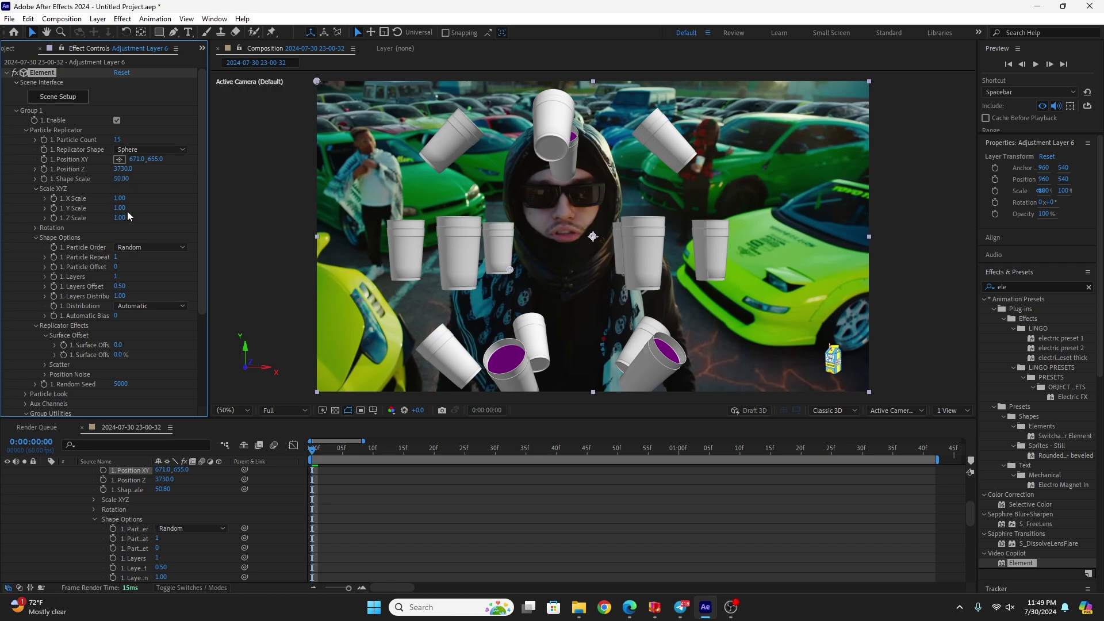
{"action": "mouse_move", "coordinate": [121, 208]}
{"action": "left_mouse_down"}
{"action": "mouse_move", "coordinate": [180, 209]}
{"action": "mouse_move", "coordinate": [124, 226]}
{"action": "left_mouse_up"}
Turn the cups 14° in Y Rotation, test and undo a 27.90 Y Scale, and return to frame 0
{"action": "left_click", "coordinate": [35, 228]}
{"action": "left_click_drag", "start_coordinate": [129, 247], "coordinate": [360, 303]}
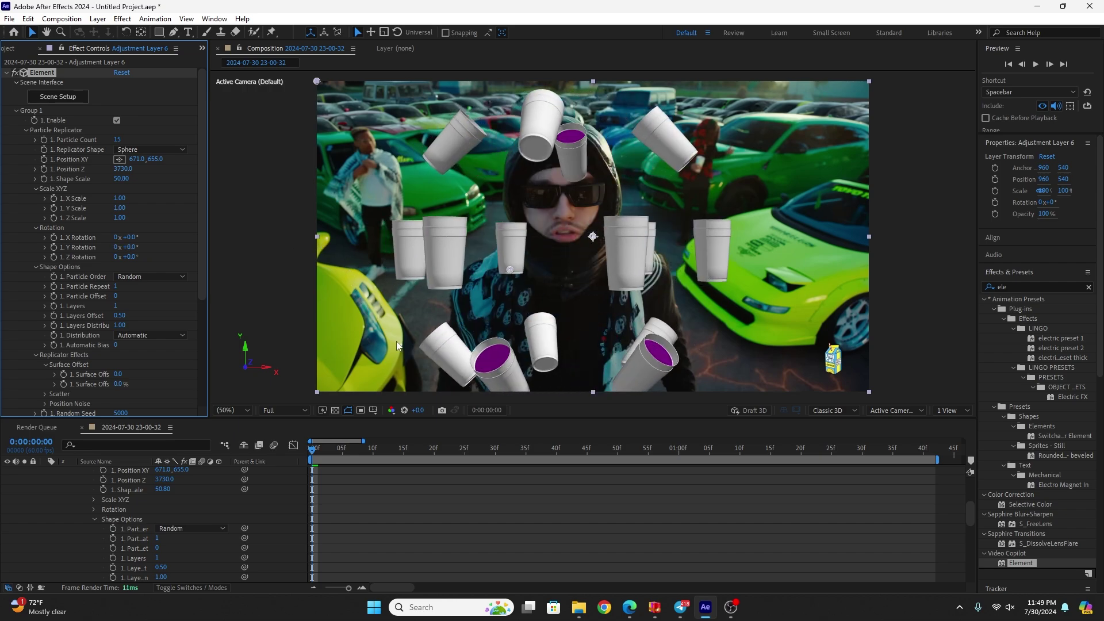
{"action": "scroll", "coordinate": [447, 541], "scroll_direction": "up", "scroll_amount": 5}
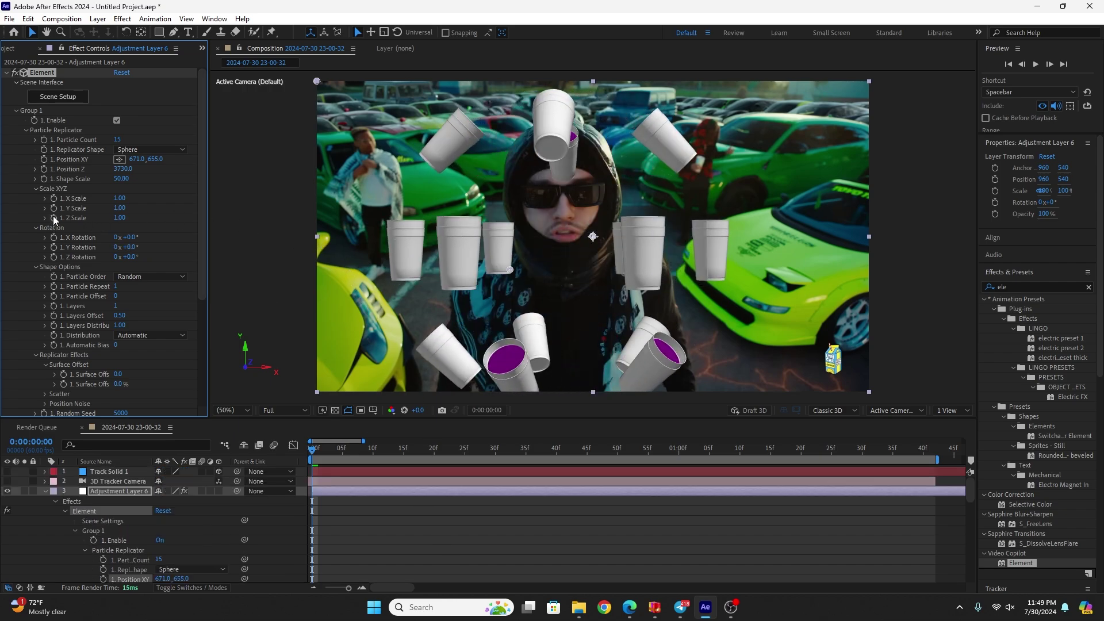
{"action": "left_click", "coordinate": [932, 457]}
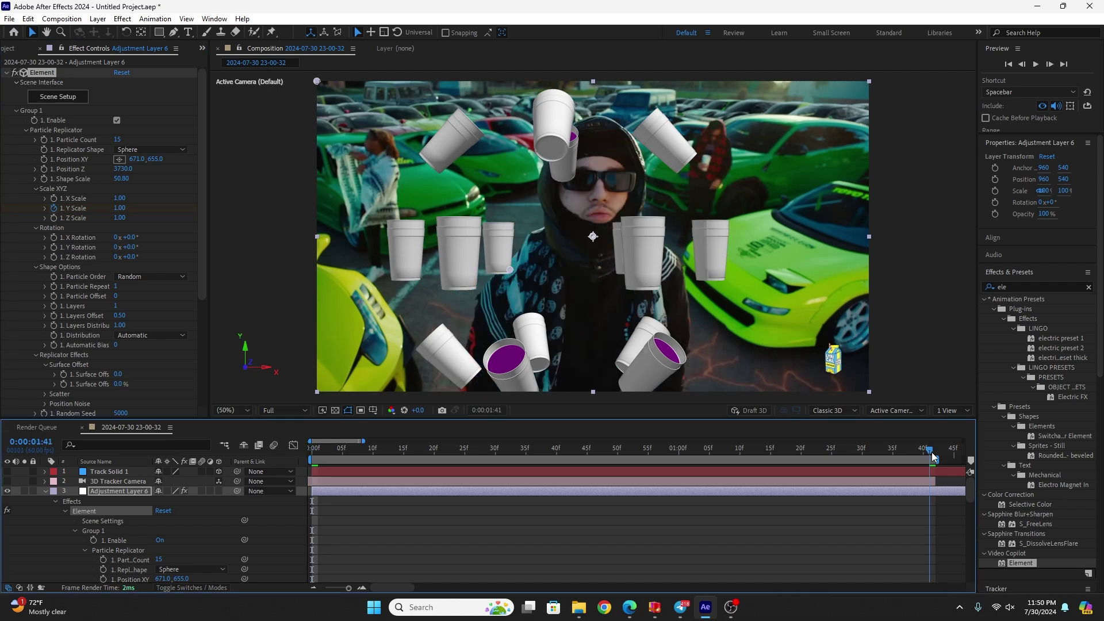
{"action": "left_click_drag", "start_coordinate": [122, 207], "coordinate": [285, 214]}
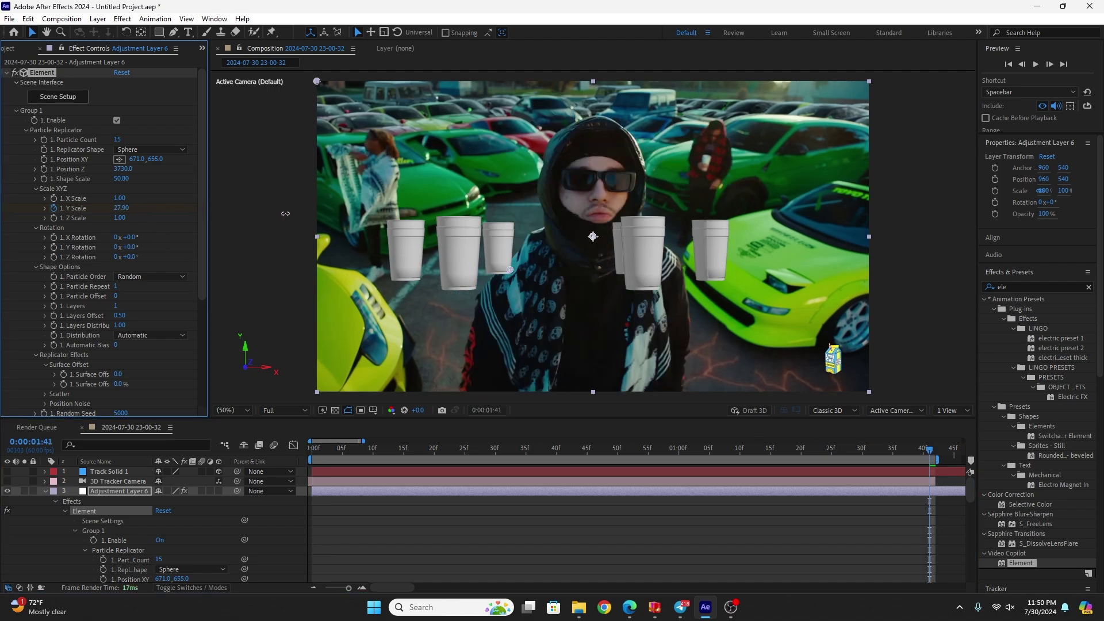
{"action": "key", "text": "ctrl+z"}
{"action": "key", "text": "Home"}
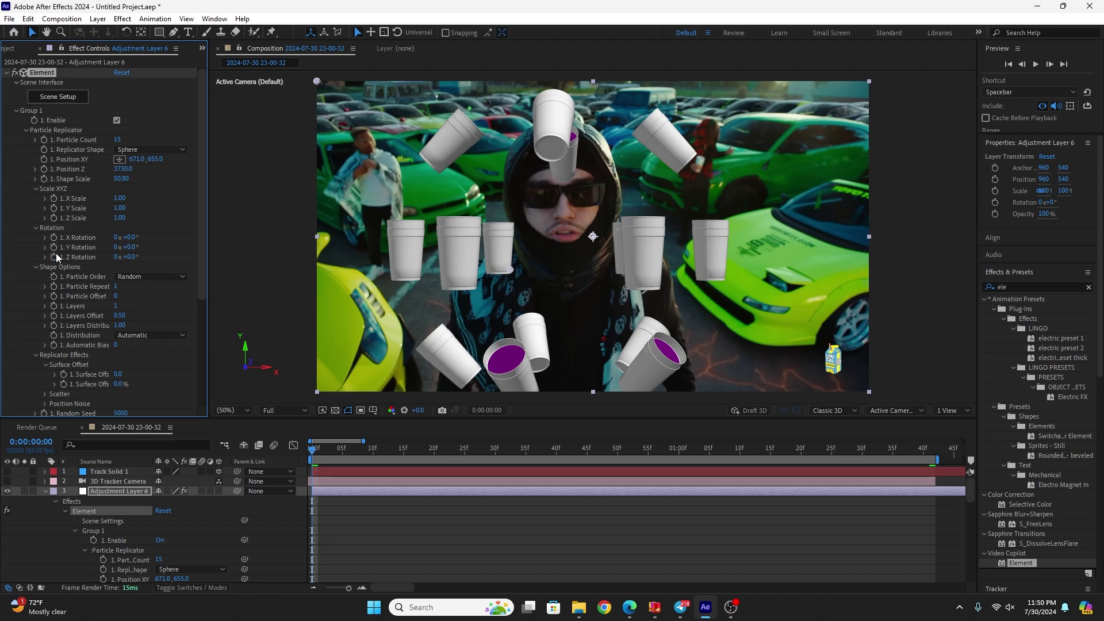
Set Y Rotation to 1x+89° at 0:00:01:41, make Adjustment Layer 6 3D, and preview the orbit
{"action": "left_click", "coordinate": [930, 448]}
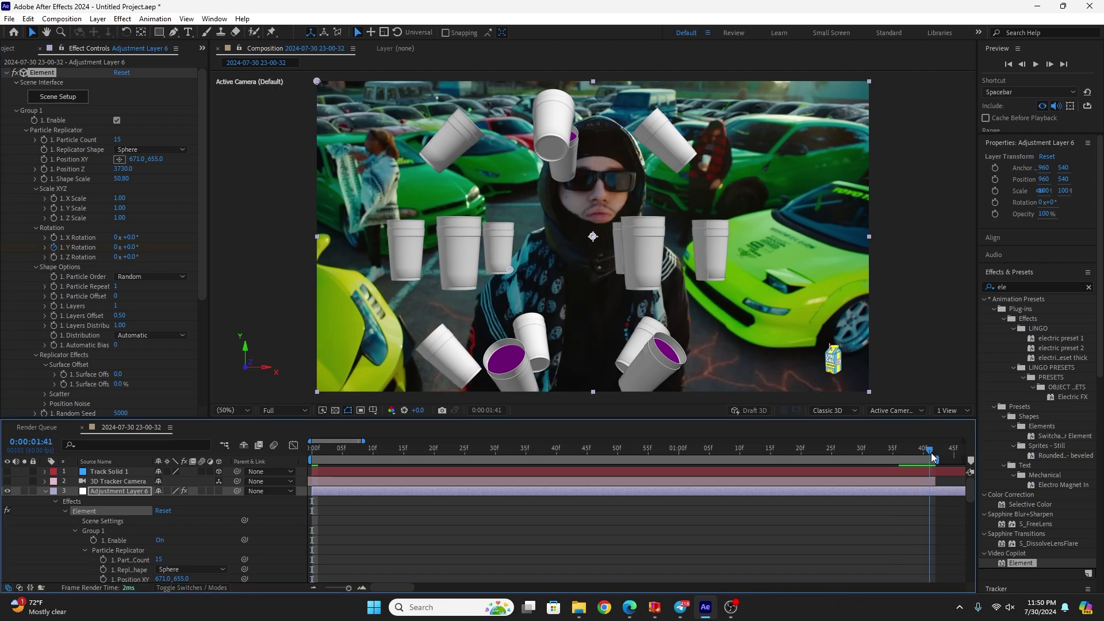
{"action": "left_click_drag", "start_coordinate": [133, 247], "coordinate": [392, 250]}
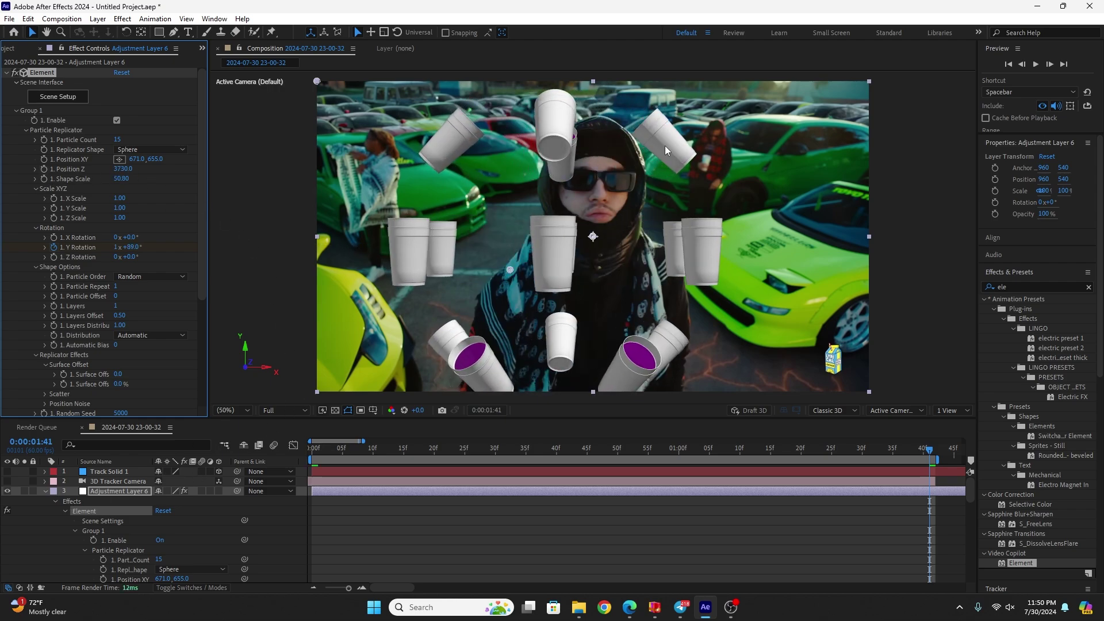
{"action": "key", "text": "F2"}
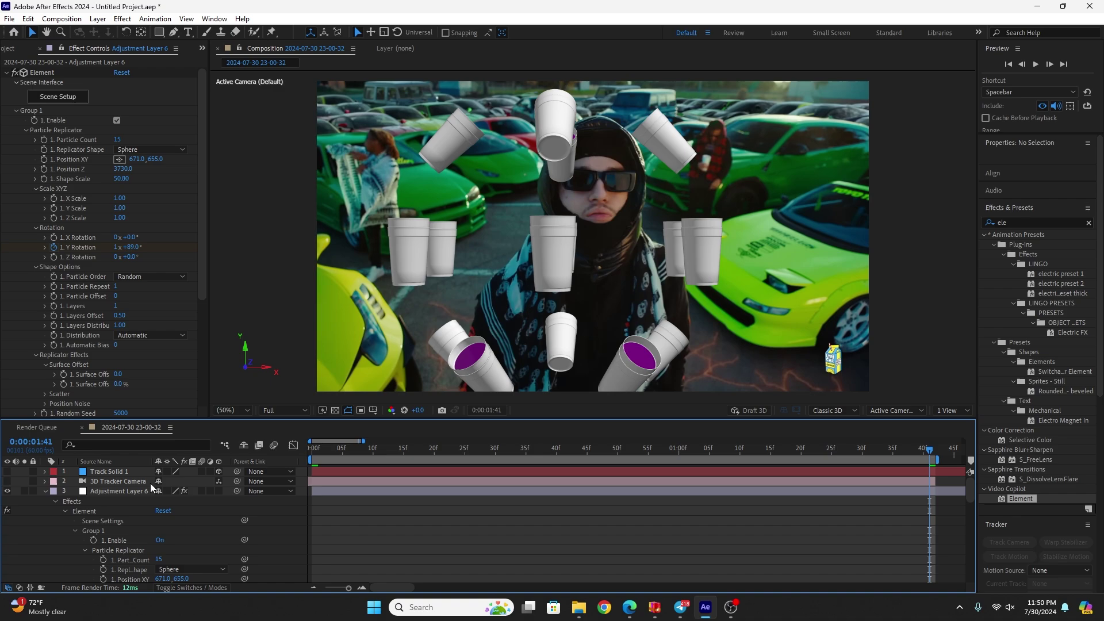
{"action": "left_click", "coordinate": [219, 491]}
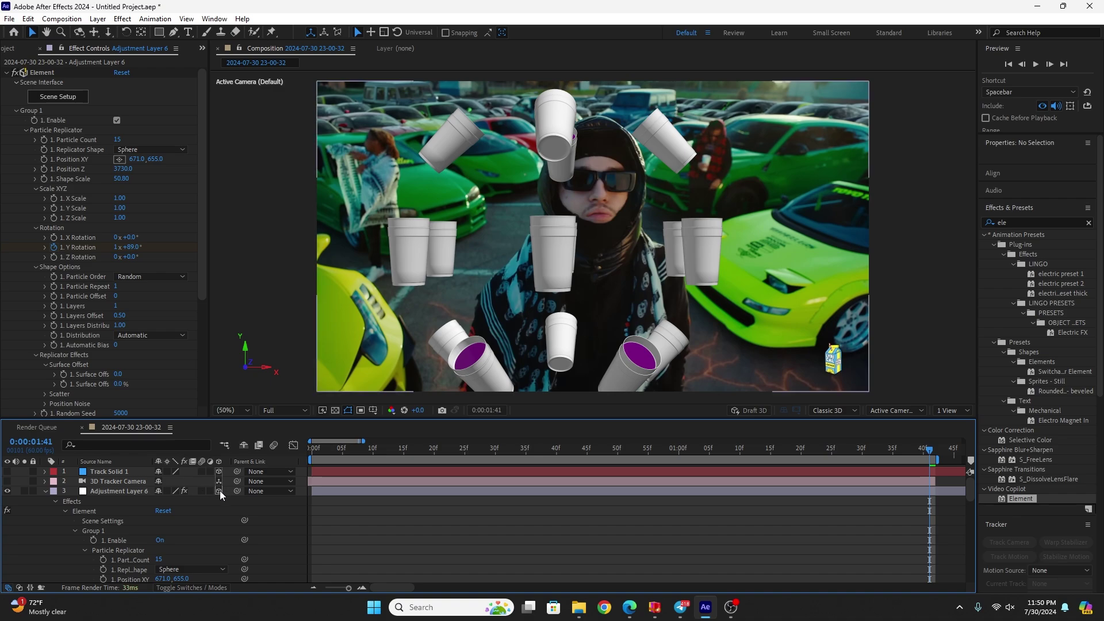
{"action": "key", "text": "space"}
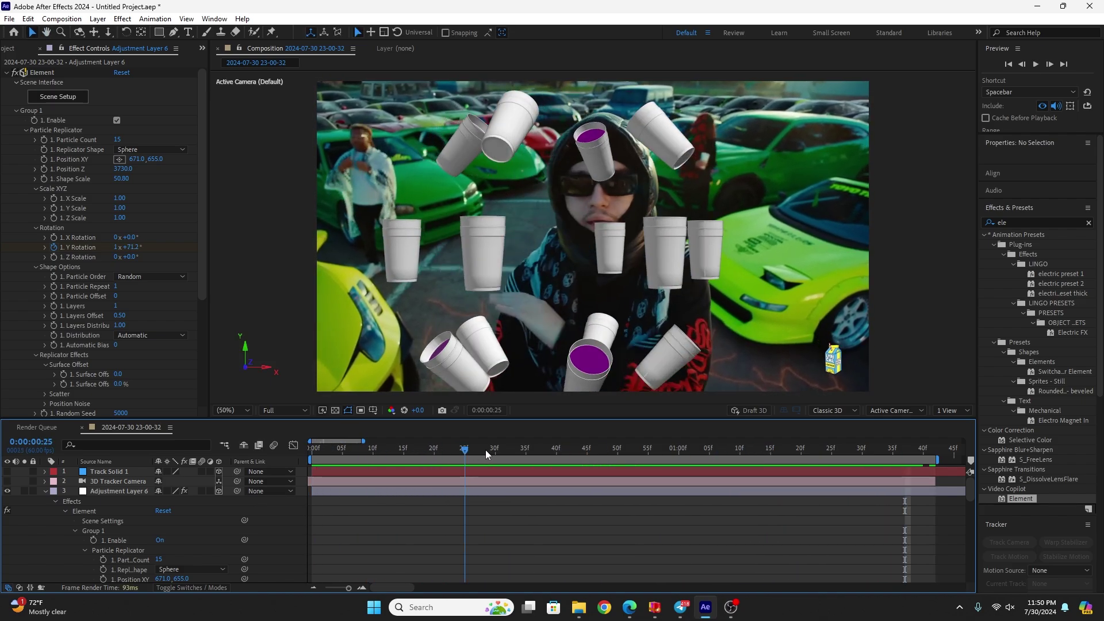
{"action": "key", "text": "space"}
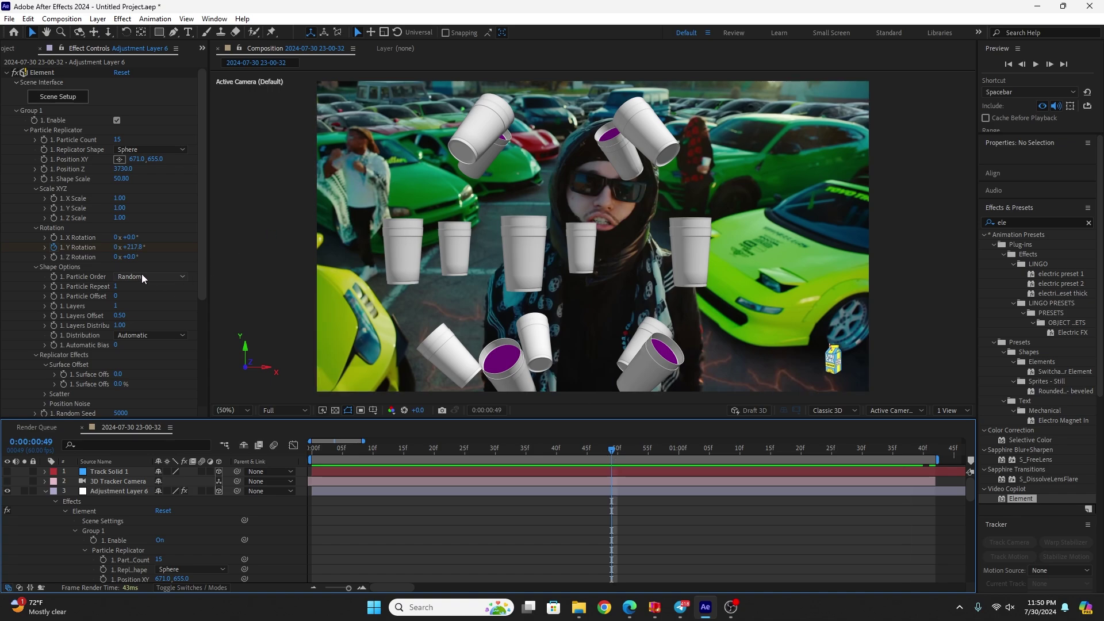
{"action": "left_click_drag", "start_coordinate": [323, 445], "coordinate": [311, 446]}
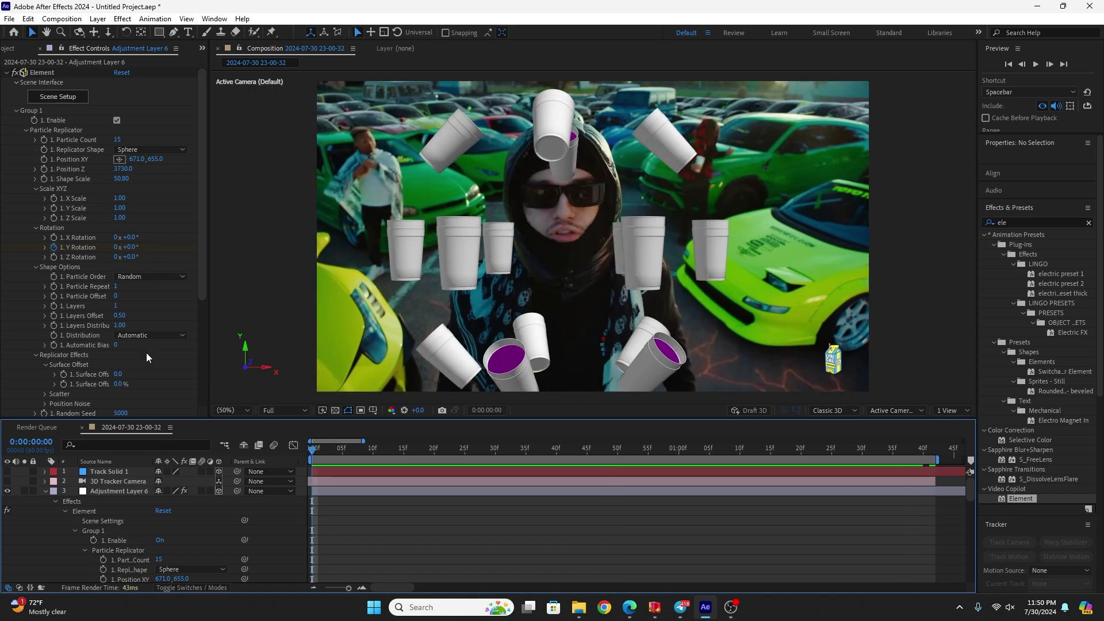
Expand Particle Look > Particle Rotation, trying and undoing a random rotation value
{"action": "scroll", "coordinate": [164, 369], "scroll_direction": "down", "scroll_amount": 3}
{"action": "scroll", "coordinate": [164, 368], "scroll_direction": "up", "scroll_amount": 3}
{"action": "left_click", "coordinate": [26, 130]}
{"action": "left_click", "coordinate": [27, 142]}
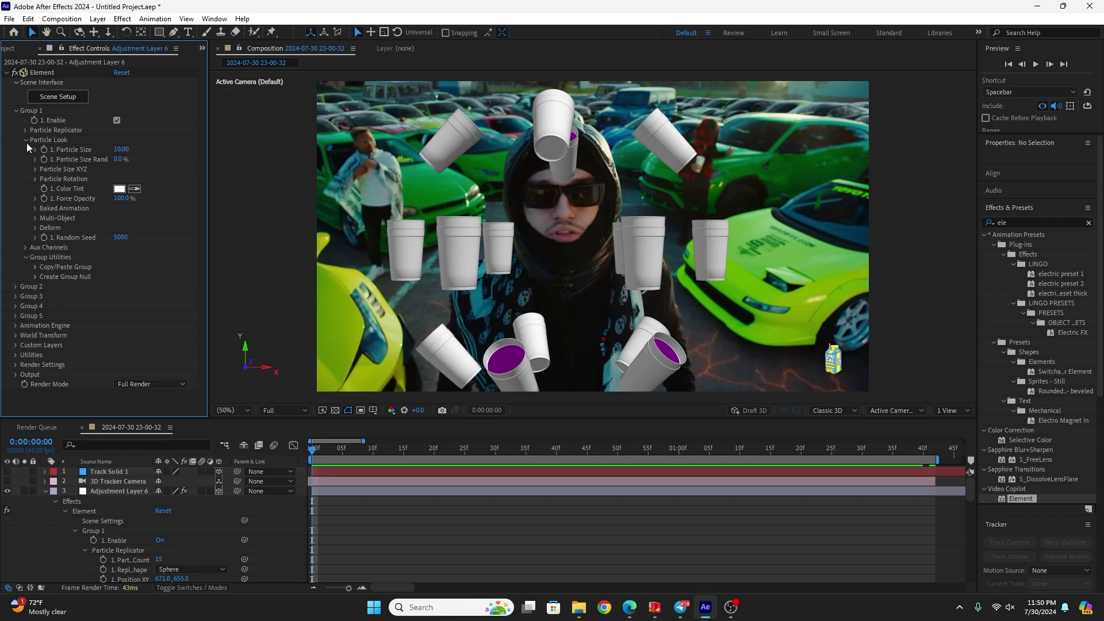
{"action": "left_click", "coordinate": [36, 178]}
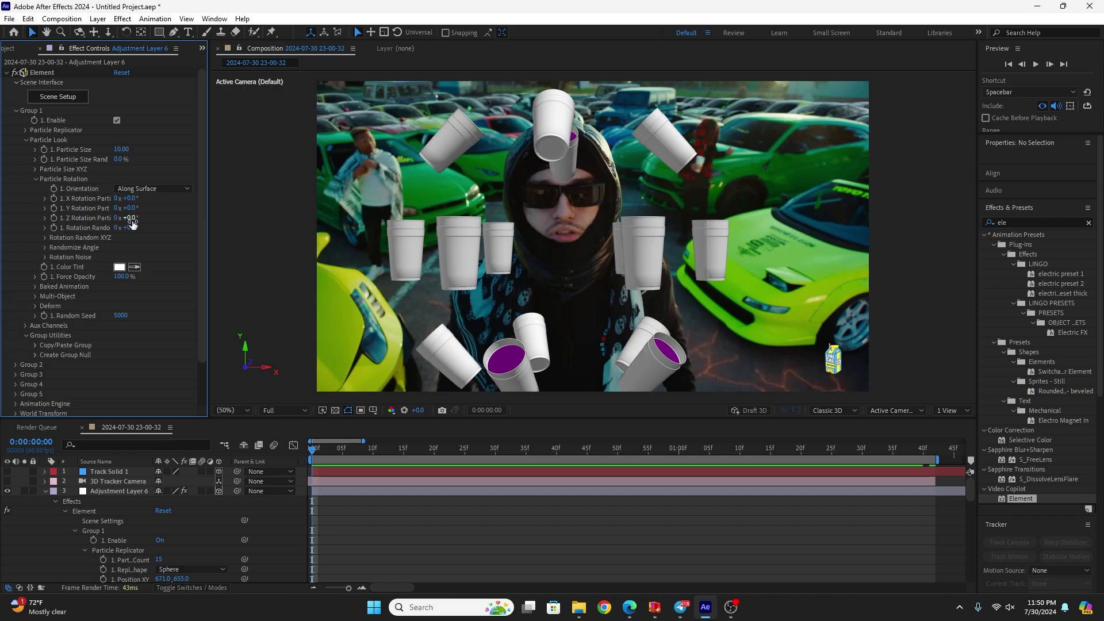
{"action": "left_click_drag", "start_coordinate": [135, 228], "coordinate": [160, 228]}
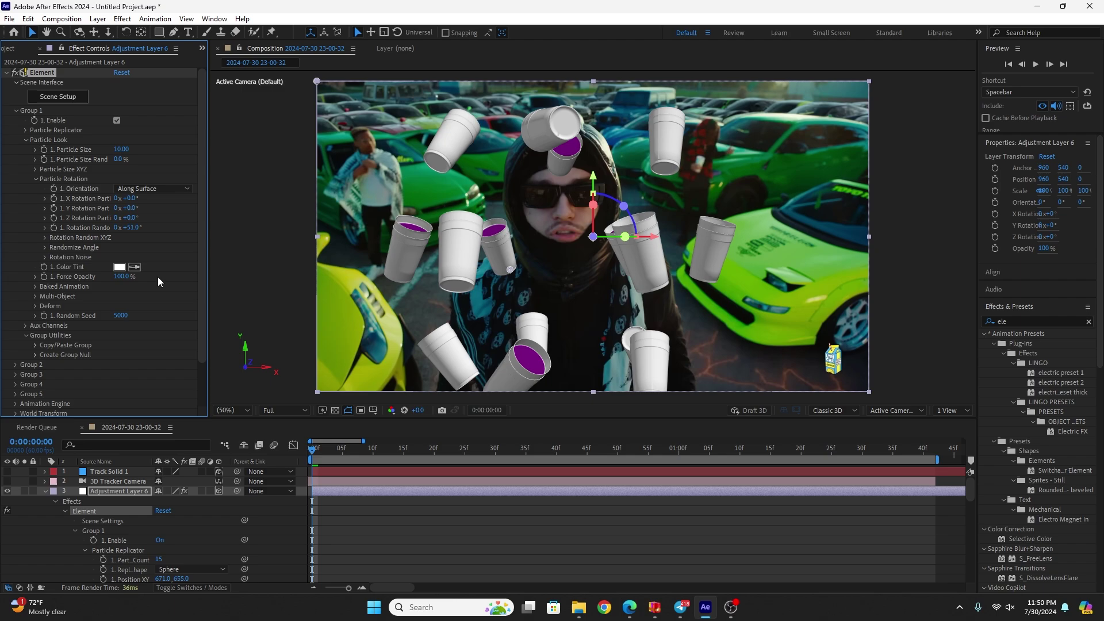
{"action": "key", "text": "ctrl+z"}
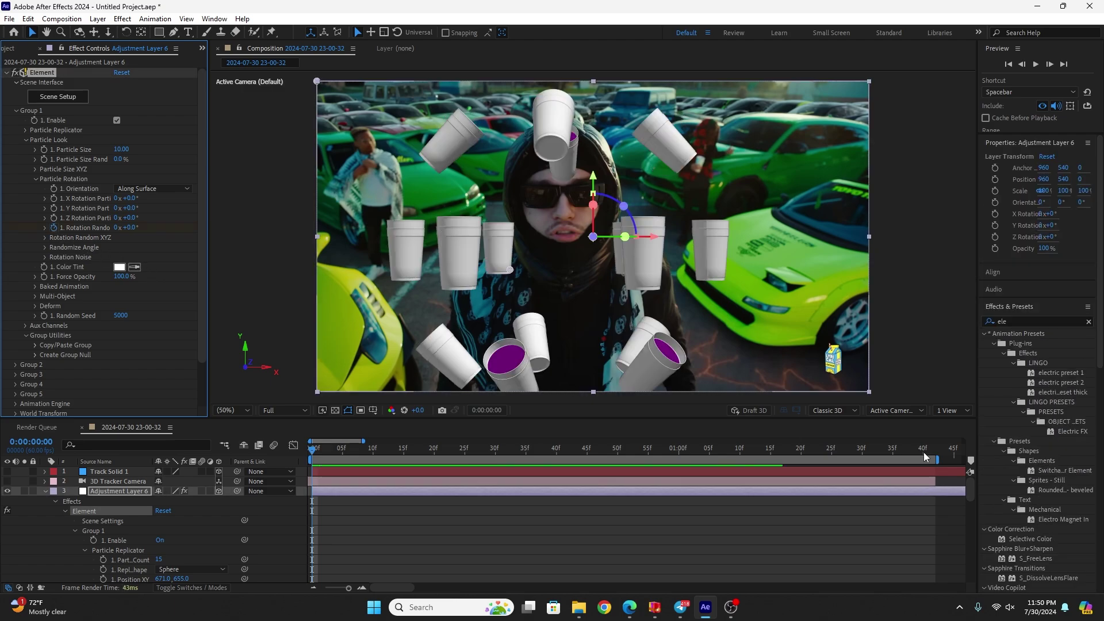
Keyframe Rotation Random at 0° at 0:00:01:41 and 1x+269° on the first frame
{"action": "left_click", "coordinate": [929, 458]}
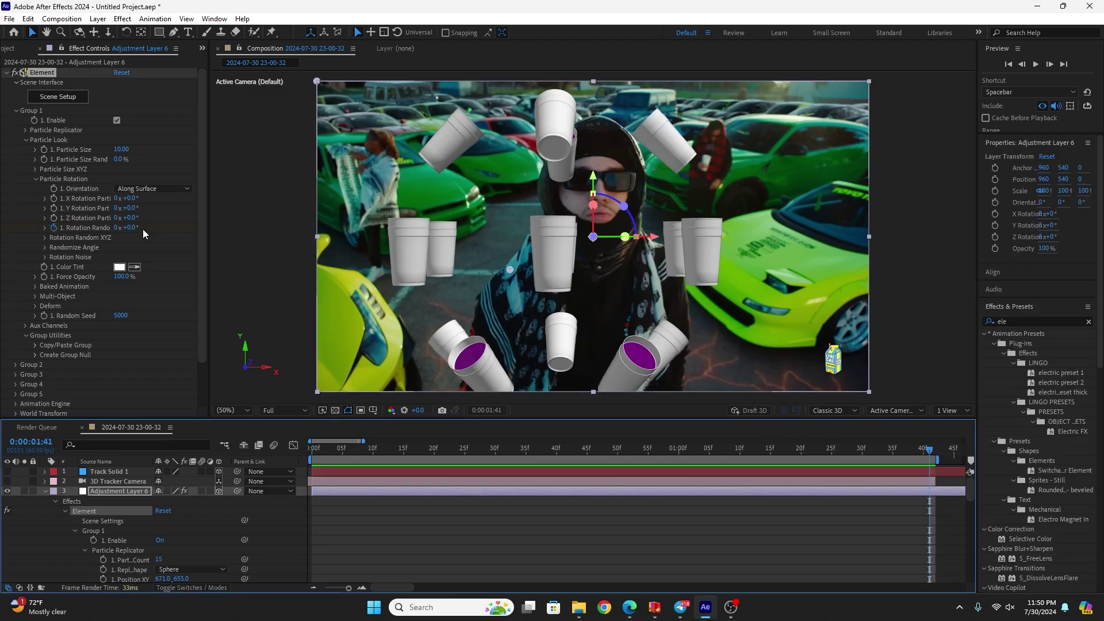
{"action": "left_click_drag", "start_coordinate": [134, 229], "coordinate": [319, 228]}
{"action": "key", "text": "ctrl+z"}
{"action": "key", "text": "Home"}
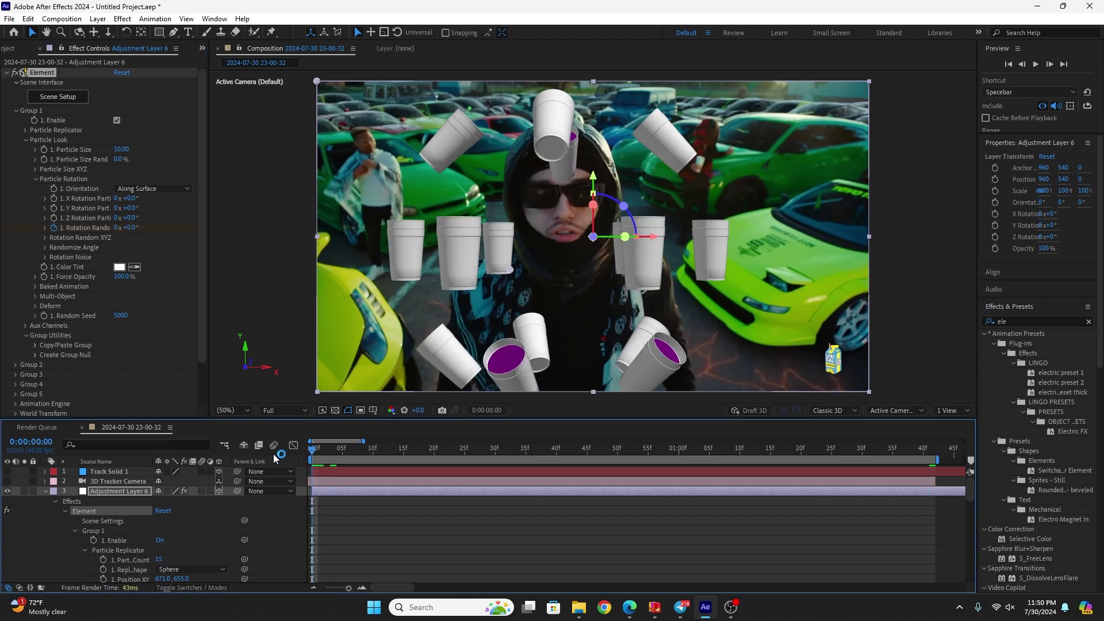
{"action": "left_click_drag", "start_coordinate": [134, 228], "coordinate": [498, 227]}
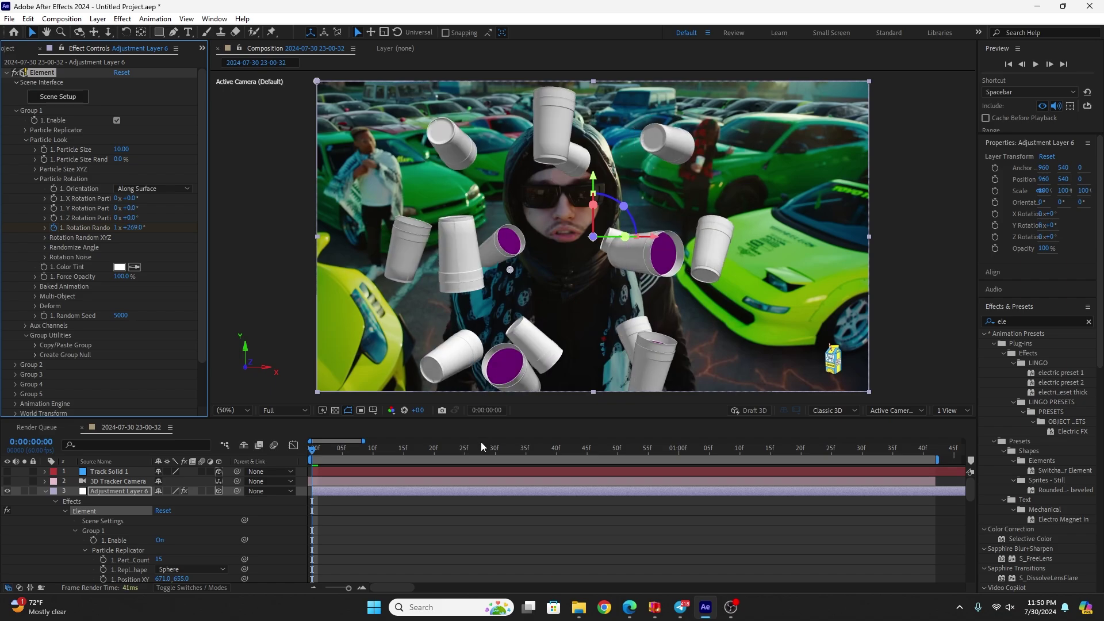
Preview the tumbling cups, then collapse and reselect Adjustment Layer 6
{"action": "key", "text": "space"}
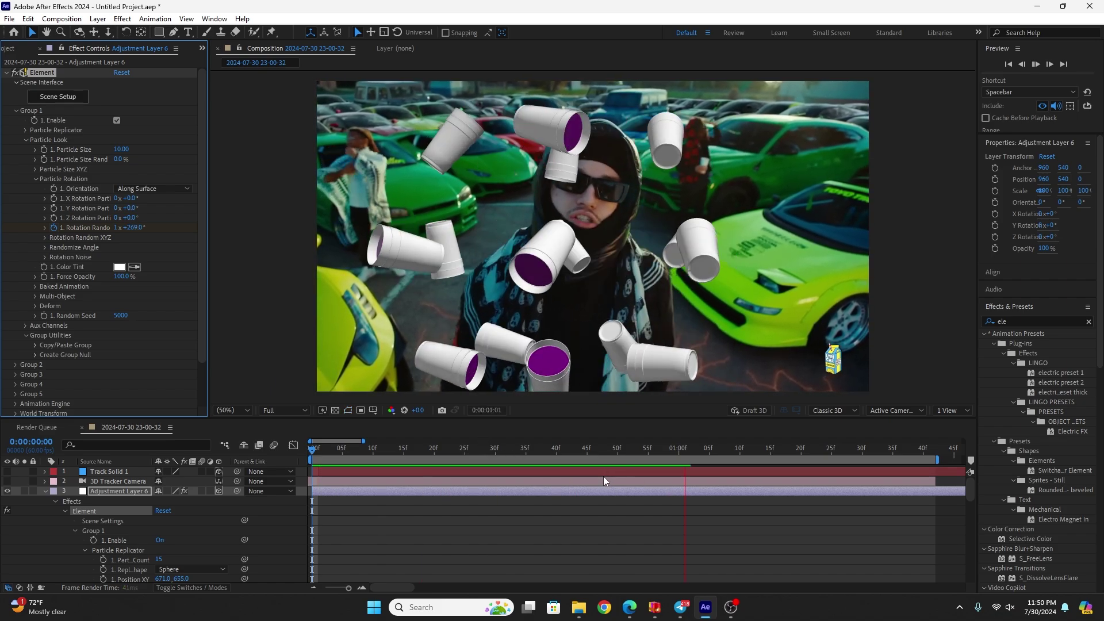
{"action": "key", "text": "space"}
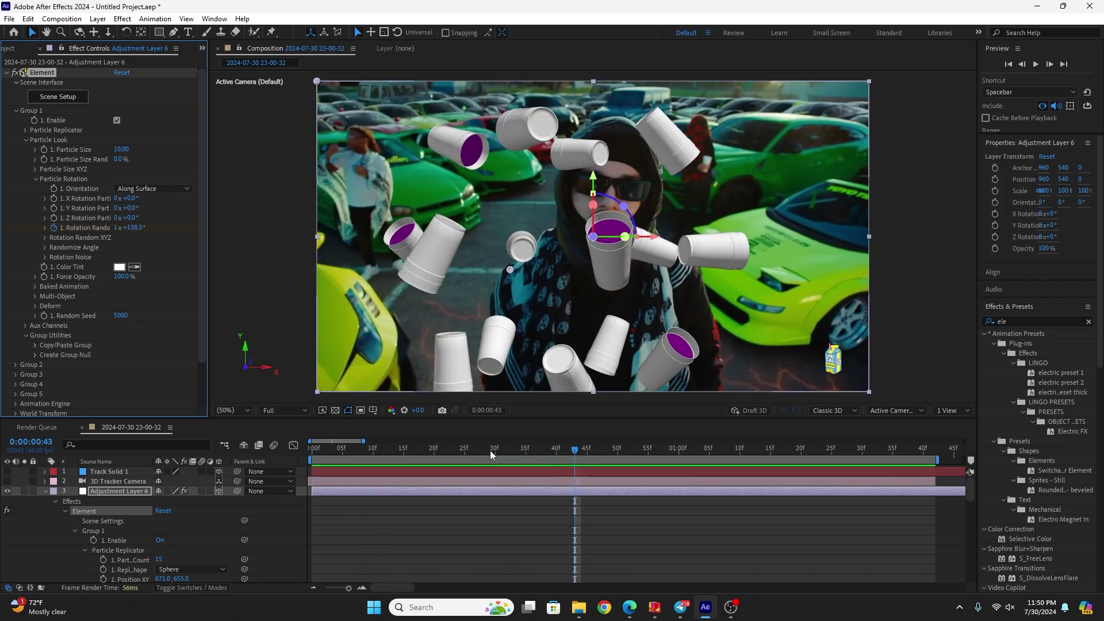
{"action": "left_click_drag", "start_coordinate": [419, 451], "coordinate": [296, 458]}
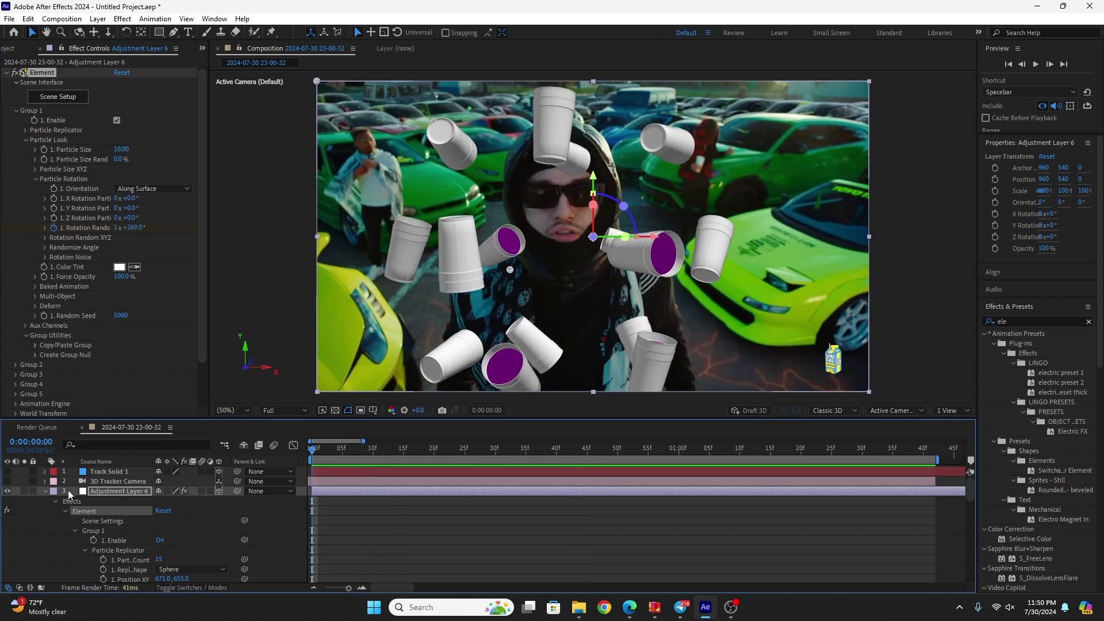
{"action": "left_click", "coordinate": [45, 491]}
{"action": "left_click", "coordinate": [106, 533]}
{"action": "left_click", "coordinate": [119, 491]}
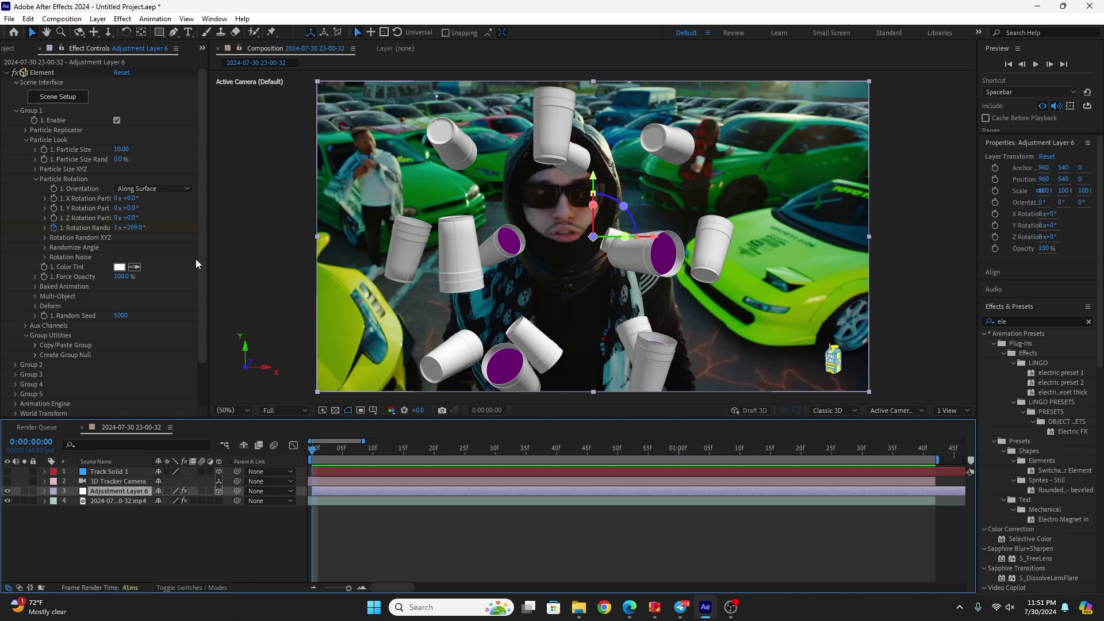
Set Element's Output Show to Z Depth no AA
{"action": "left_click_drag", "start_coordinate": [201, 266], "coordinate": [205, 316]}
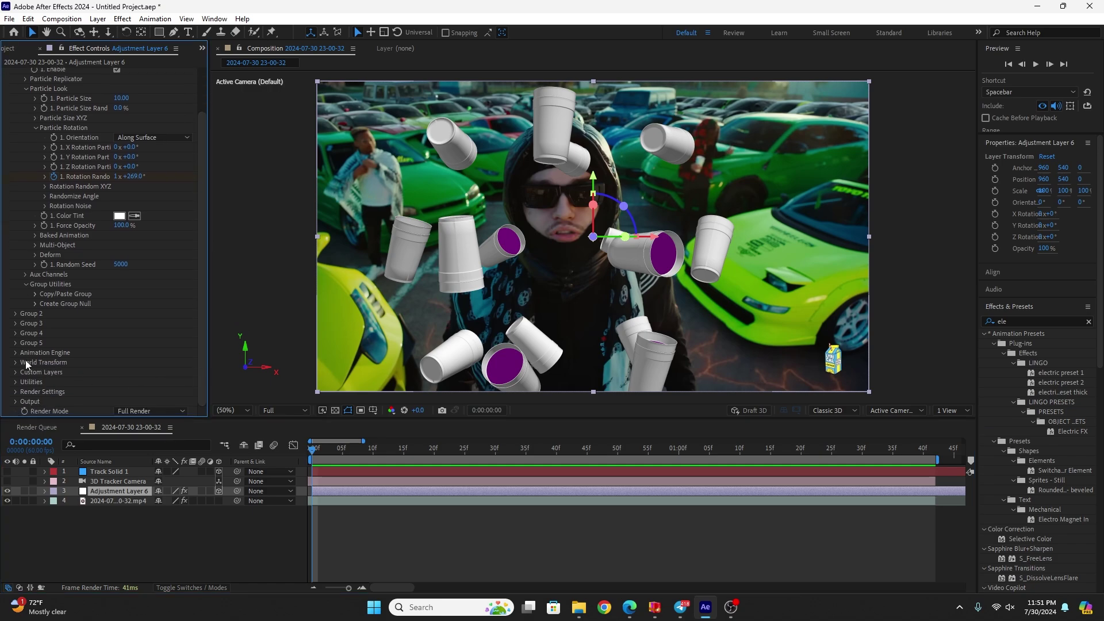
{"action": "left_click", "coordinate": [16, 402]}
{"action": "scroll", "coordinate": [160, 340], "scroll_direction": "down", "scroll_amount": 1}
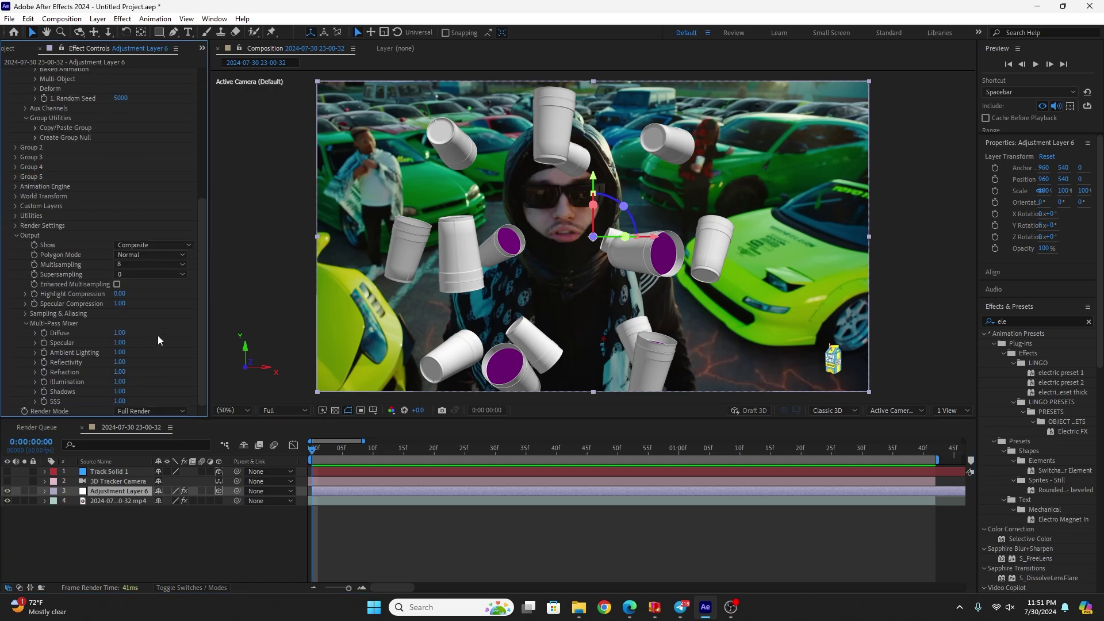
{"action": "left_click", "coordinate": [183, 246]}
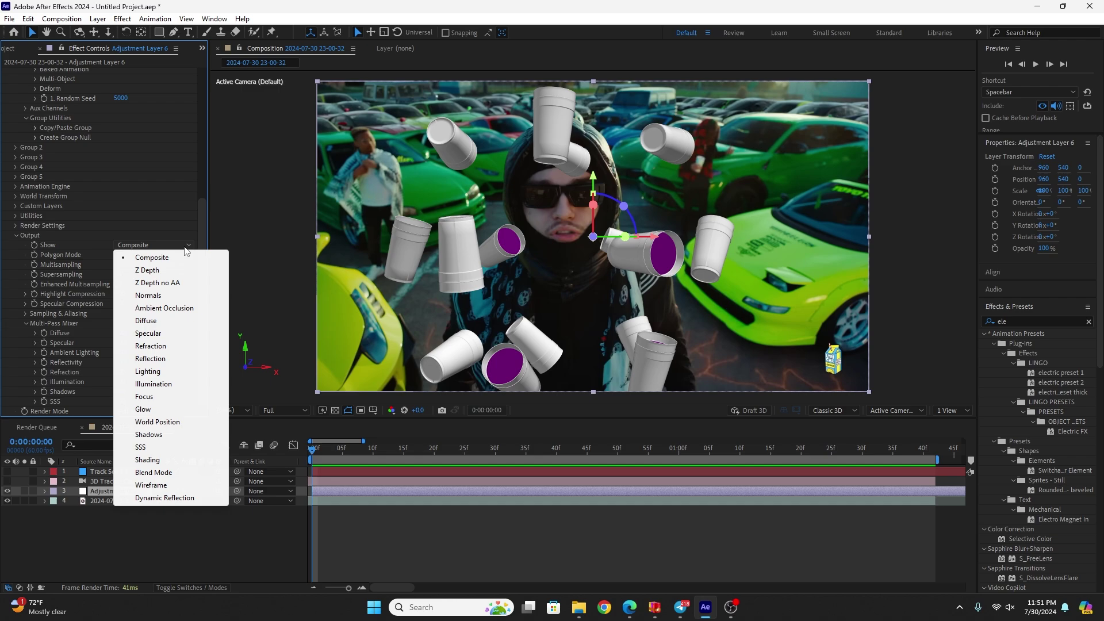
{"action": "left_click", "coordinate": [180, 284]}
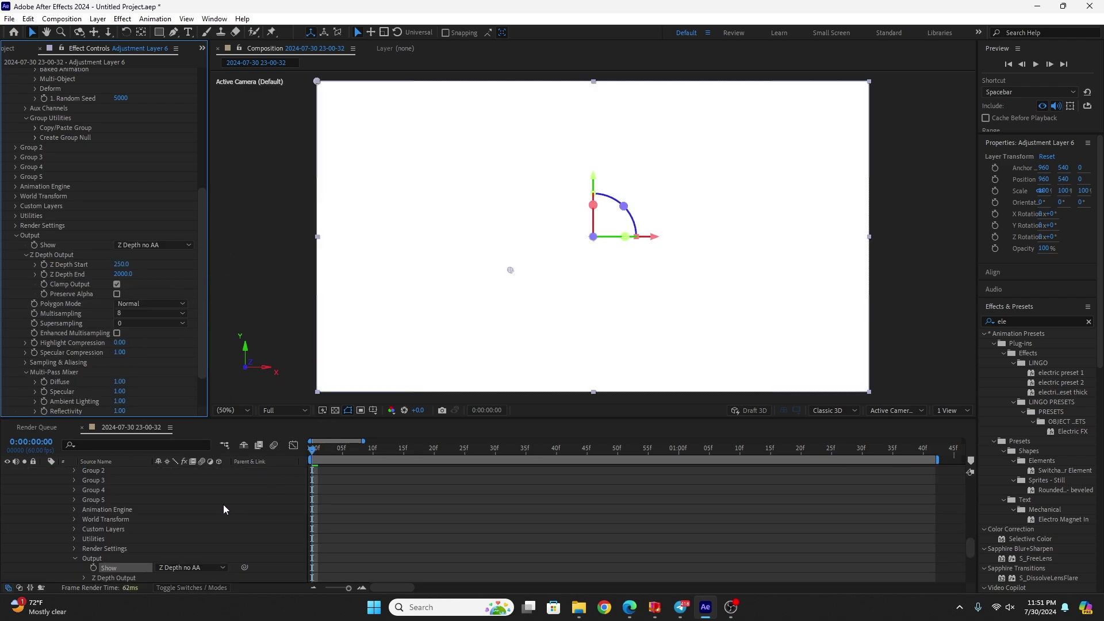
Scrub Z Depth End and Start until the cups show depth shading
{"action": "scroll", "coordinate": [144, 371], "scroll_direction": "down", "scroll_amount": 2}
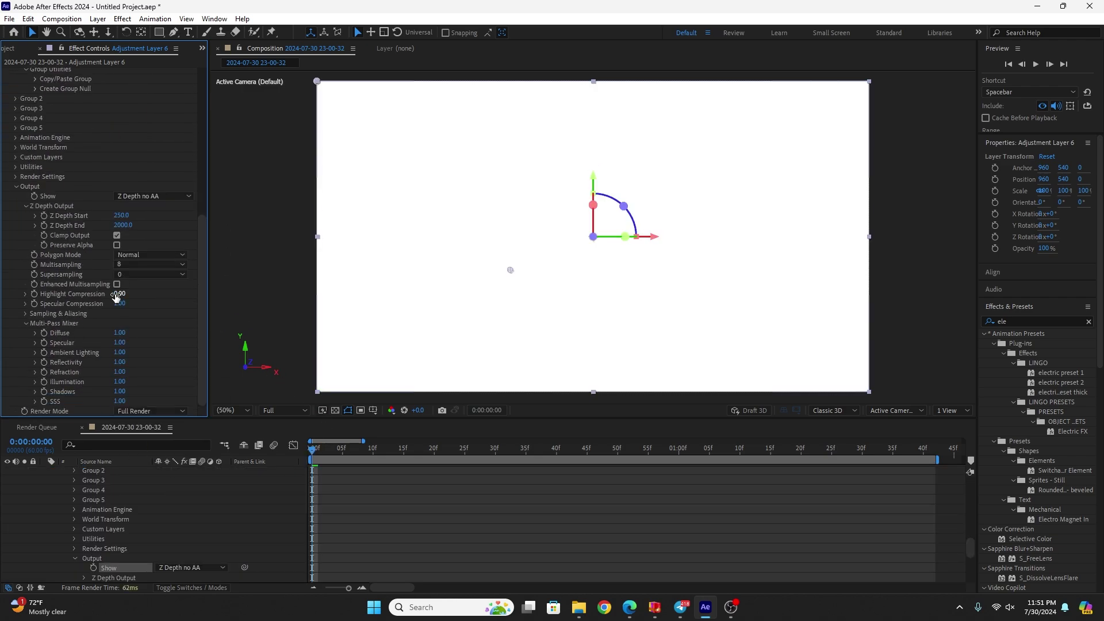
{"action": "scroll", "coordinate": [234, 490], "scroll_direction": "up", "scroll_amount": 10}
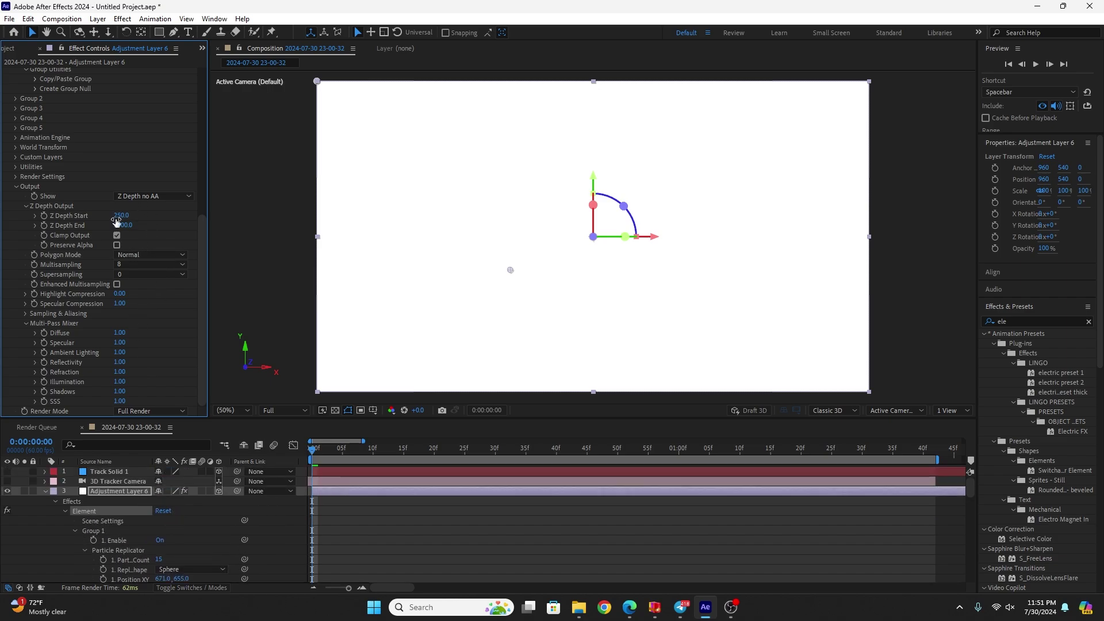
{"action": "left_click_drag", "start_coordinate": [122, 226], "coordinate": [209, 229]}
{"action": "left_click_drag", "start_coordinate": [325, 233], "coordinate": [727, 234]}
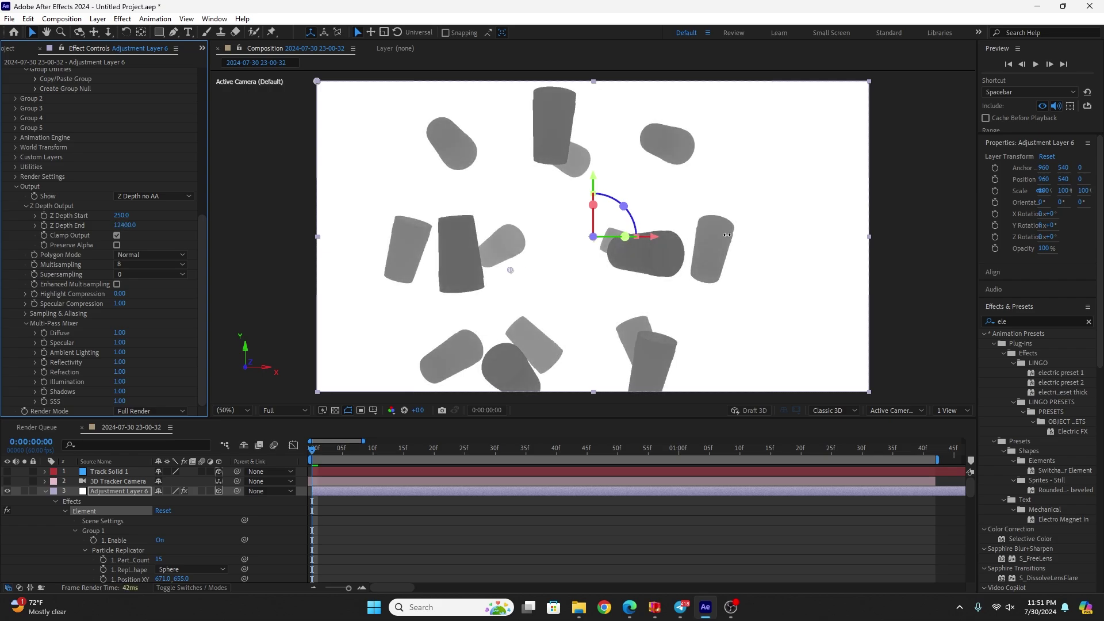
{"action": "left_click_drag", "start_coordinate": [121, 215], "coordinate": [484, 235]}
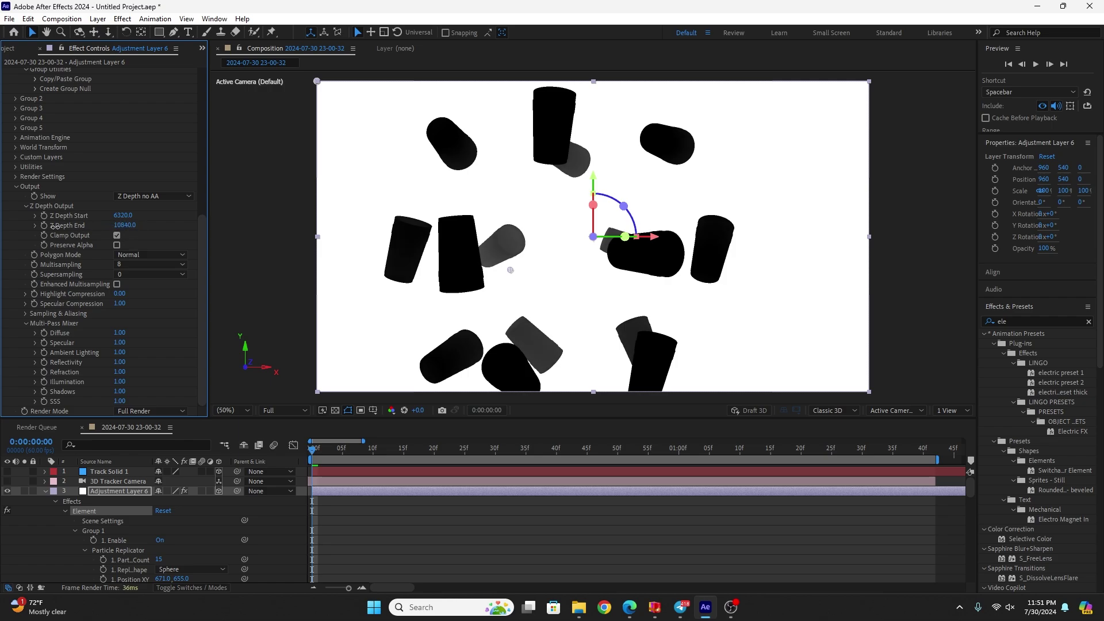
{"action": "left_click_drag", "start_coordinate": [54, 226], "coordinate": [6, 254]}
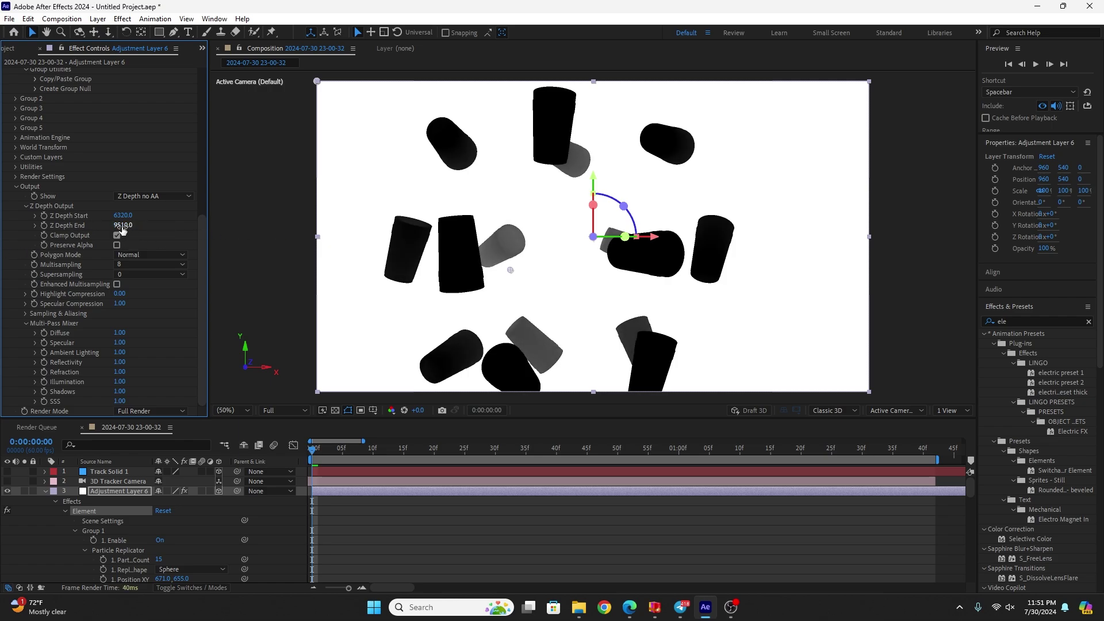
{"action": "left_click_drag", "start_coordinate": [122, 230], "coordinate": [8, 240]}
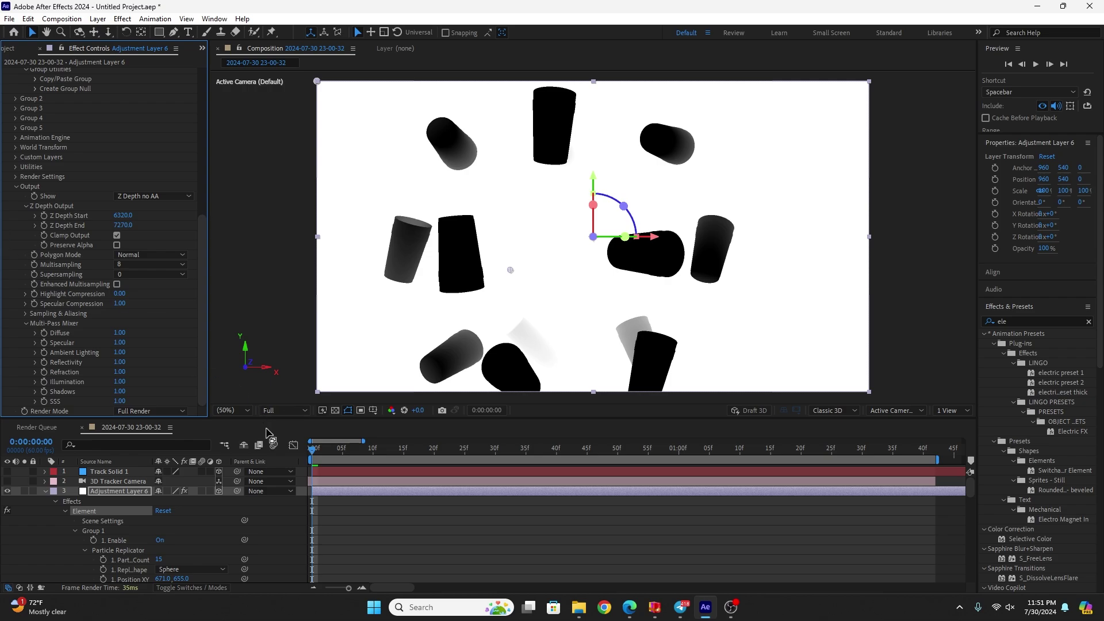
Settle Z Depth Start at 6240 with End at 7190, checking several frames
{"action": "left_click_drag", "start_coordinate": [319, 453], "coordinate": [526, 442]}
{"action": "mouse_move", "coordinate": [126, 216]}
{"action": "left_mouse_down"}
{"action": "mouse_move", "coordinate": [105, 240]}
{"action": "mouse_move", "coordinate": [227, 215]}
{"action": "mouse_move", "coordinate": [189, 222]}
{"action": "left_mouse_up"}
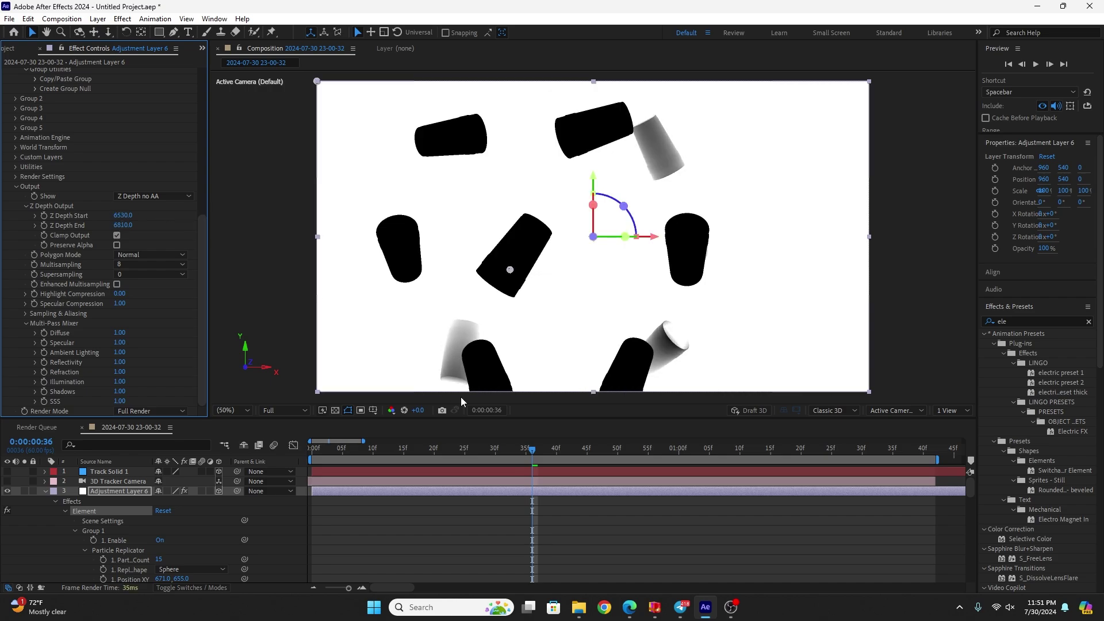
{"action": "left_click_drag", "start_coordinate": [537, 457], "coordinate": [752, 415]}
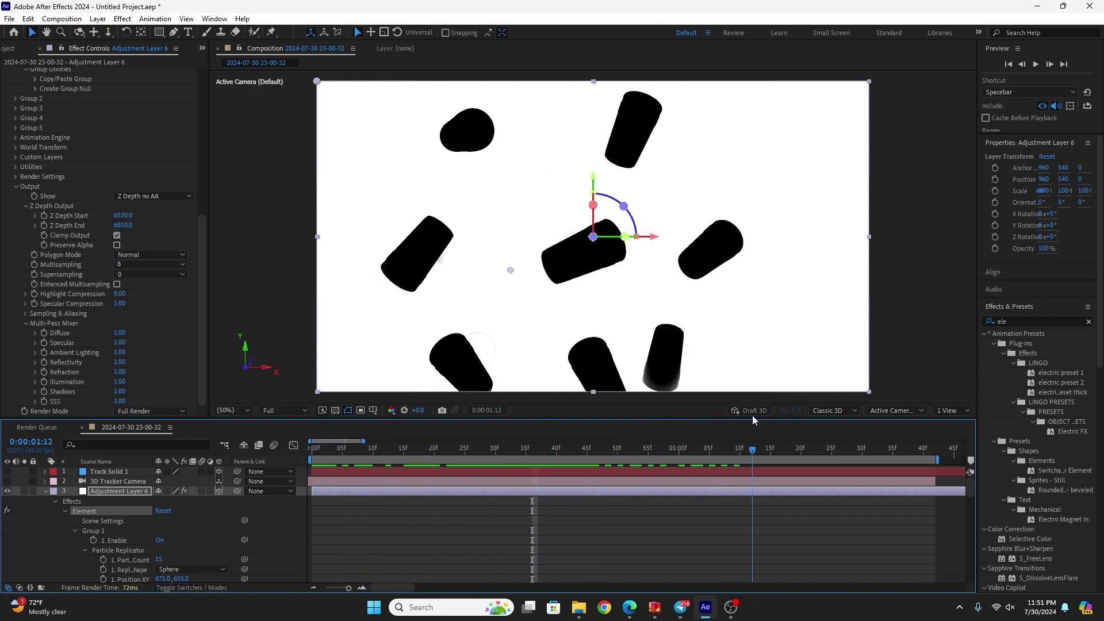
{"action": "left_click_drag", "start_coordinate": [125, 222], "coordinate": [157, 234]}
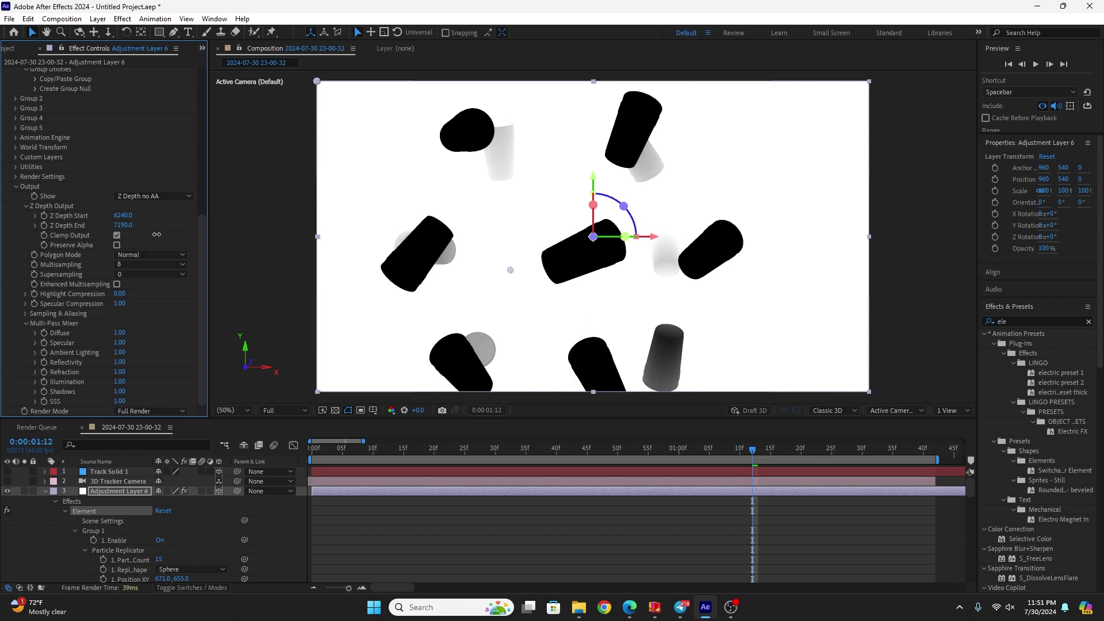
{"action": "left_click_drag", "start_coordinate": [623, 447], "coordinate": [409, 466]}
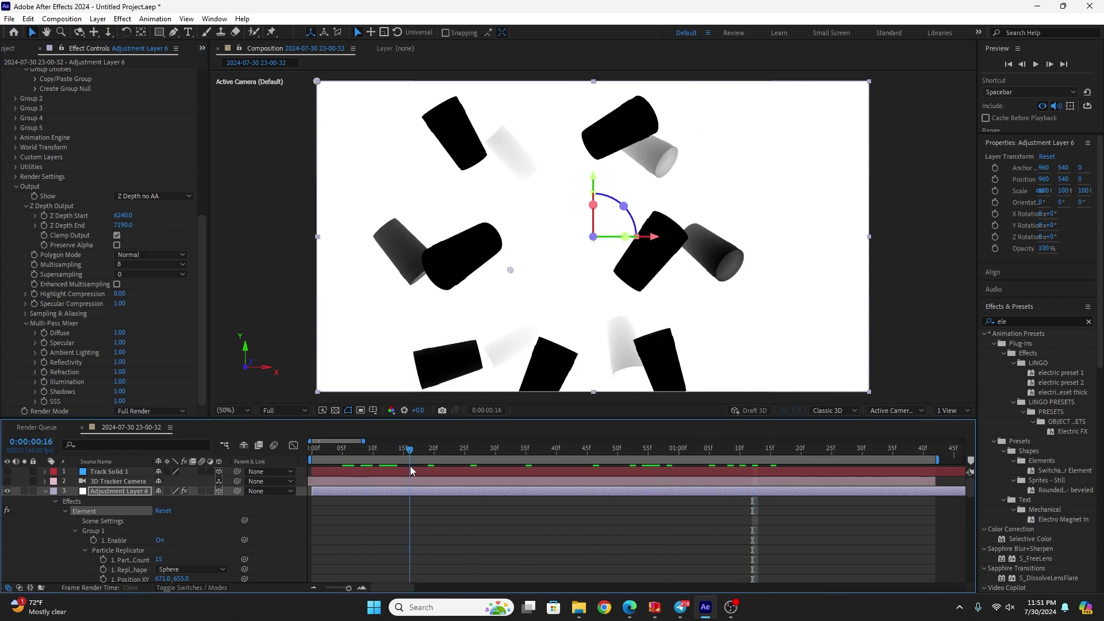
Duplicate the cup layer Adjustment Layer 6 with Ctrl+D
{"action": "left_click", "coordinate": [45, 491]}
{"action": "double_click", "coordinate": [112, 491]}
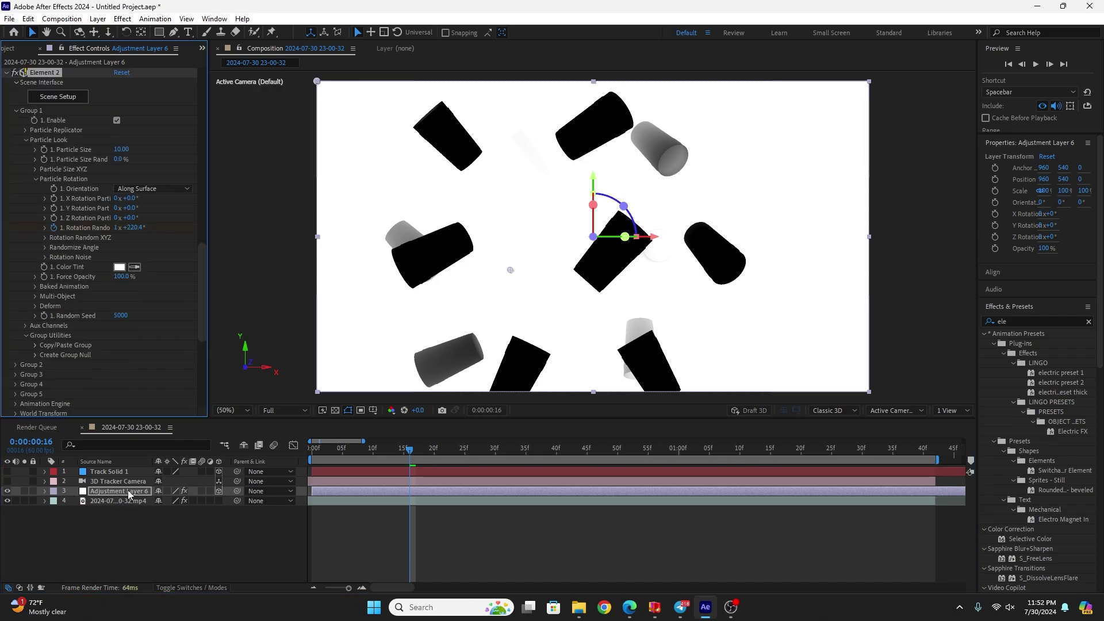
{"action": "left_click", "coordinate": [128, 490]}
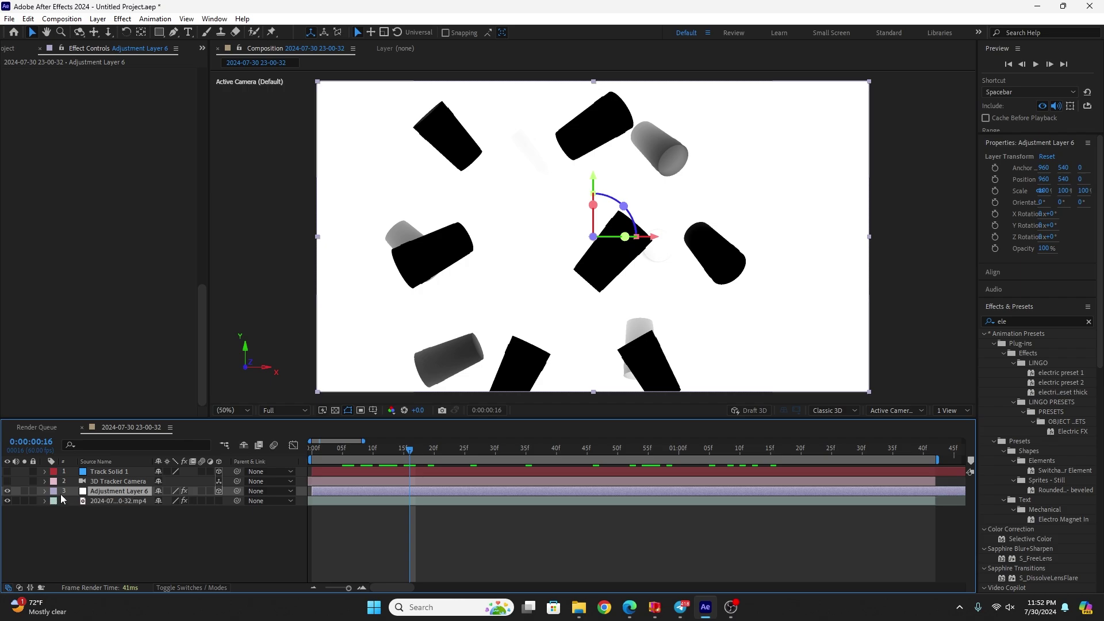
{"action": "left_click", "coordinate": [122, 491]}
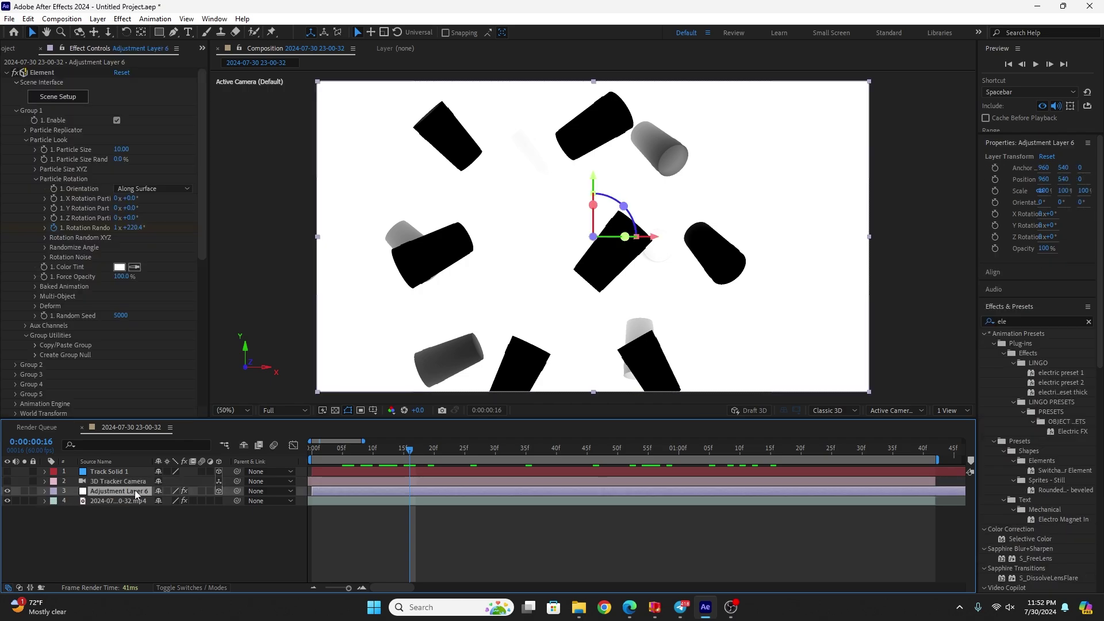
{"action": "key", "text": "ctrl+d"}
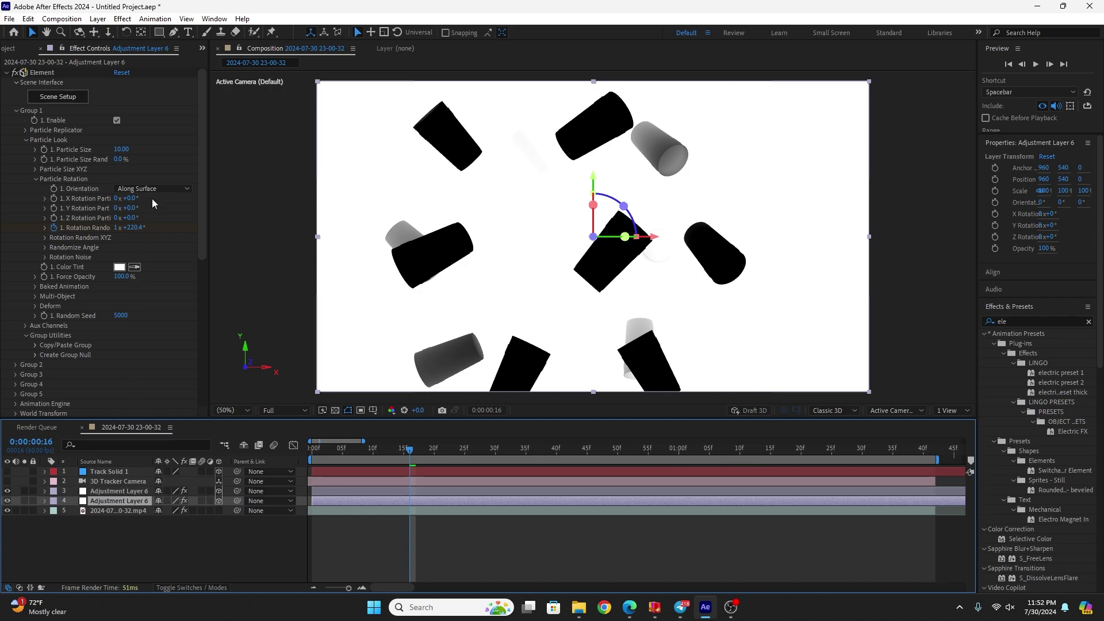
Set one copy's Show to Composite, move the depth-pass copy to the top and hide it
{"action": "scroll", "coordinate": [156, 309], "scroll_direction": "down", "scroll_amount": 8}
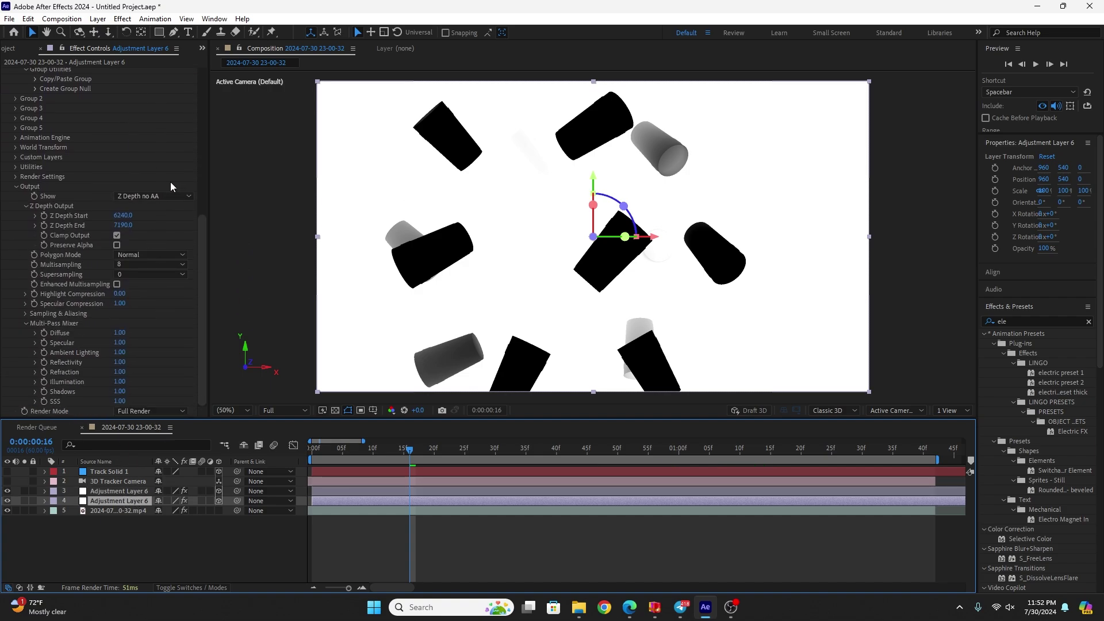
{"action": "left_click", "coordinate": [170, 196]}
{"action": "left_click", "coordinate": [172, 209]}
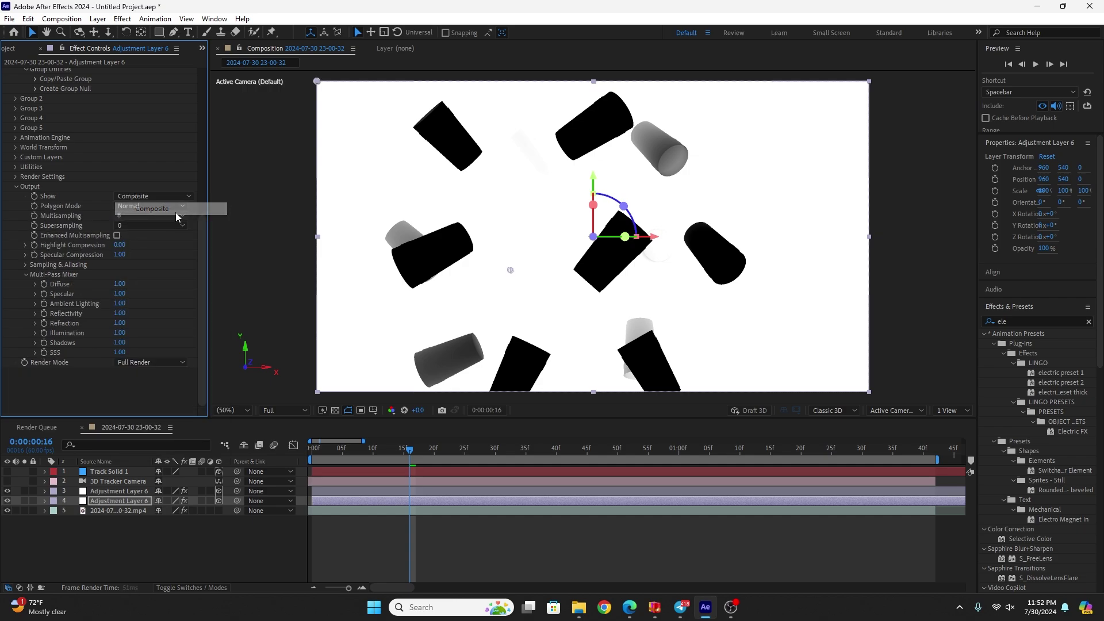
{"action": "left_click", "coordinate": [107, 489]}
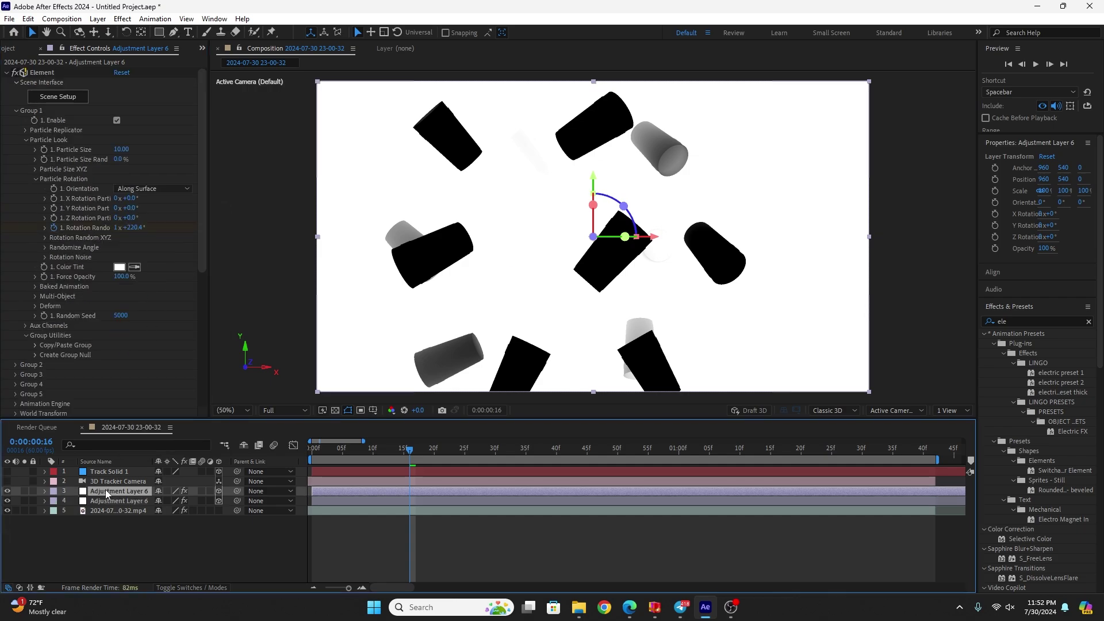
{"action": "left_click_drag", "start_coordinate": [106, 489], "coordinate": [110, 468]}
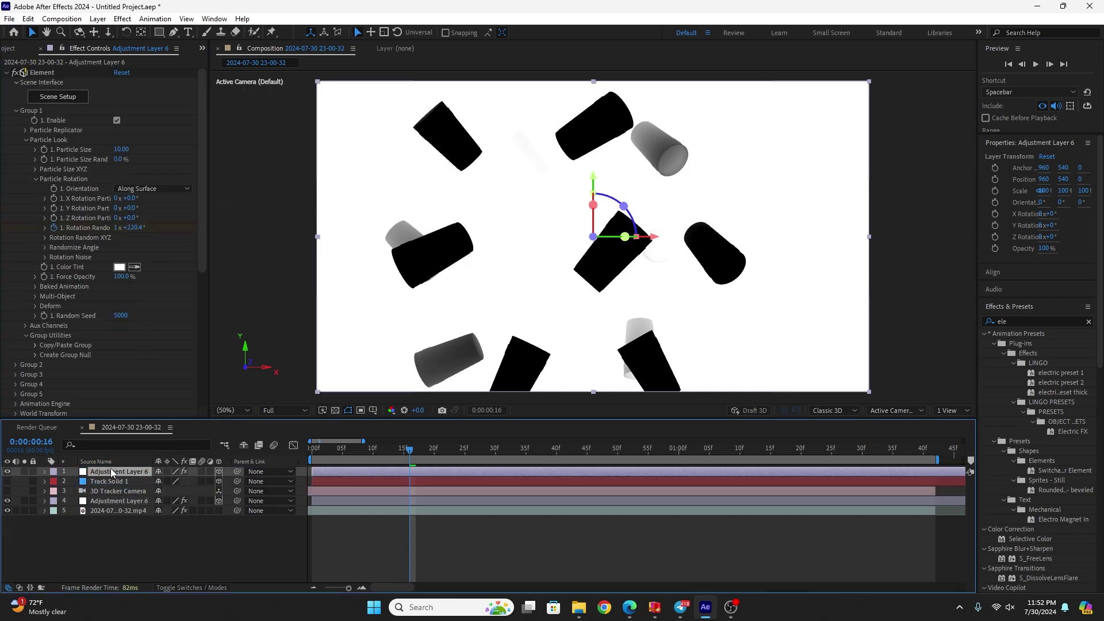
{"action": "left_click", "coordinate": [9, 472]}
Preview the purple cups over the footage and show the Modes columns
{"action": "left_click_drag", "start_coordinate": [331, 456], "coordinate": [596, 450]}
{"action": "key", "text": "space"}
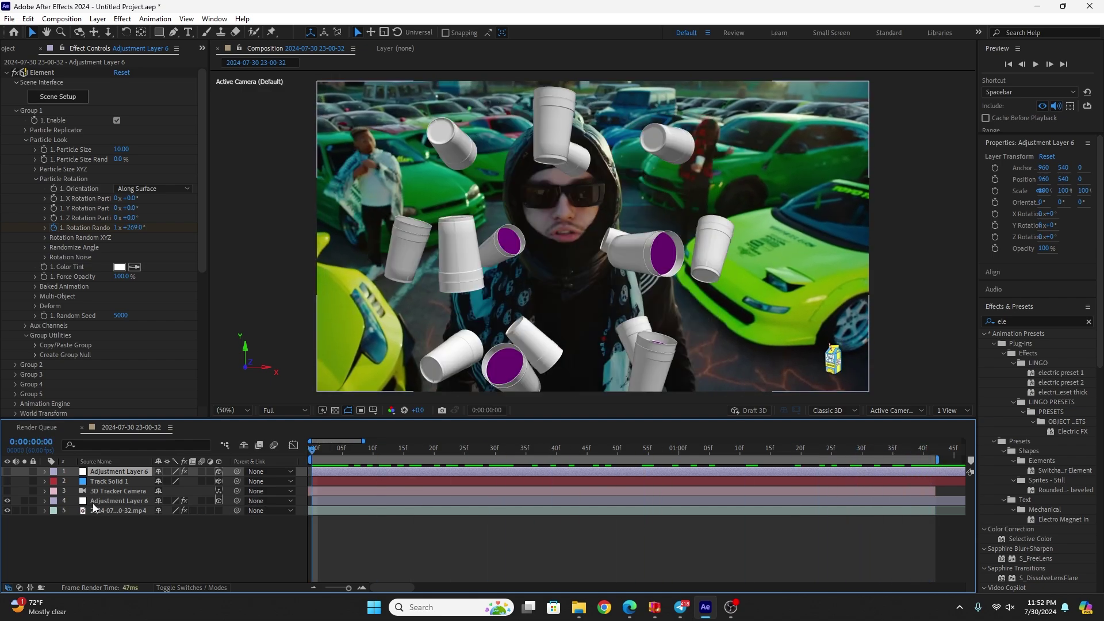
{"action": "left_click", "coordinate": [204, 587]}
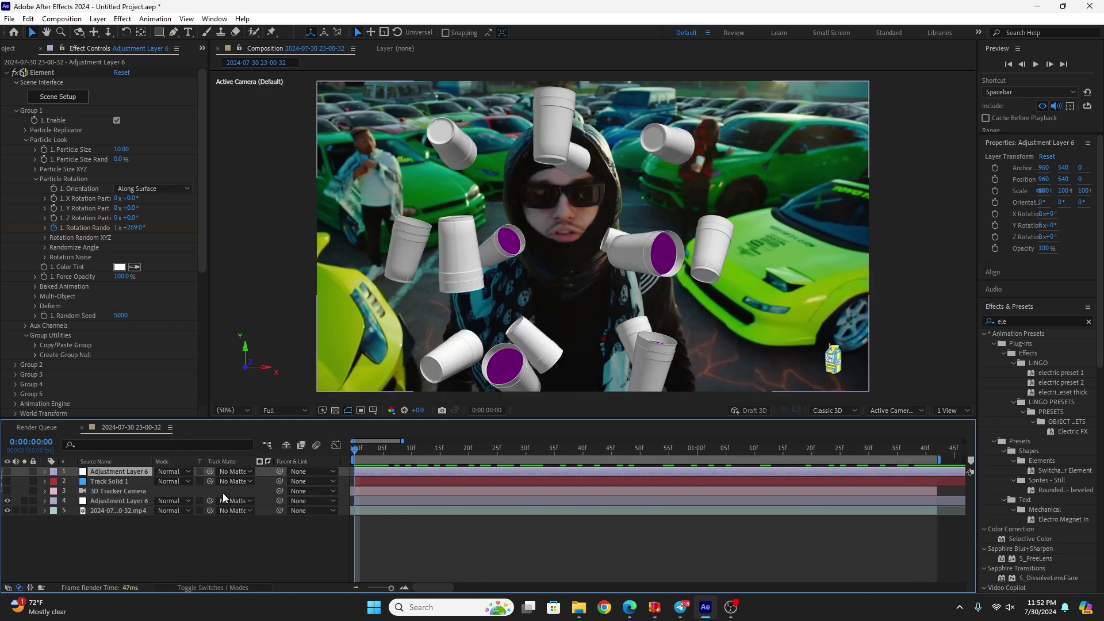
{"action": "left_click", "coordinate": [135, 502]}
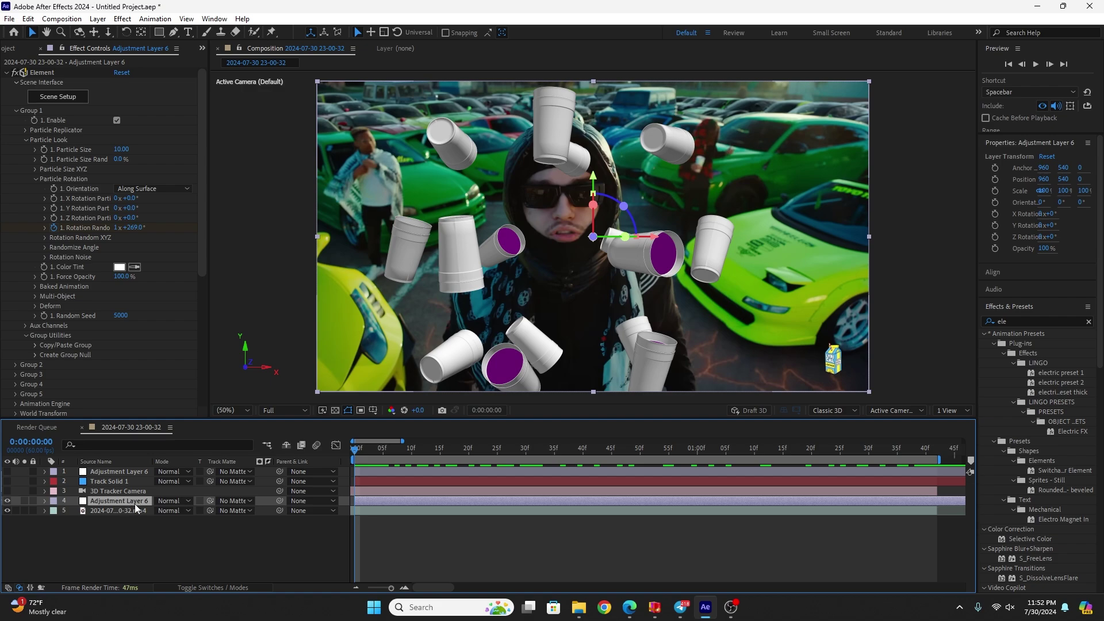
Hide the cups, duplicate the parking-lot footage and open the copy for Roto Brush
{"action": "left_click", "coordinate": [133, 511]}
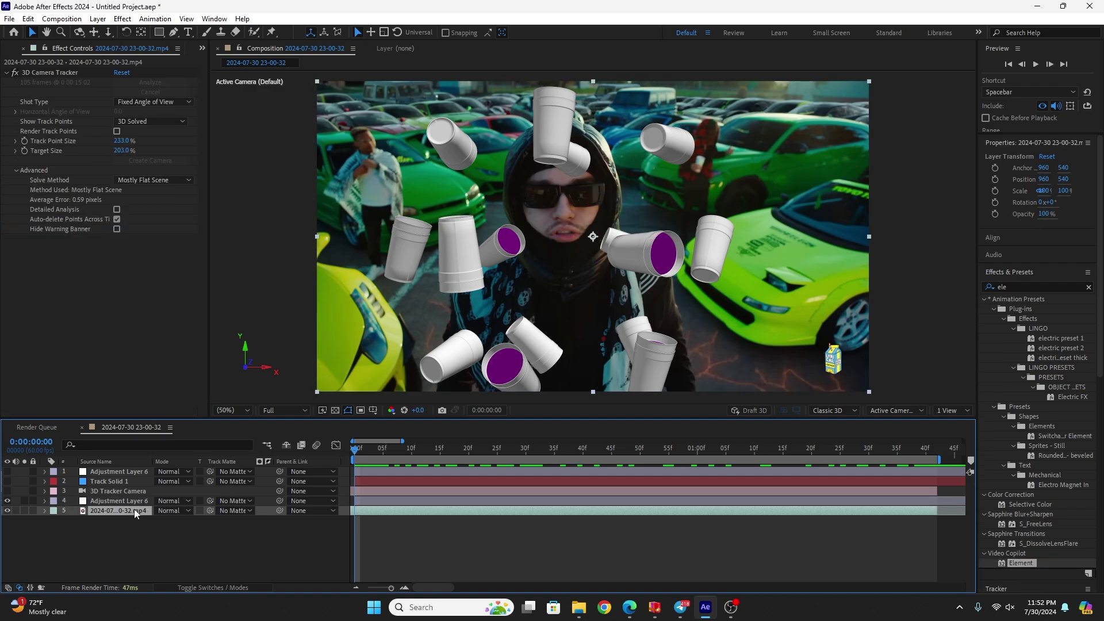
{"action": "left_click", "coordinate": [7, 501]}
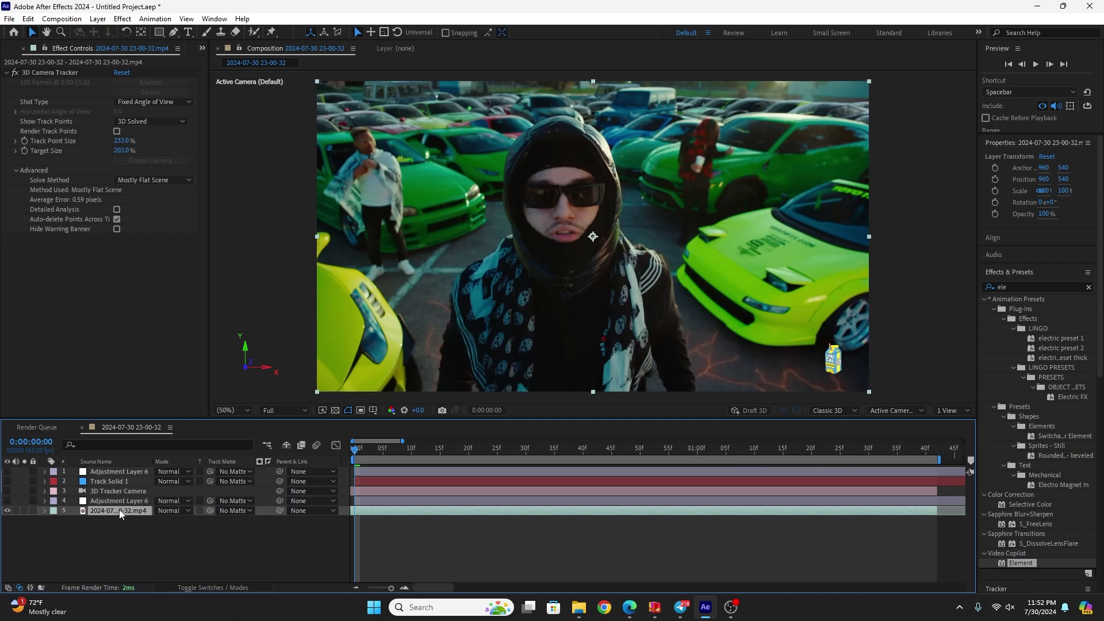
{"action": "key", "text": "ctrl+d"}
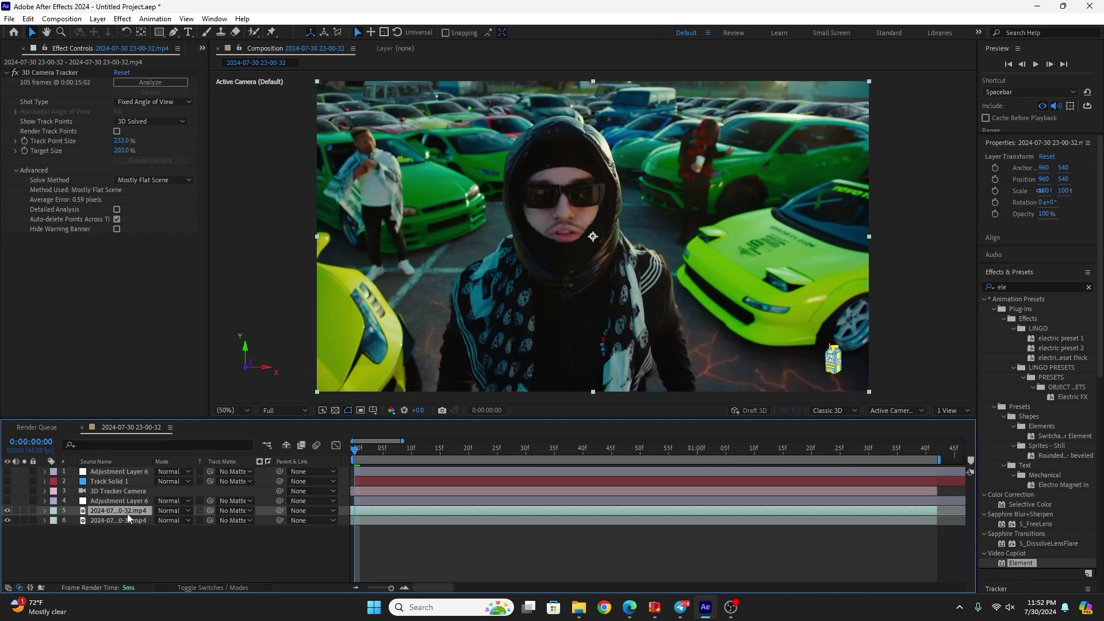
{"action": "left_click", "coordinate": [254, 33]}
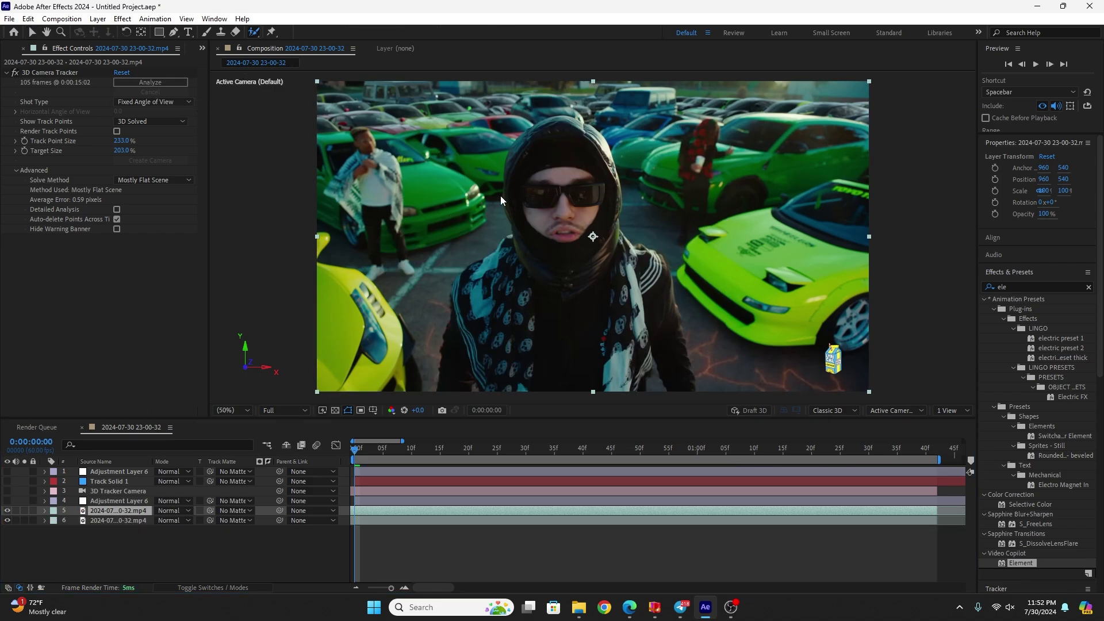
{"action": "double_click", "coordinate": [373, 512]}
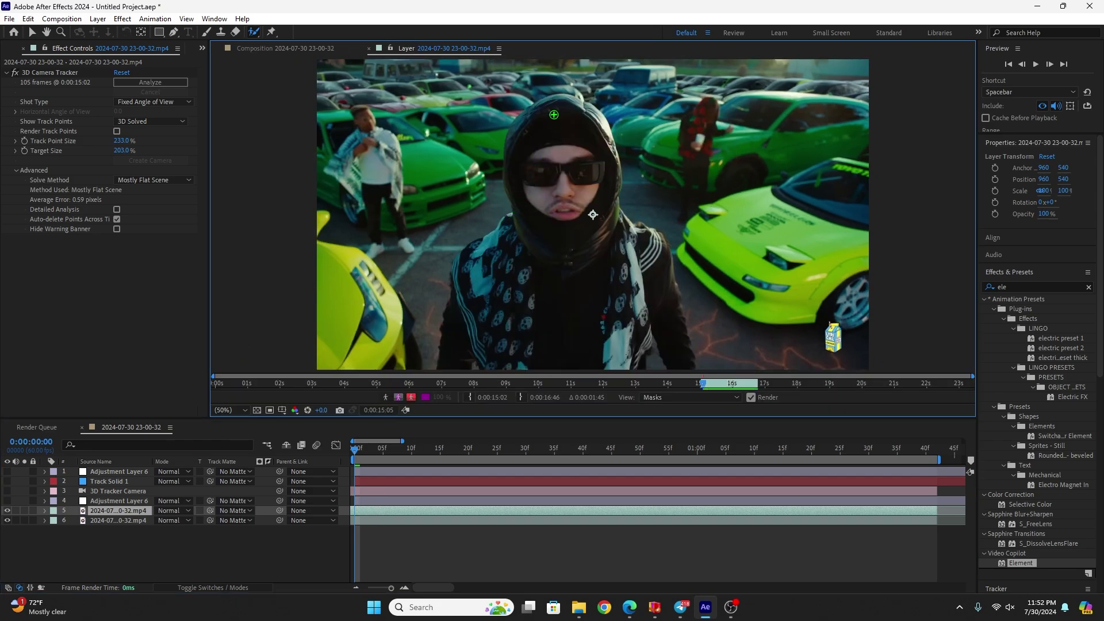
Roto Brush the hooded man, scarf and jacket, propagate, and move the copy up to third
{"action": "left_click_drag", "start_coordinate": [554, 114], "coordinate": [548, 333]}
{"action": "mouse_move", "coordinate": [530, 206]}
{"action": "left_mouse_down"}
{"action": "mouse_move", "coordinate": [486, 265]}
{"action": "mouse_move", "coordinate": [466, 362]}
{"action": "left_mouse_up"}
{"action": "left_click_drag", "start_coordinate": [621, 222], "coordinate": [670, 363]}
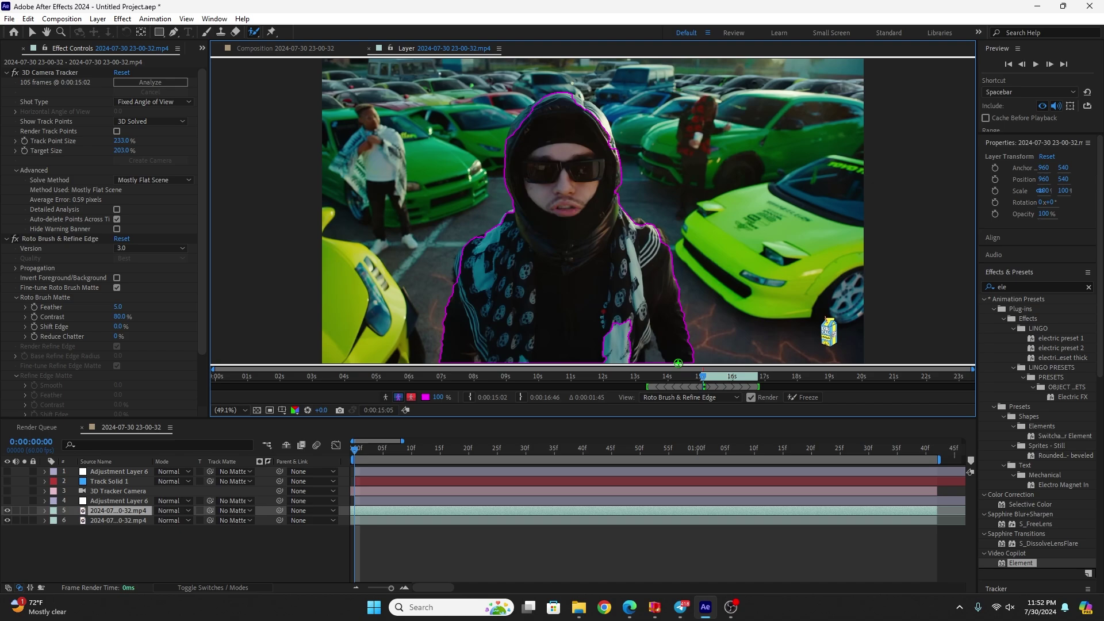
{"action": "mouse_move", "coordinate": [639, 321]}
{"action": "left_mouse_down"}
{"action": "mouse_move", "coordinate": [620, 343]}
{"action": "mouse_move", "coordinate": [622, 393]}
{"action": "mouse_move", "coordinate": [654, 361]}
{"action": "left_mouse_up"}
{"action": "mouse_move", "coordinate": [567, 100]}
{"action": "left_mouse_down"}
{"action": "mouse_move", "coordinate": [525, 119]}
{"action": "mouse_move", "coordinate": [514, 169]}
{"action": "left_mouse_up"}
{"action": "key", "text": "space"}
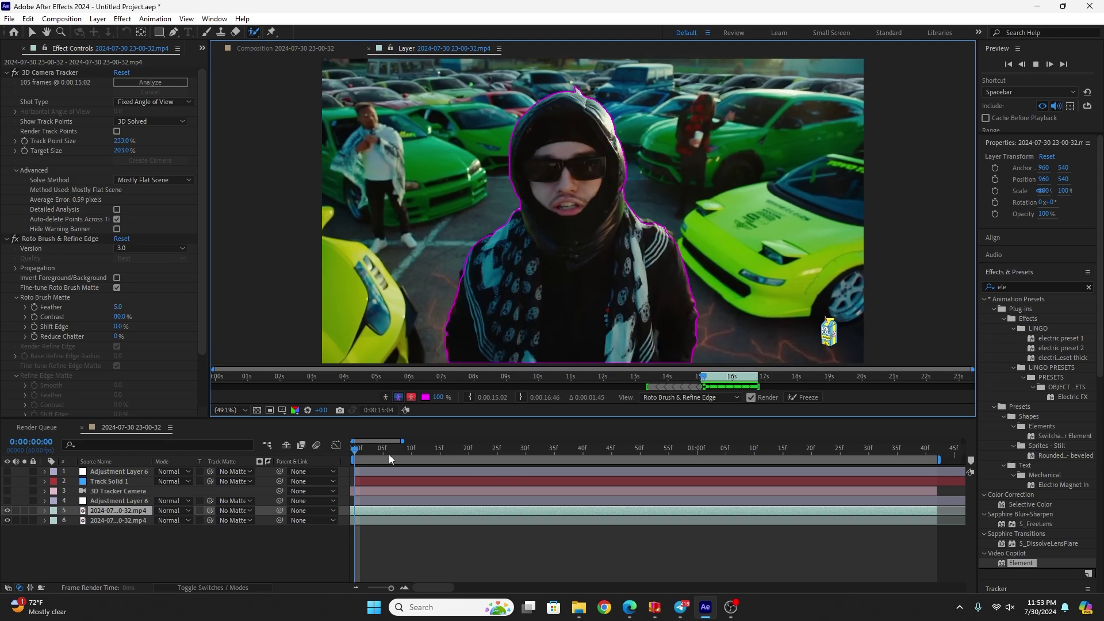
{"action": "left_click", "coordinate": [352, 454]}
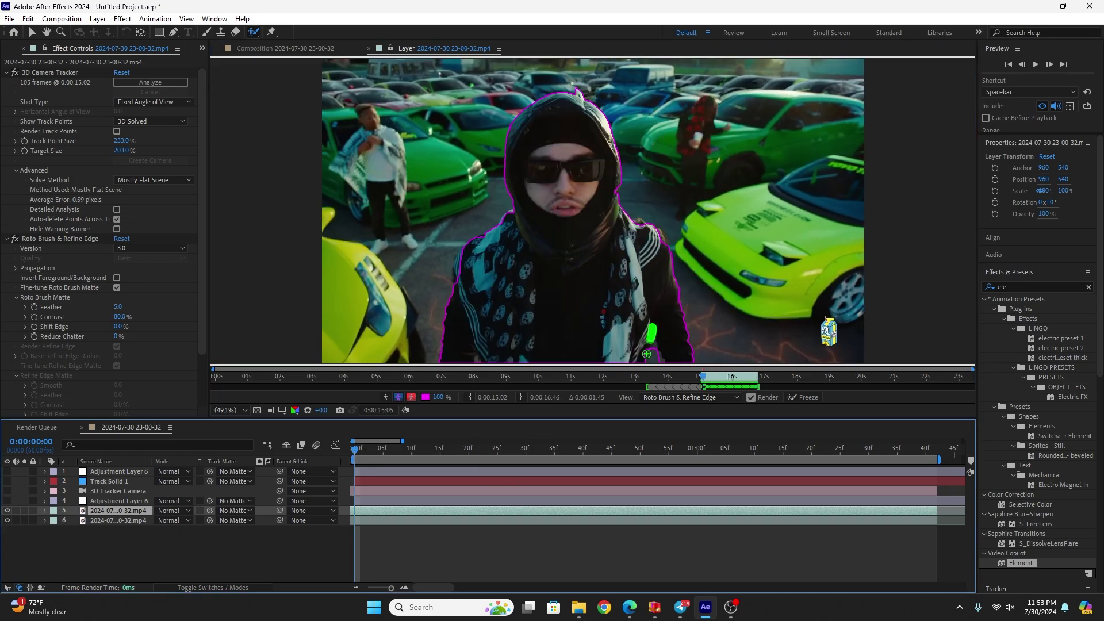
{"action": "left_click_drag", "start_coordinate": [646, 354], "coordinate": [657, 356]}
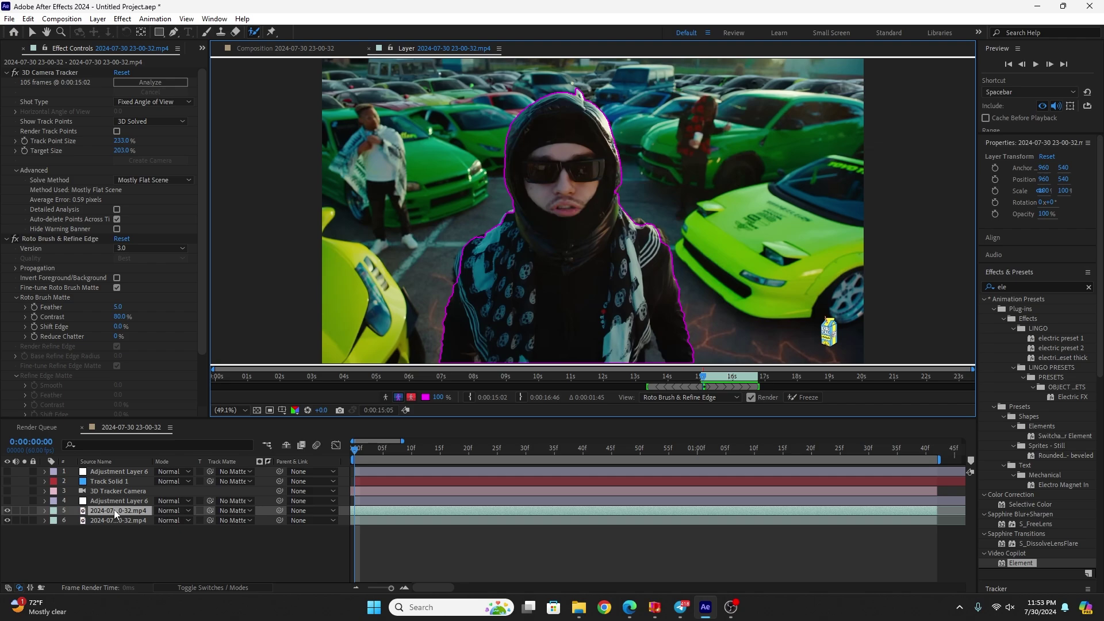
{"action": "left_click_drag", "start_coordinate": [114, 509], "coordinate": [117, 485]}
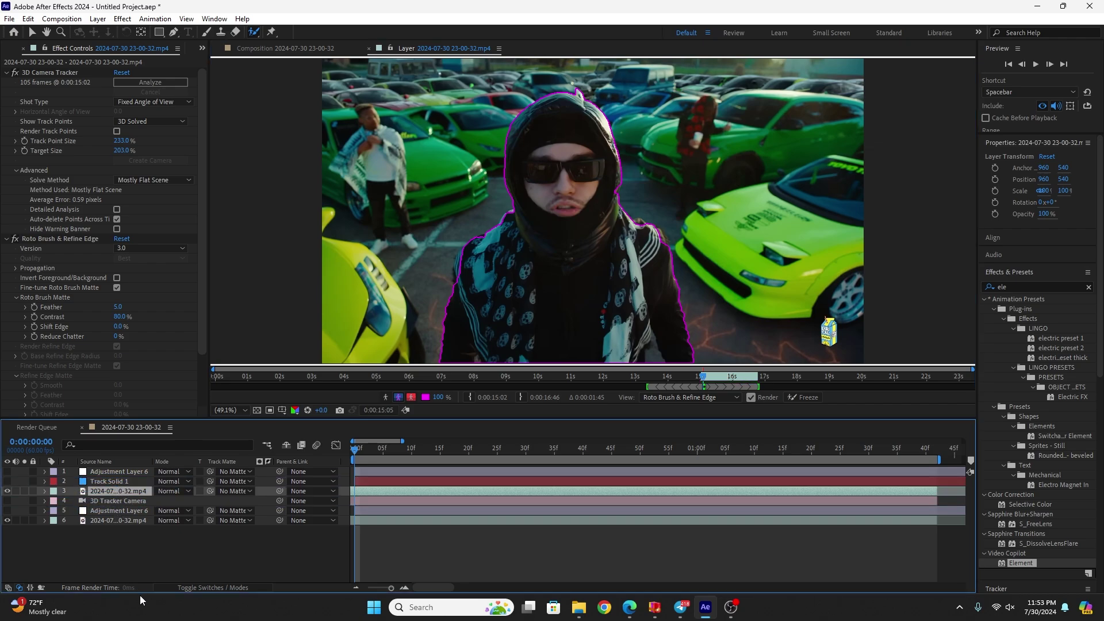
Set the rotoscoped man layer's Track Matte to the layer 1 cup layer as Luma, then preview
{"action": "left_click", "coordinate": [150, 556]}
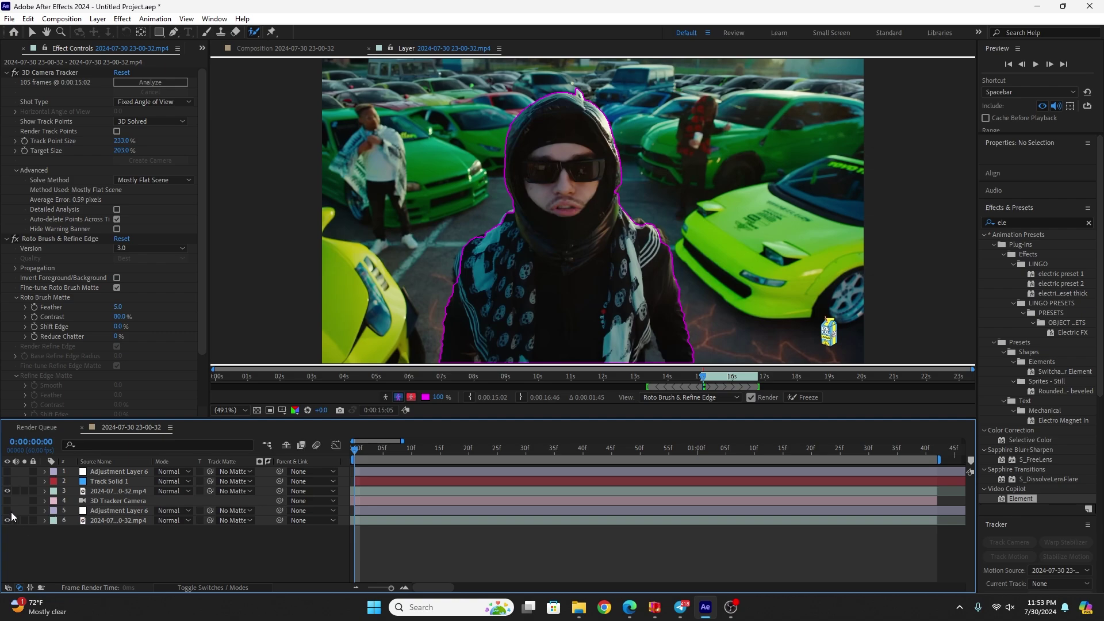
{"action": "left_click", "coordinate": [121, 492]}
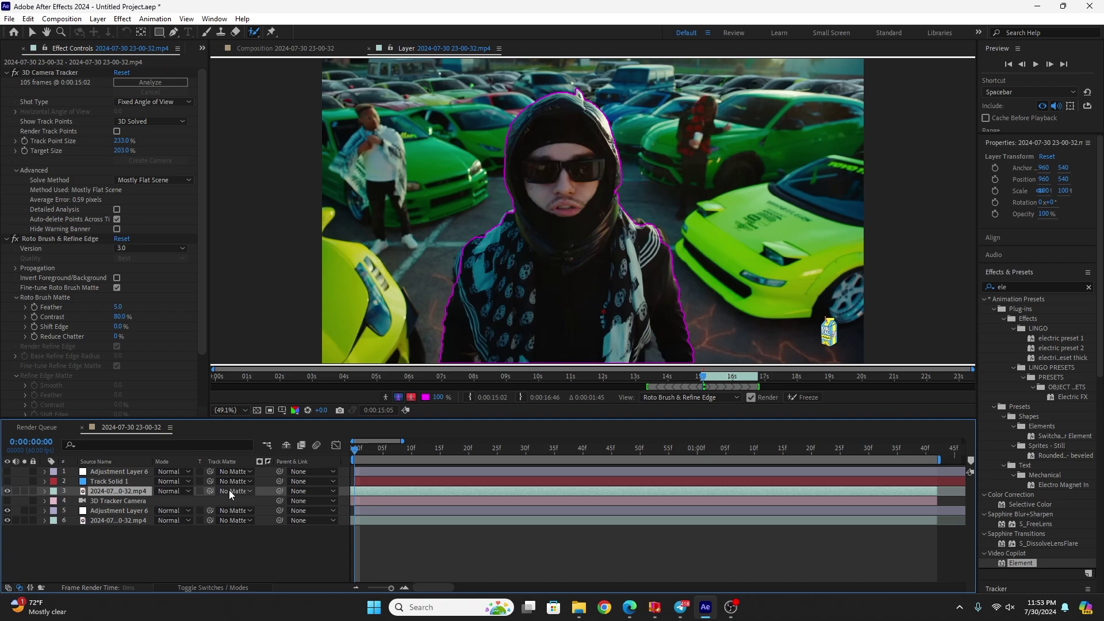
{"action": "left_click_drag", "start_coordinate": [212, 492], "coordinate": [142, 471]}
{"action": "left_click", "coordinate": [260, 492]}
{"action": "left_click", "coordinate": [279, 45]}
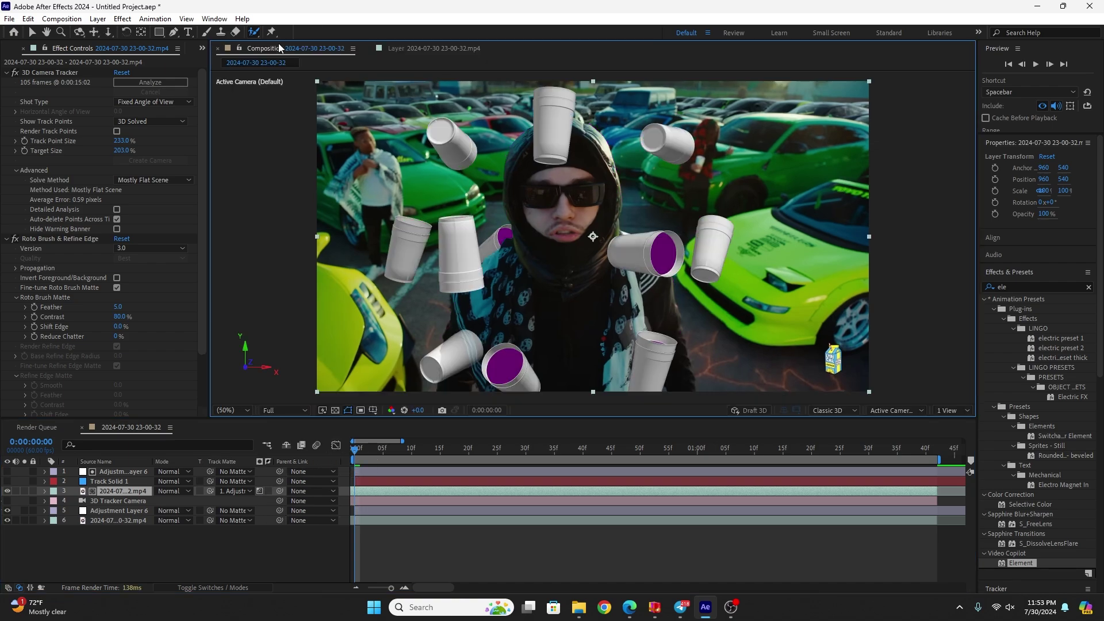
{"action": "key", "text": "space"}
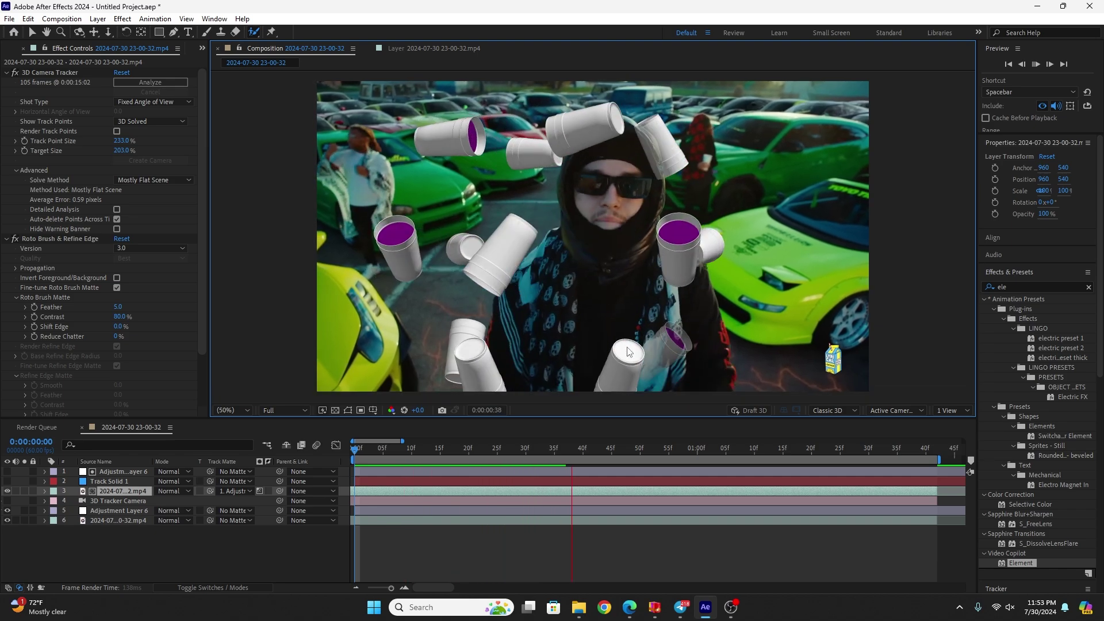
Play back the cups orbiting the hooded man, stopping at 0:00:00:43
{"action": "left_click", "coordinate": [337, 460]}
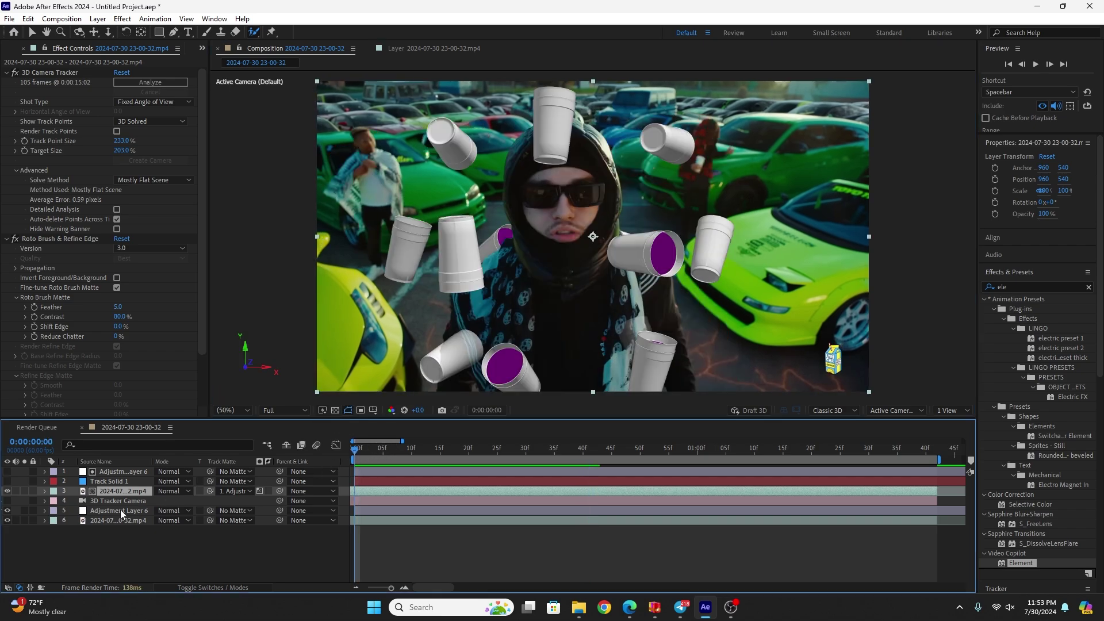
{"action": "key", "text": "space"}
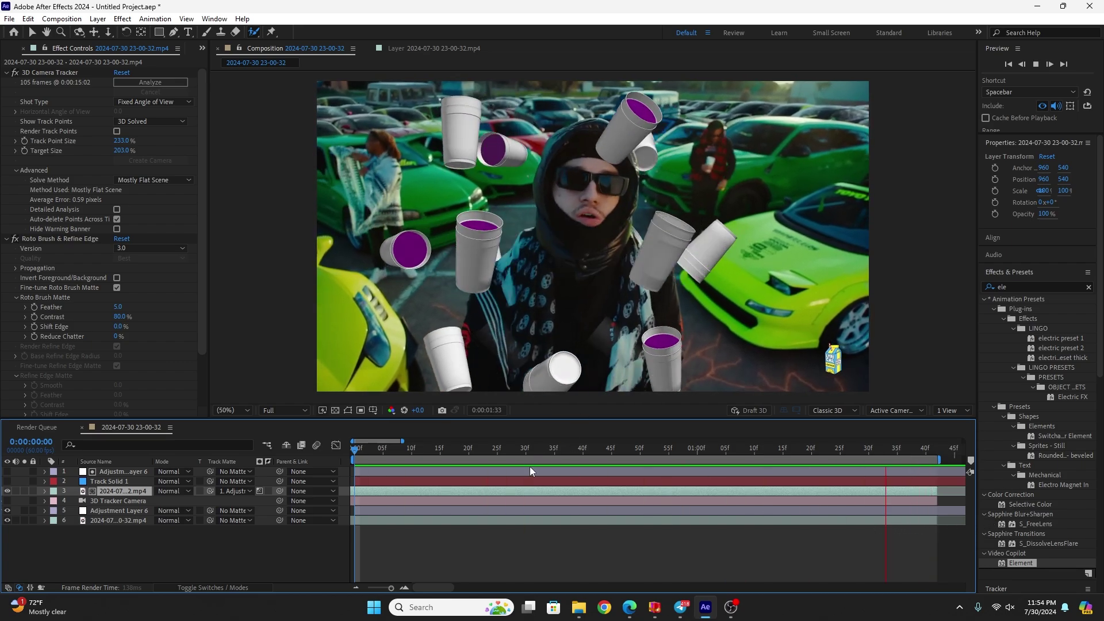
{"action": "key", "text": "space"}
{"action": "key", "text": "space"}
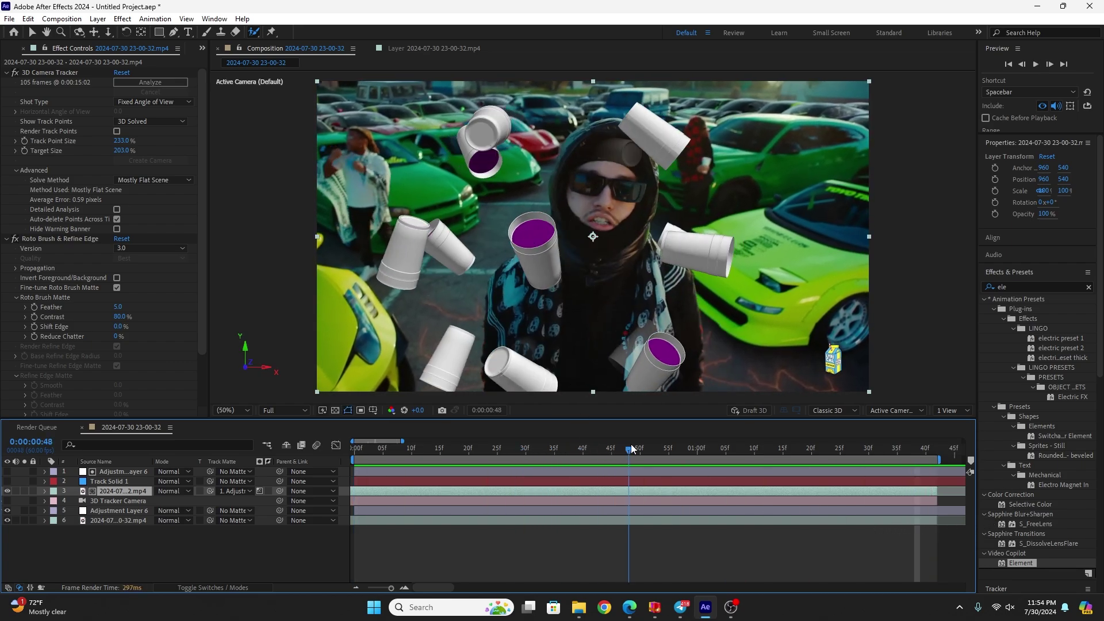
{"action": "key", "text": "space"}
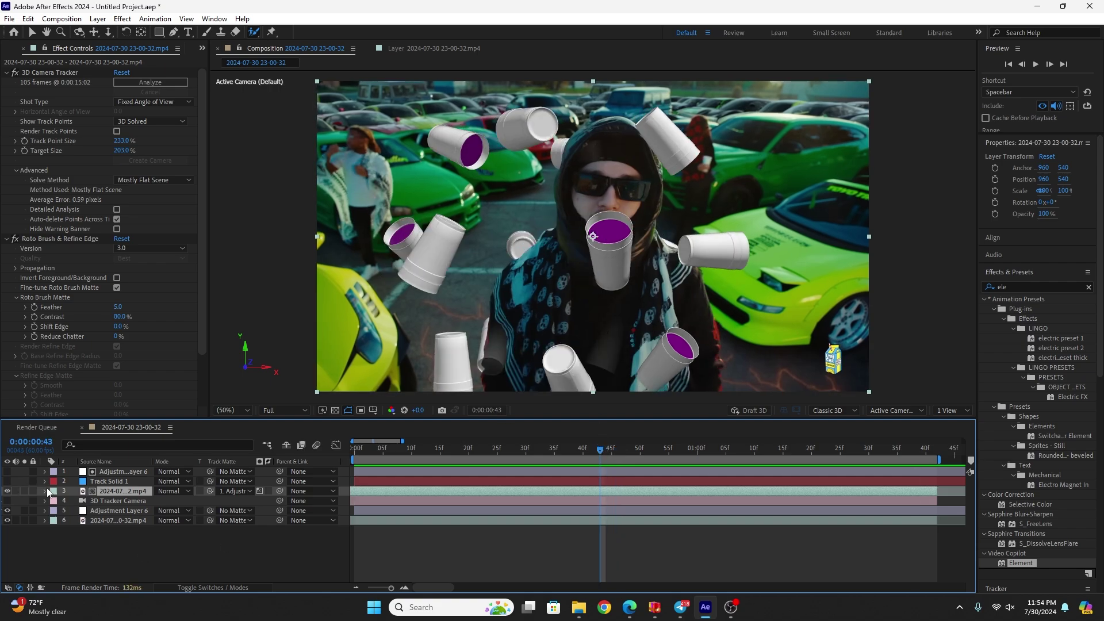
Set the top cup layer's Z Depth Start to 6660 against End 6690 and preview
{"action": "left_click", "coordinate": [123, 472]}
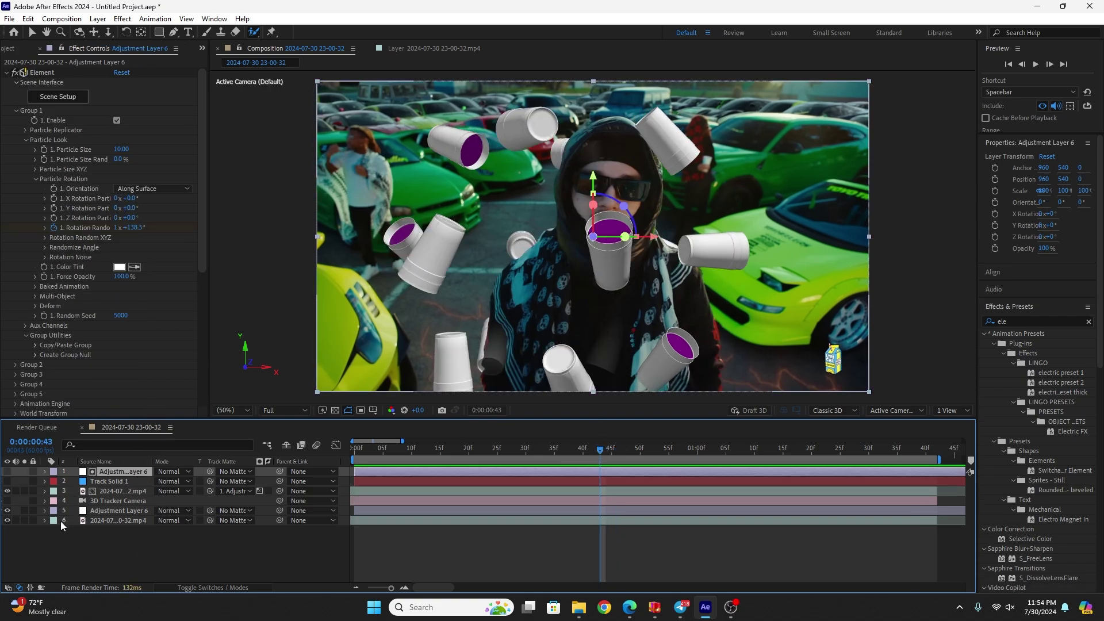
{"action": "scroll", "coordinate": [161, 359], "scroll_direction": "down", "scroll_amount": 5}
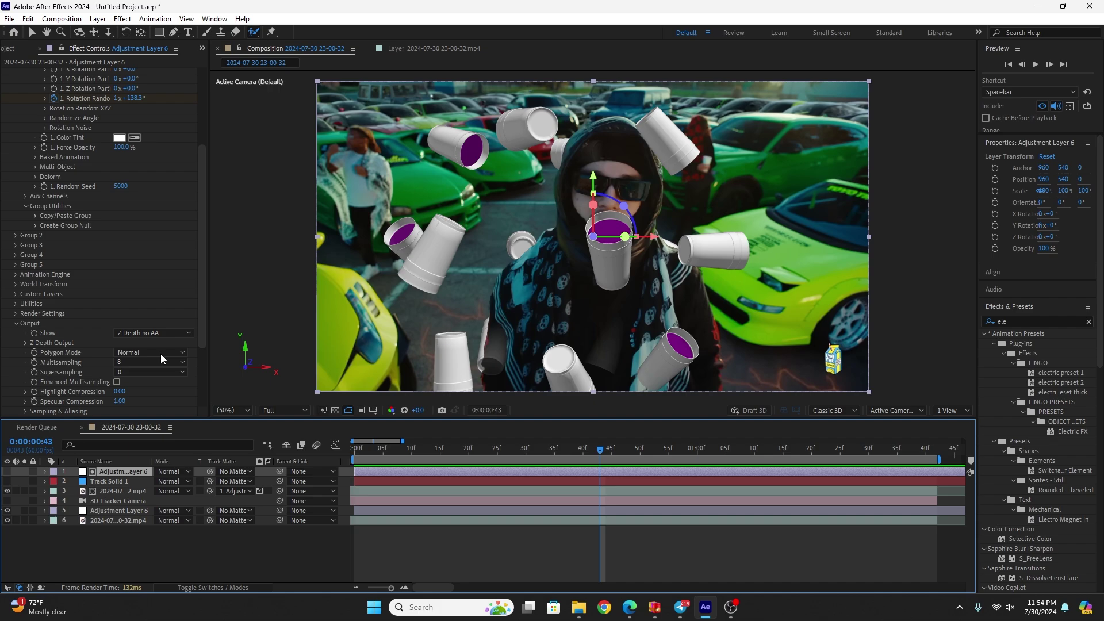
{"action": "scroll", "coordinate": [166, 345], "scroll_direction": "down", "scroll_amount": 4}
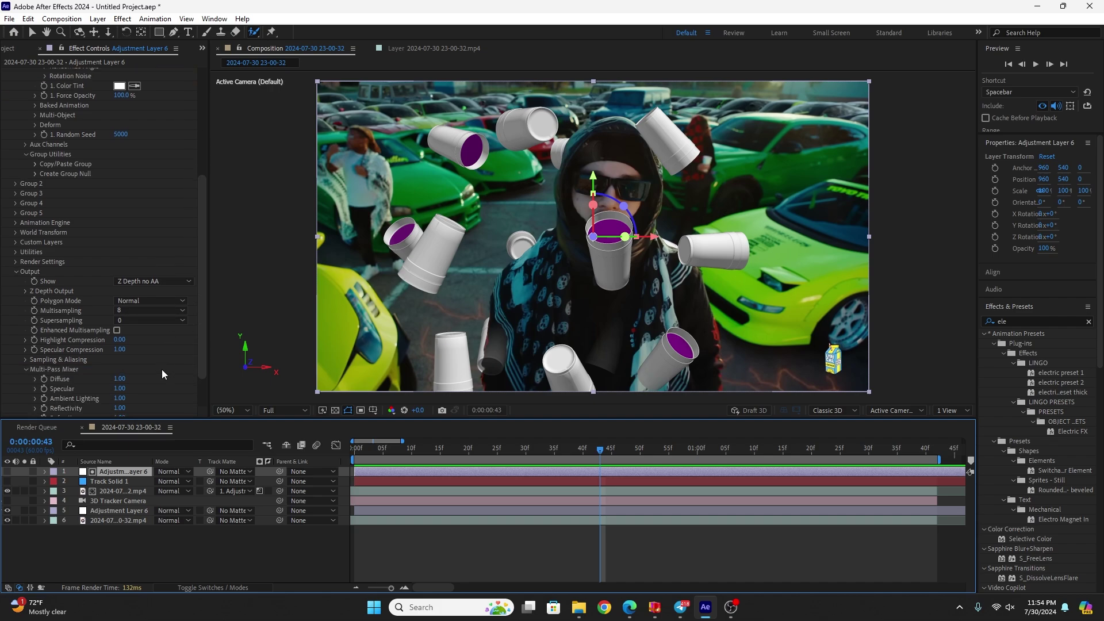
{"action": "left_click", "coordinate": [29, 245]}
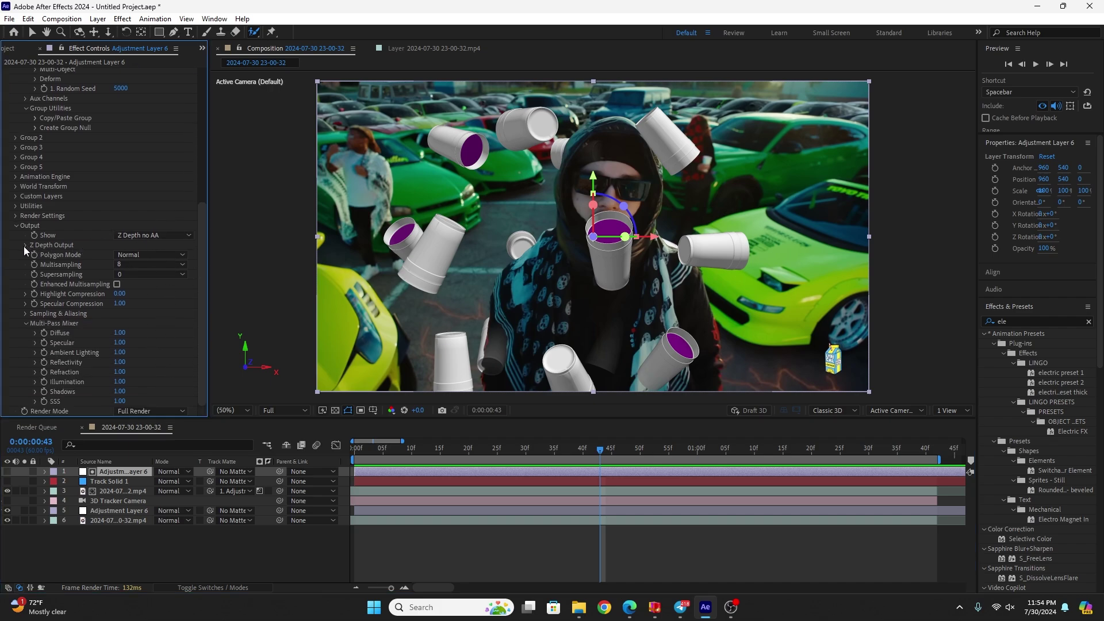
{"action": "left_click_drag", "start_coordinate": [122, 260], "coordinate": [101, 273]}
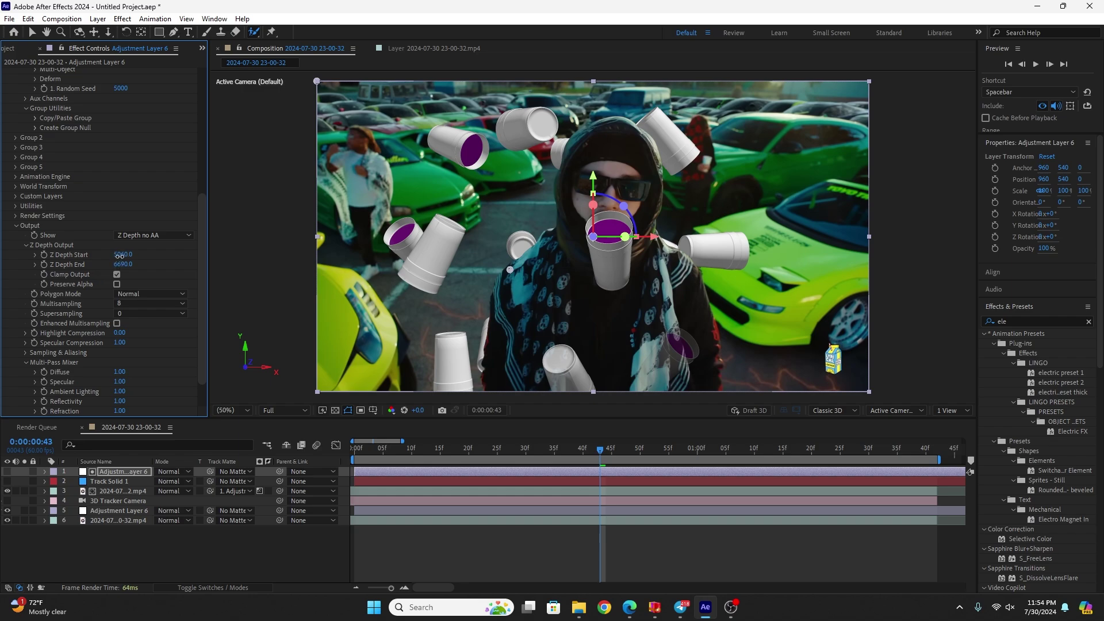
{"action": "left_click_drag", "start_coordinate": [119, 255], "coordinate": [211, 256]}
{"action": "key", "text": "space"}
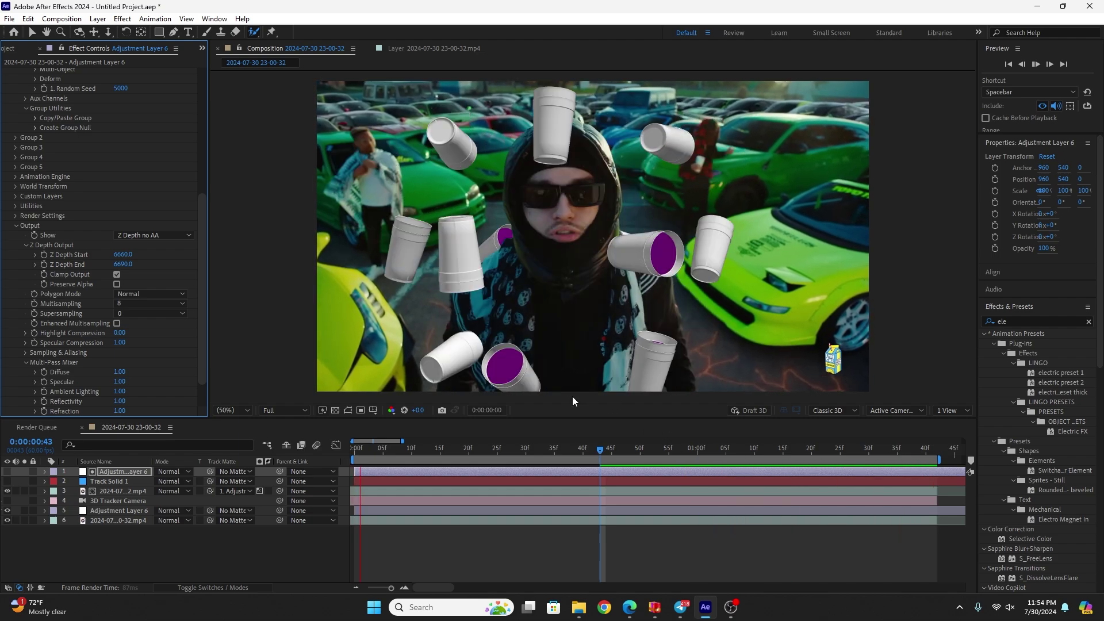
Stop playback and clear the 'blur' term from the Effects & Presets search
{"action": "key", "text": "space"}
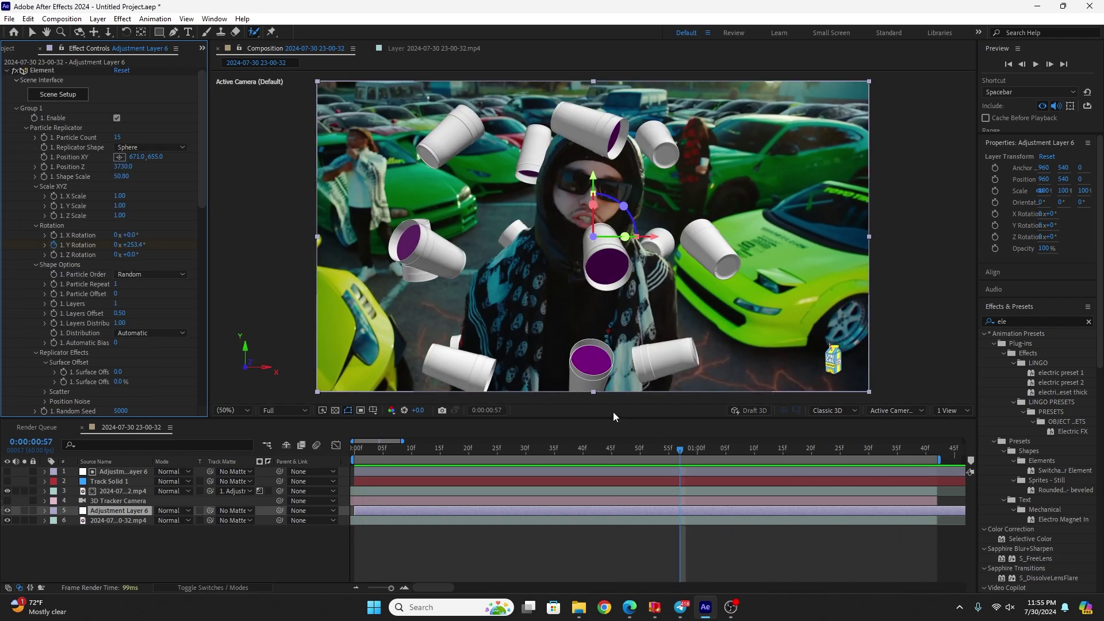
{"action": "left_click", "coordinate": [1015, 318]}
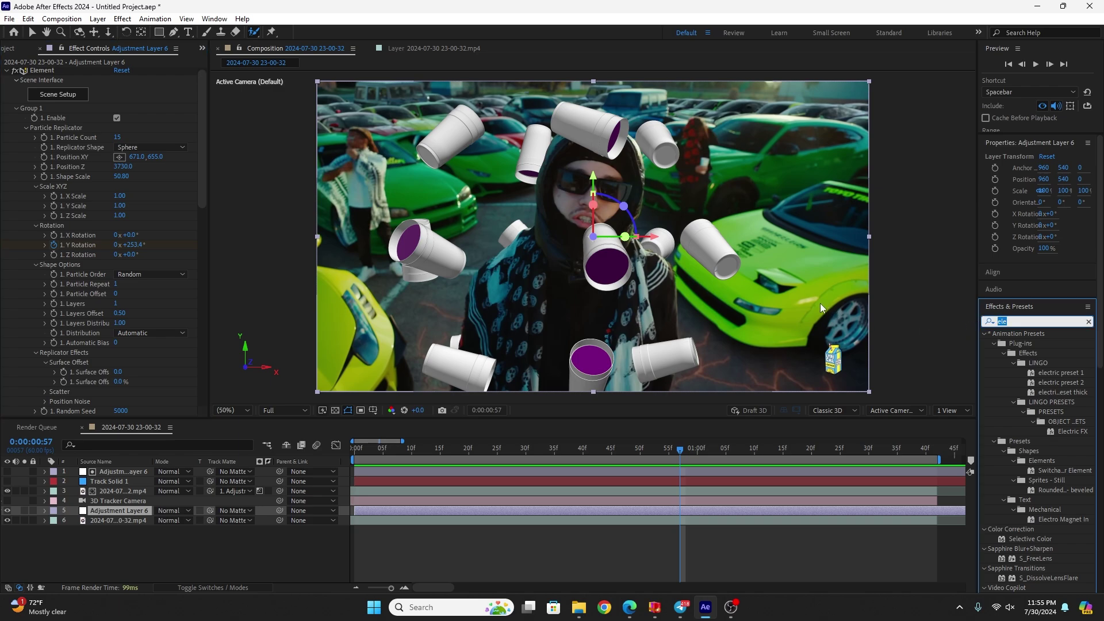
{"action": "type", "text": "blur"}
{"action": "key", "text": "BackSpace"}
{"action": "key", "text": "BackSpace"}
{"action": "key", "text": "BackSpace"}
{"action": "key", "text": "BackSpace"}
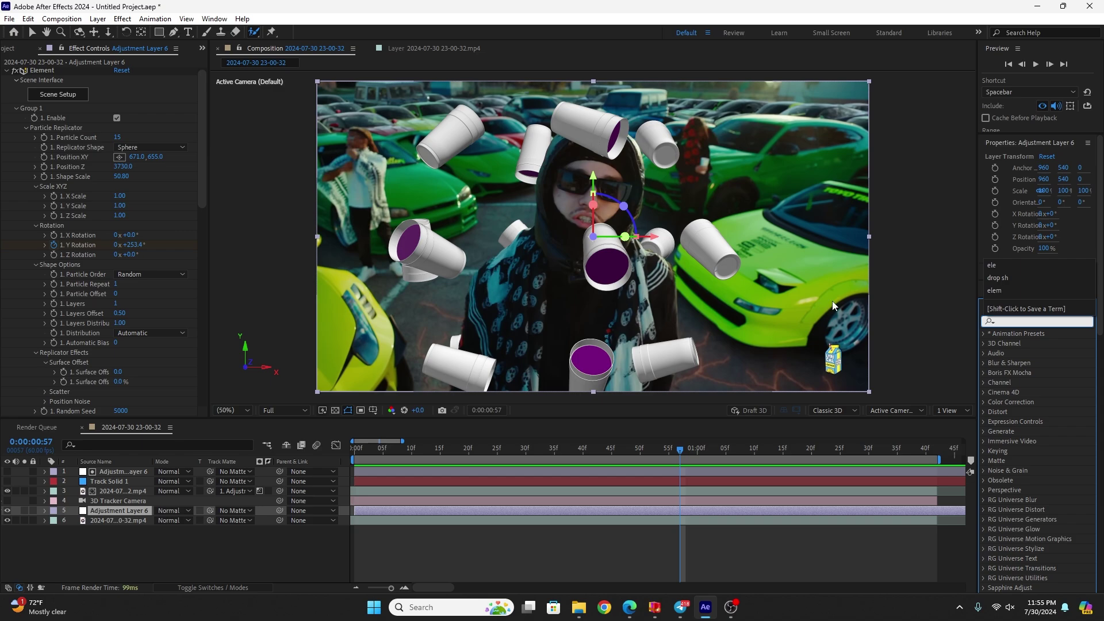
{"action": "mouse_move", "coordinate": [735, 608]}
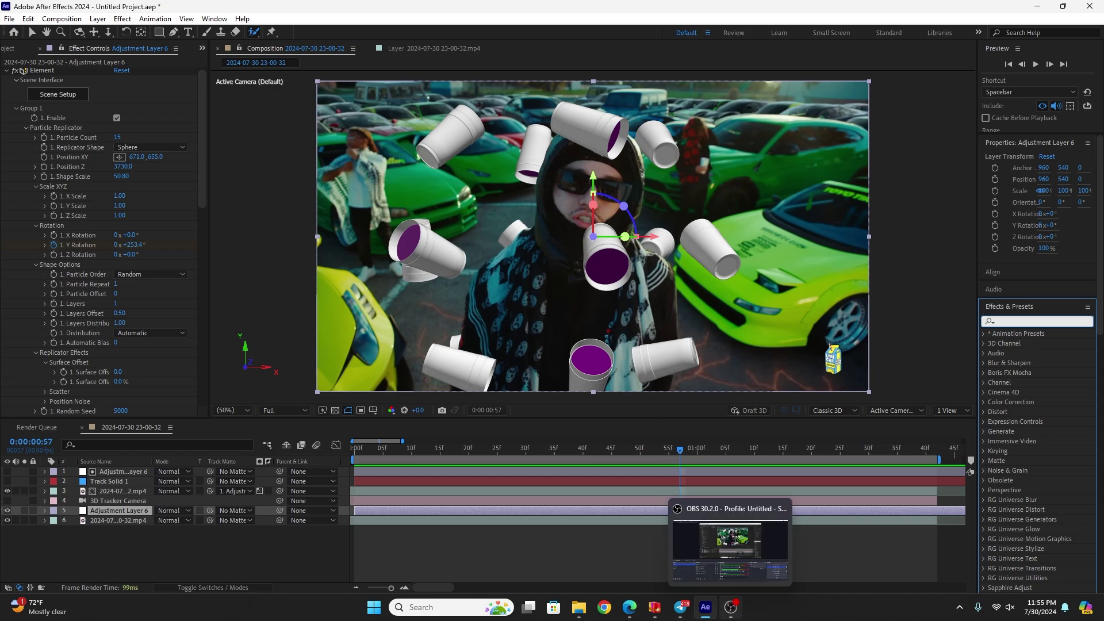